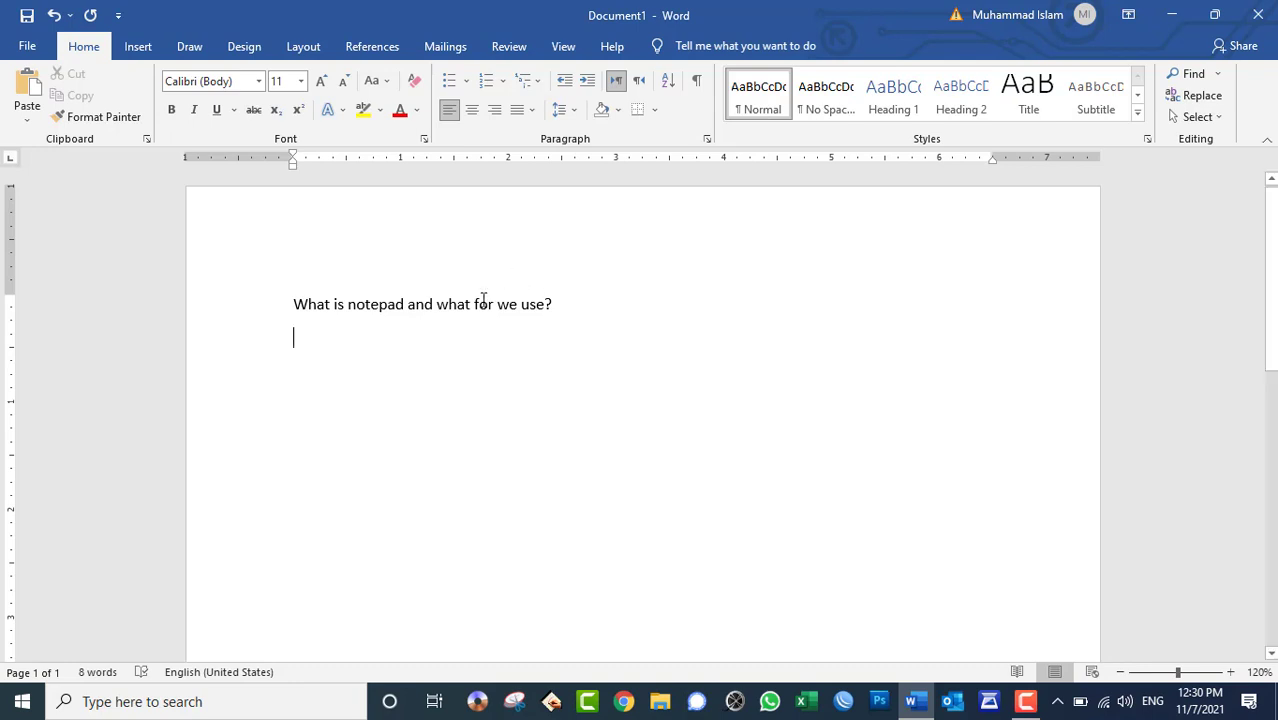
Enlarge the heading "What is notepad and what for we use?" by four font-size increments.
{"action": "triple_click", "coordinate": [481, 300]}
{"action": "left_click", "coordinate": [318, 82]}
{"action": "left_click", "coordinate": [318, 82]}
{"action": "left_click", "coordinate": [318, 82]}
{"action": "left_click", "coordinate": [318, 82]}
{"action": "left_click", "coordinate": [398, 357]}
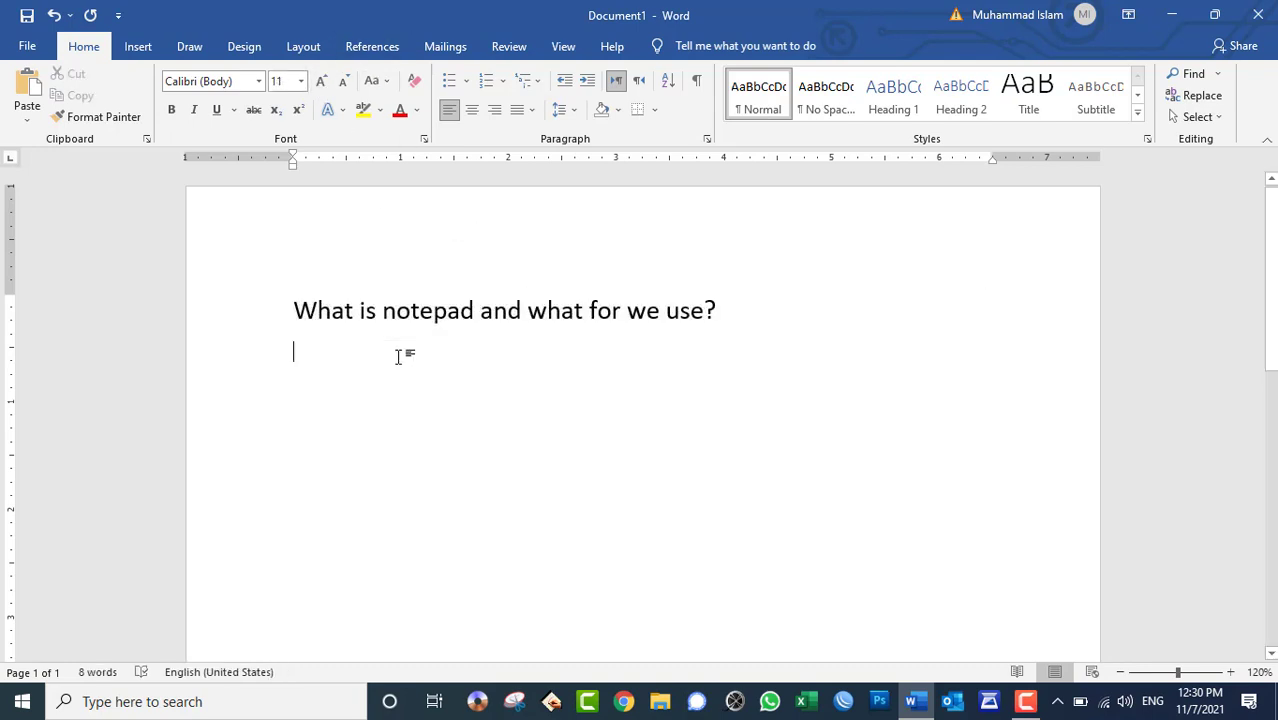
Below the heading, write "Notepad is the primary program of windows and use for basic text editing and web designing and development (Programming)".
{"action": "type", "text": "notepad is the primary"}
{"action": "key", "text": "BackSpace"}
{"action": "key", "text": "BackSpace"}
{"action": "key", "text": "BackSpace"}
{"action": "key", "text": "BackSpace"}
{"action": "key", "text": "BackSpace"}
{"action": "type", "text": "imary program of window"}
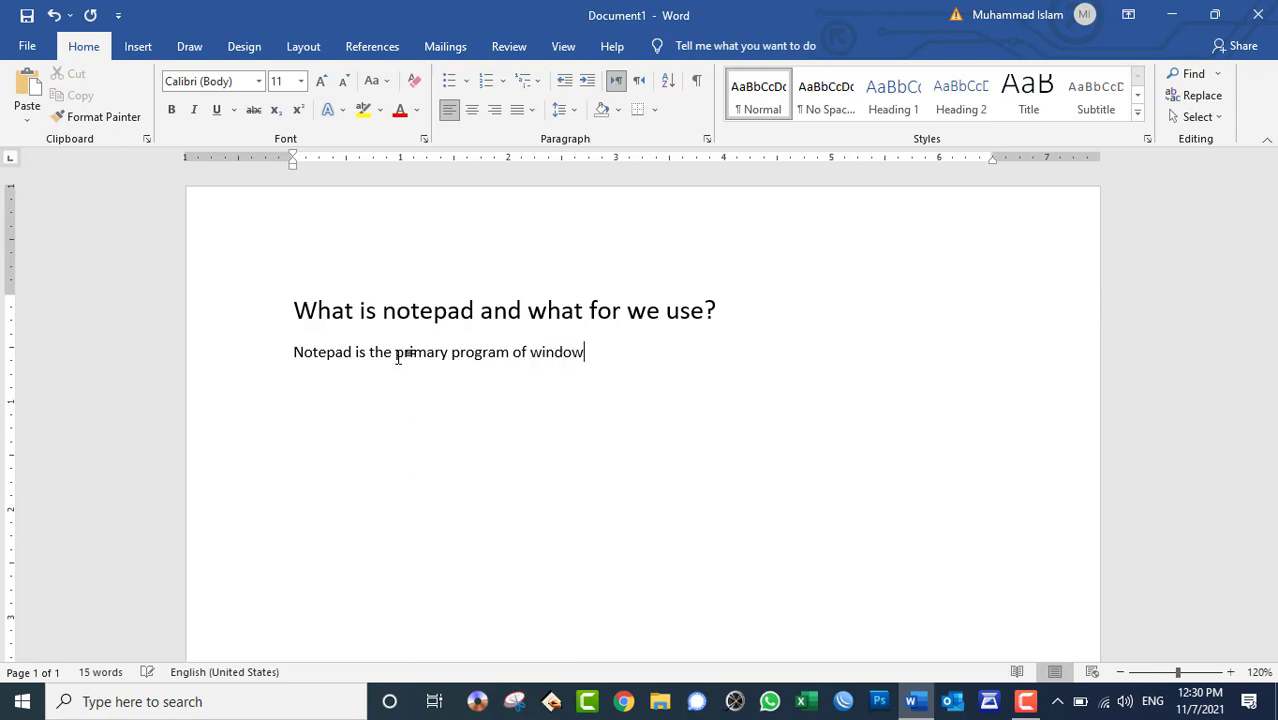
{"action": "type", "text": "s and use for basic text editn"}
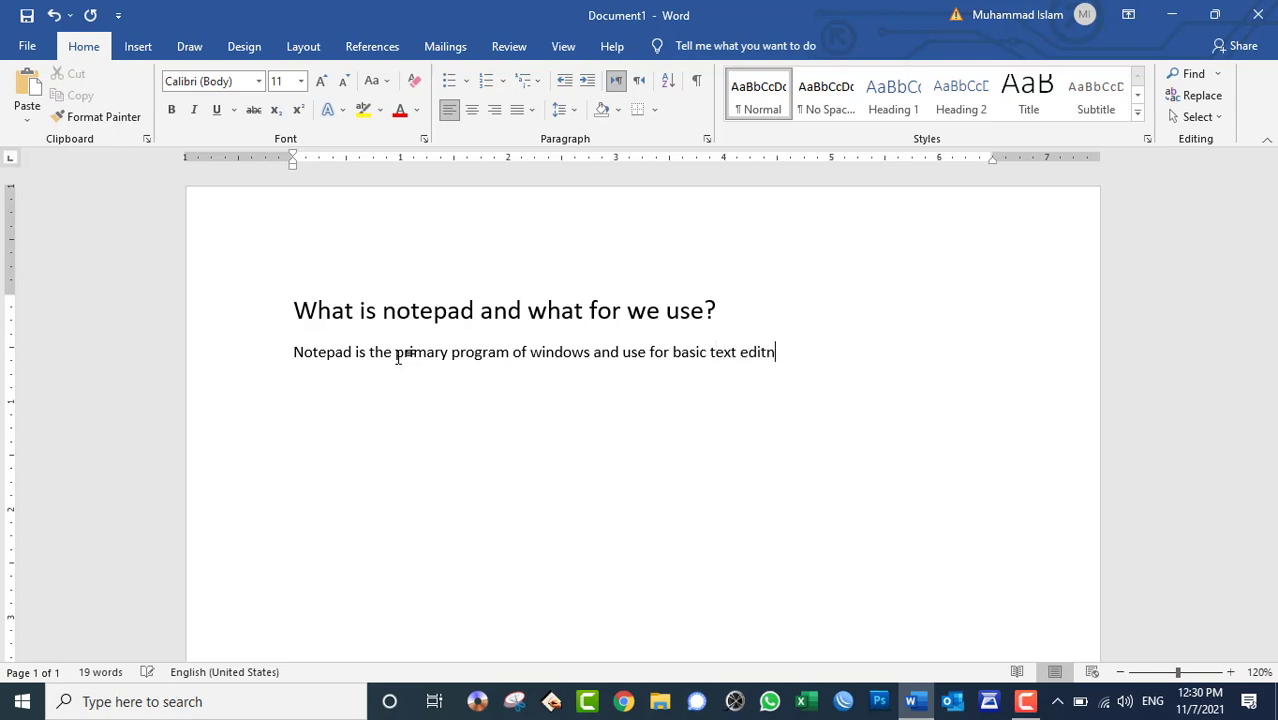
{"action": "key", "text": "BackSpace"}
{"action": "type", "text": "ing and web des"}
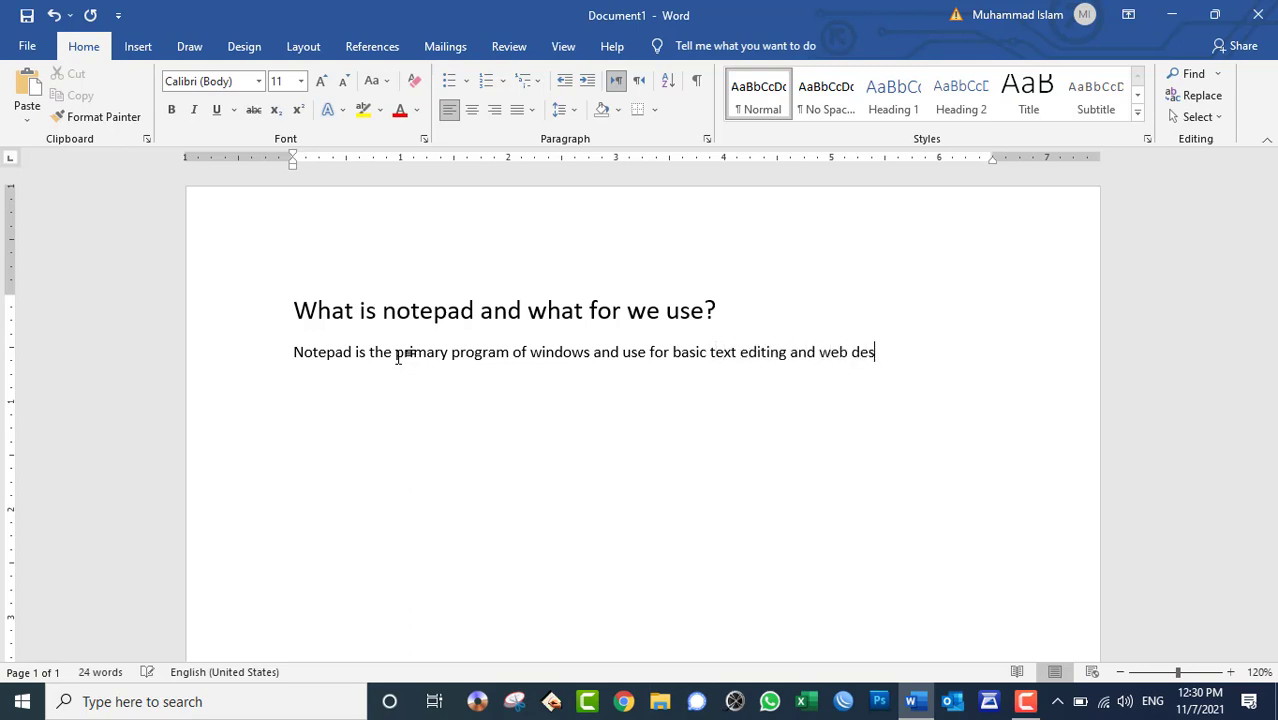
{"action": "type", "text": "igning and dv"}
{"action": "type", "text": "velopment."}
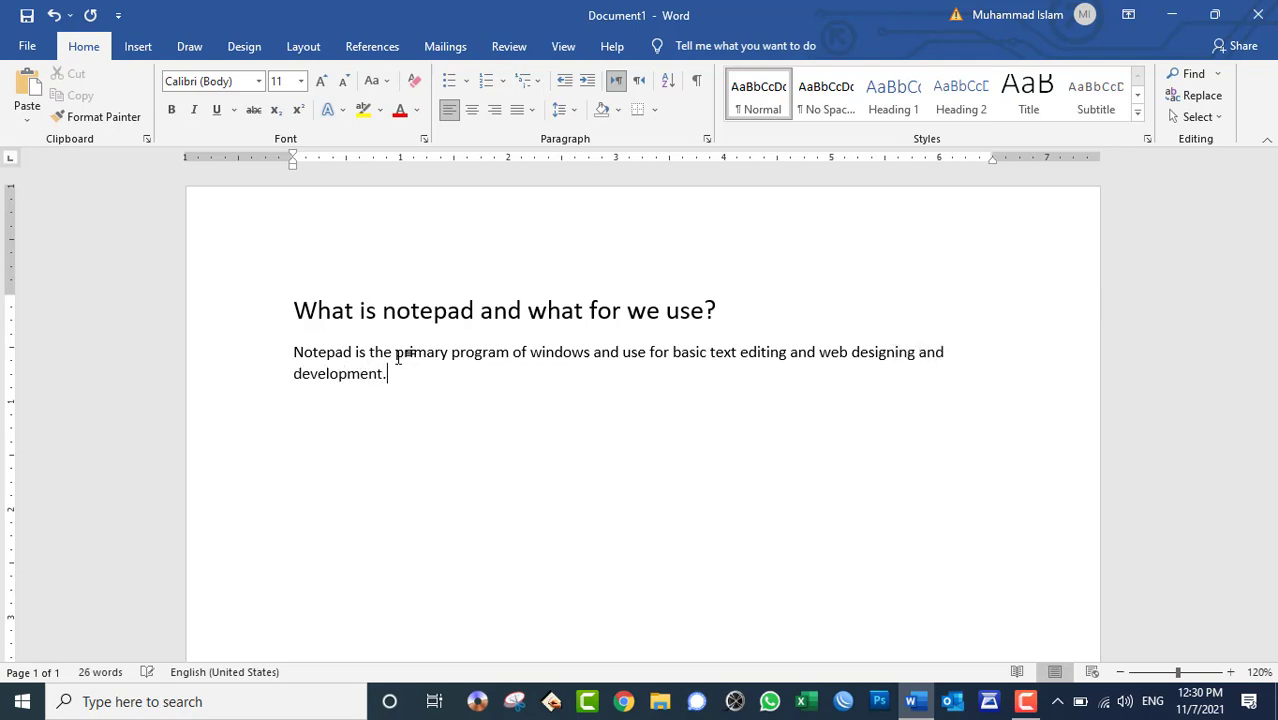
{"action": "type", "text": "(Programming)"}
{"action": "key", "text": "Return"}
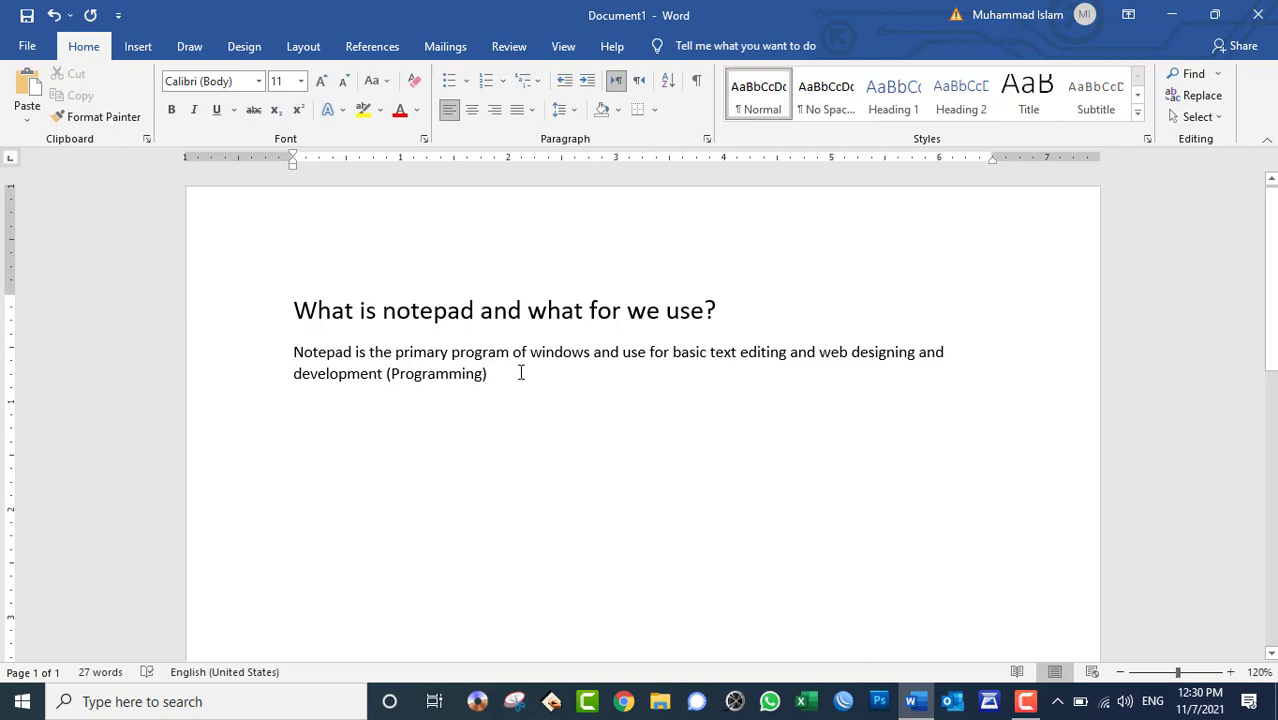
Add the line "Notepad program is the consist of :" and begin a numbered list with "Title bar" and "Menu bar".
{"action": "scroll", "coordinate": [520, 373], "scroll_direction": "up", "scroll_amount": 3, "text": "ctrl"}
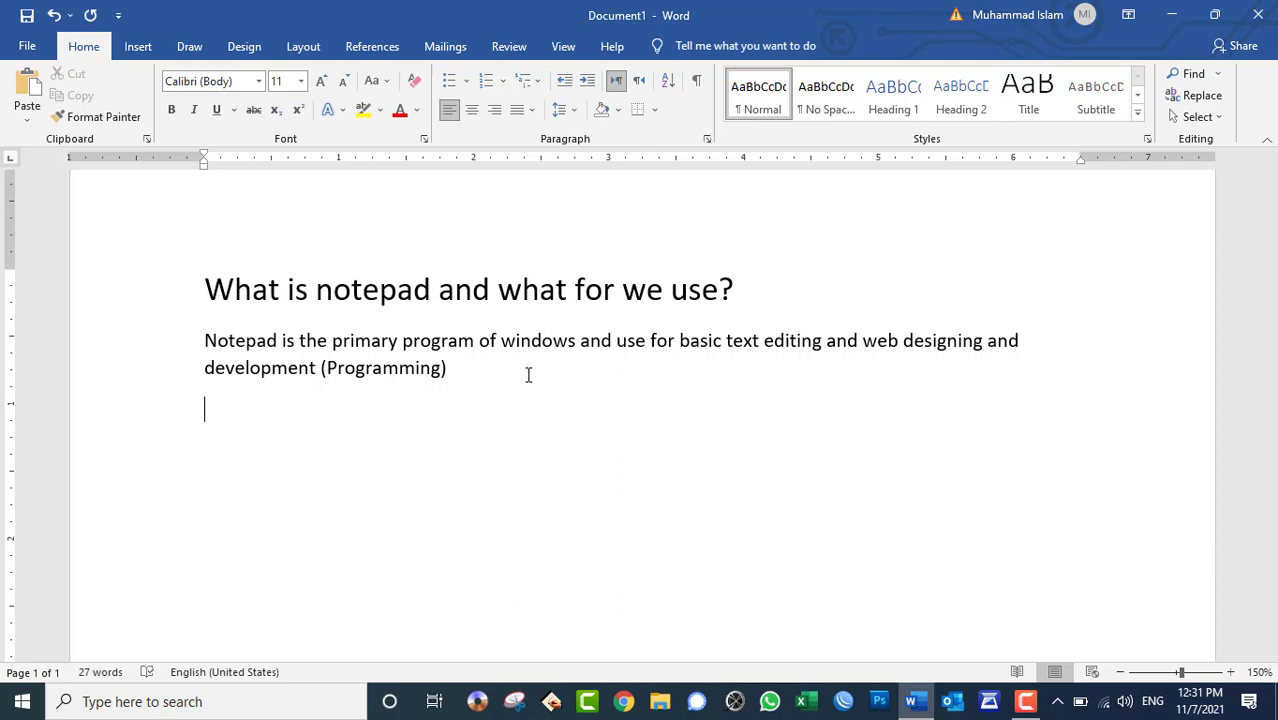
{"action": "type", "text": "Notepad program i"}
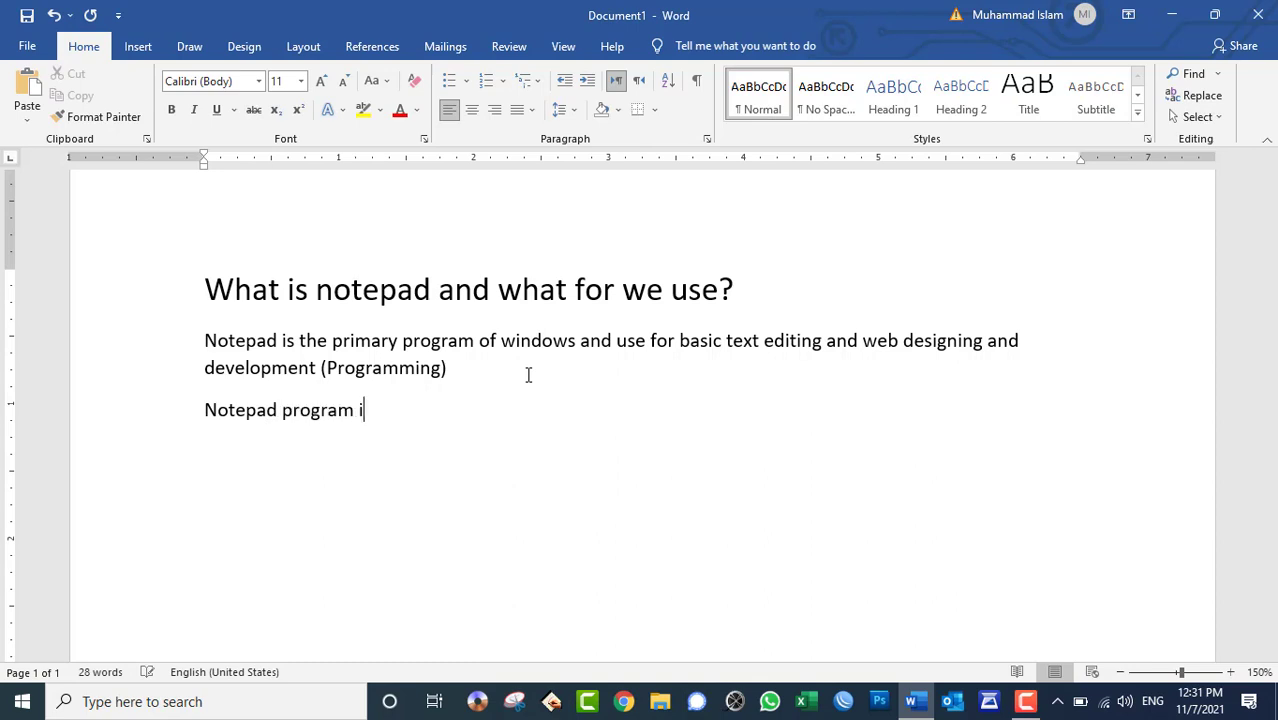
{"action": "type", "text": "s the consist of :"}
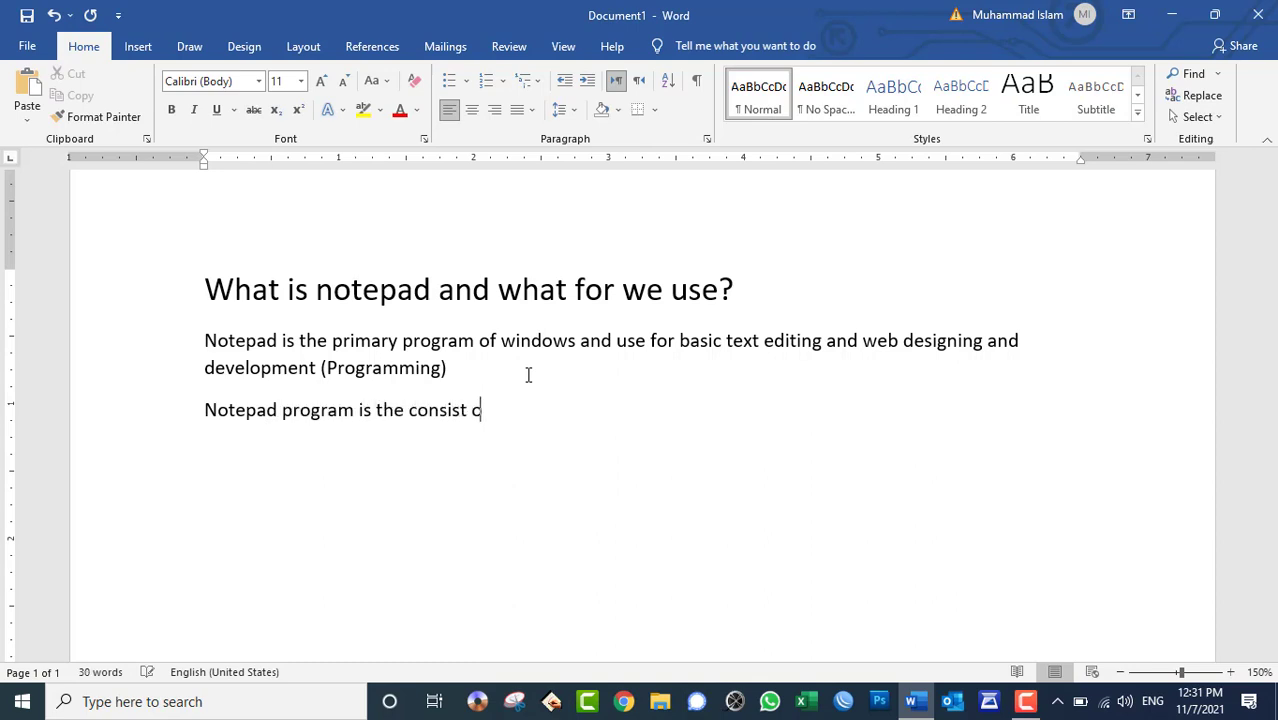
{"action": "key", "text": "Return"}
{"action": "type", "text": "1. Title bar"}
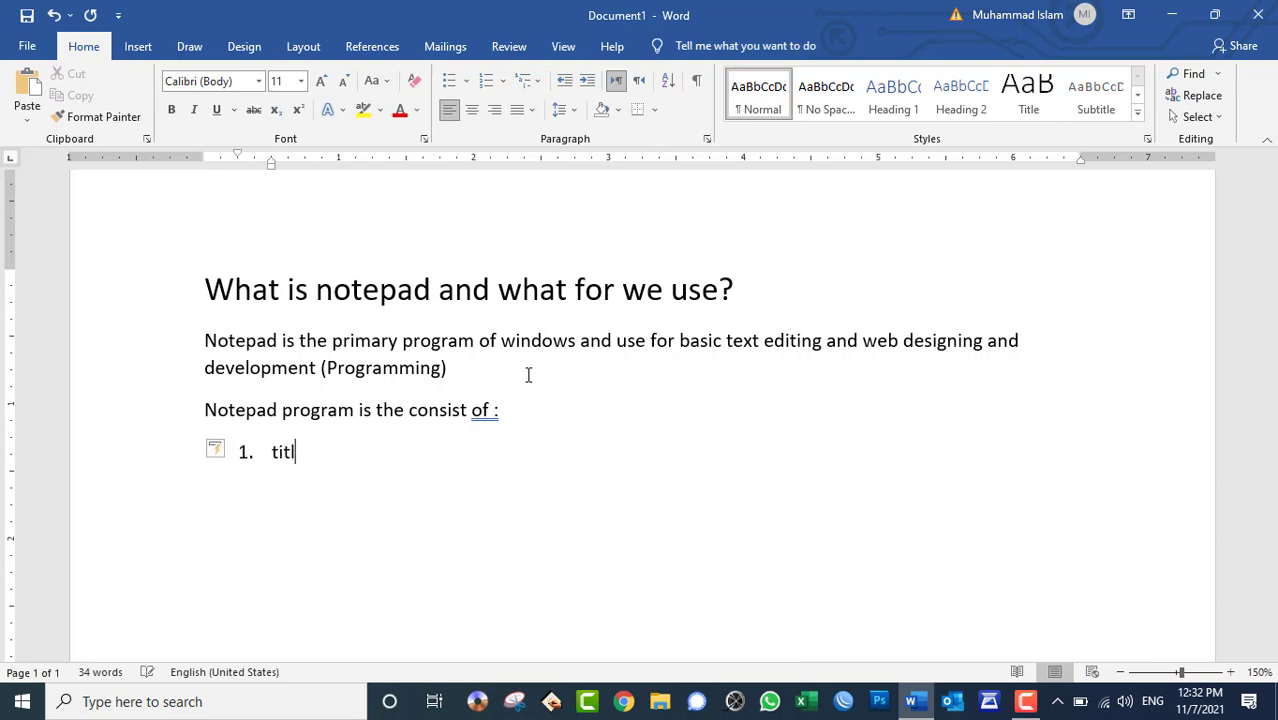
{"action": "key", "text": "Return"}
{"action": "type", "text": "Menu bvar"}
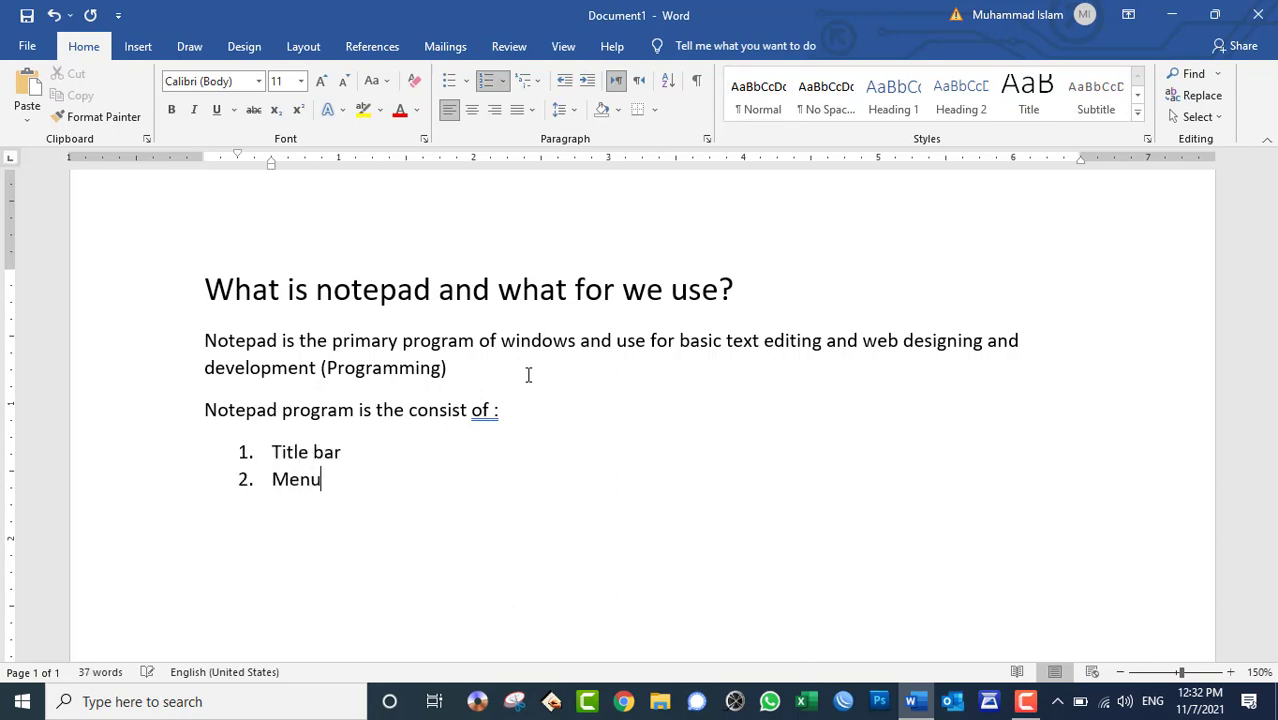
{"action": "key", "text": "BackSpace"}
{"action": "key", "text": "BackSpace"}
{"action": "key", "text": "BackSpace"}
{"action": "type", "text": "ar"}
Continue the numbered list with the items "Body text area", "Caption/ Control" and "Status base".
{"action": "key", "text": "Return"}
{"action": "type", "text": "Body text e"}
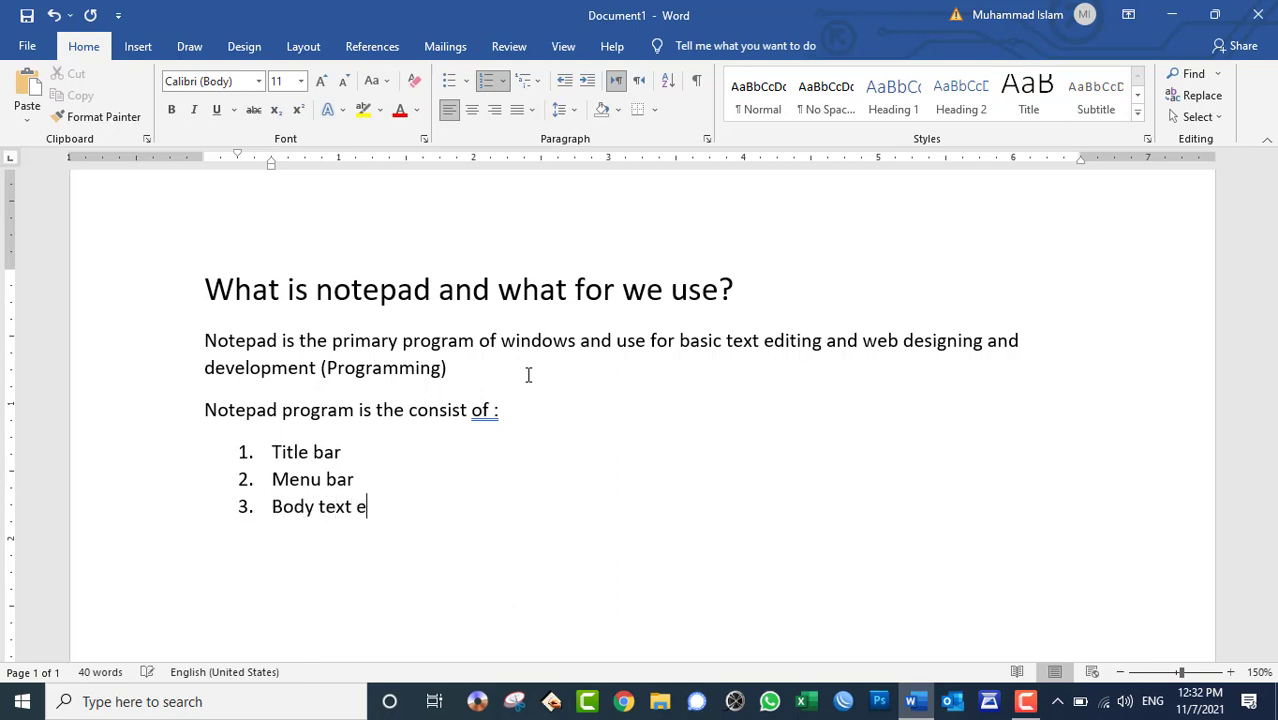
{"action": "key", "text": "BackSpace"}
{"action": "type", "text": "area"}
{"action": "key", "text": "Return"}
{"action": "type", "text": "Caption/ Control"}
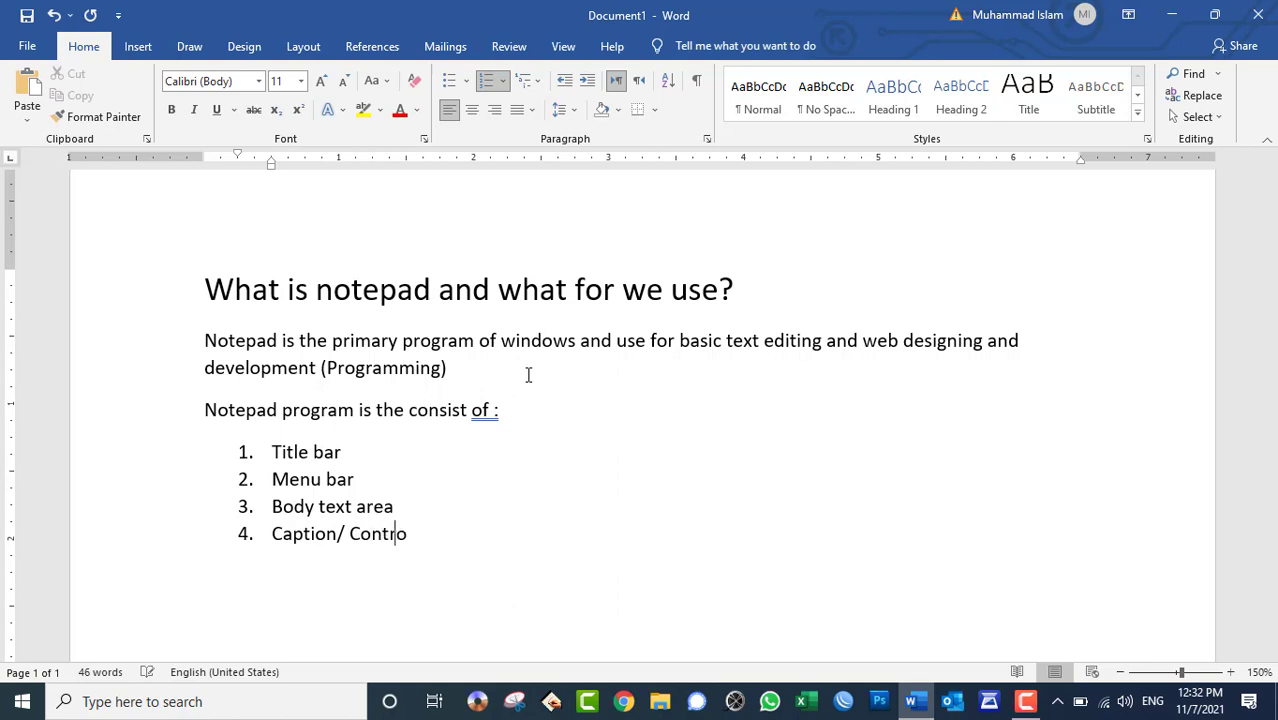
{"action": "key", "text": "Return"}
{"action": "type", "text": "status base"}
Add "Scrollbar (Vertical/Horizantle)" as the sixth list item and end the numbering after it.
{"action": "key", "text": "Return"}
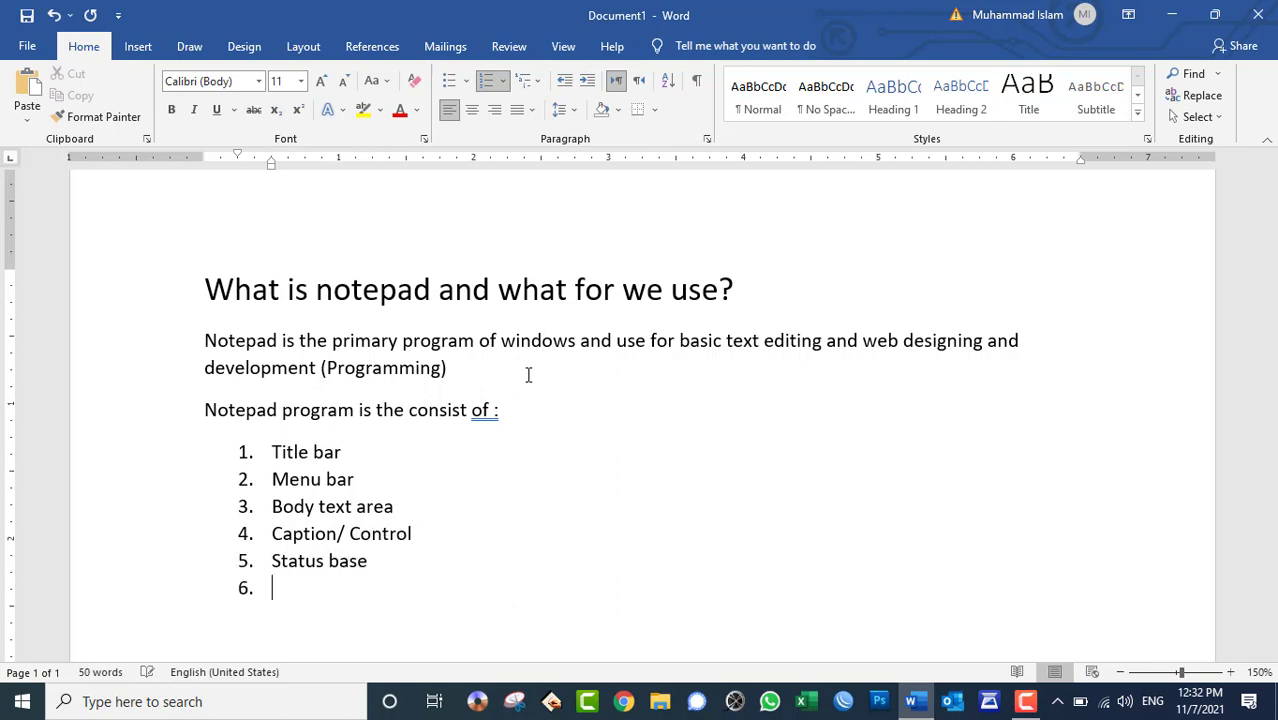
{"action": "type", "text": "SC"}
{"action": "key", "text": "BackSpace"}
{"action": "type", "text": "CROL"}
{"action": "key", "text": "BackSpace"}
{"action": "key", "text": "BackSpace"}
{"action": "key", "text": "BackSpace"}
{"action": "key", "text": "BackSpace"}
{"action": "type", "text": "crollbar"}
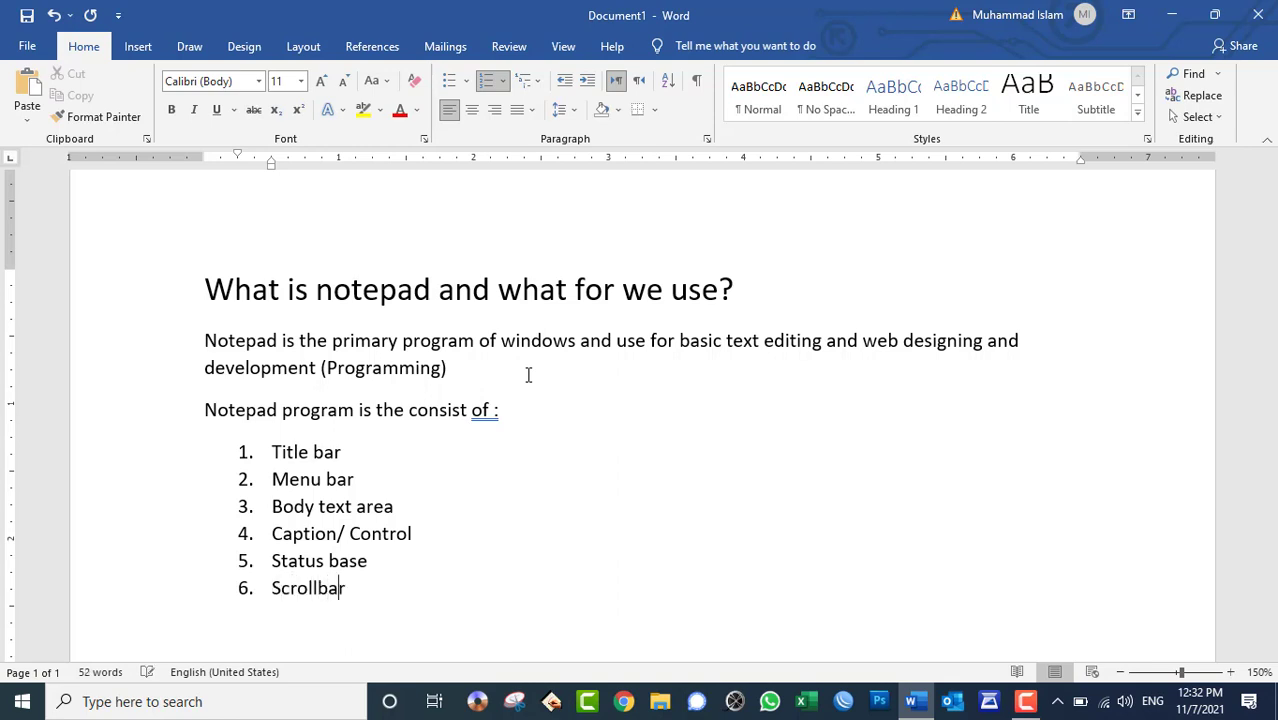
{"action": "type", "text": " (Vertical/Horizanyl"}
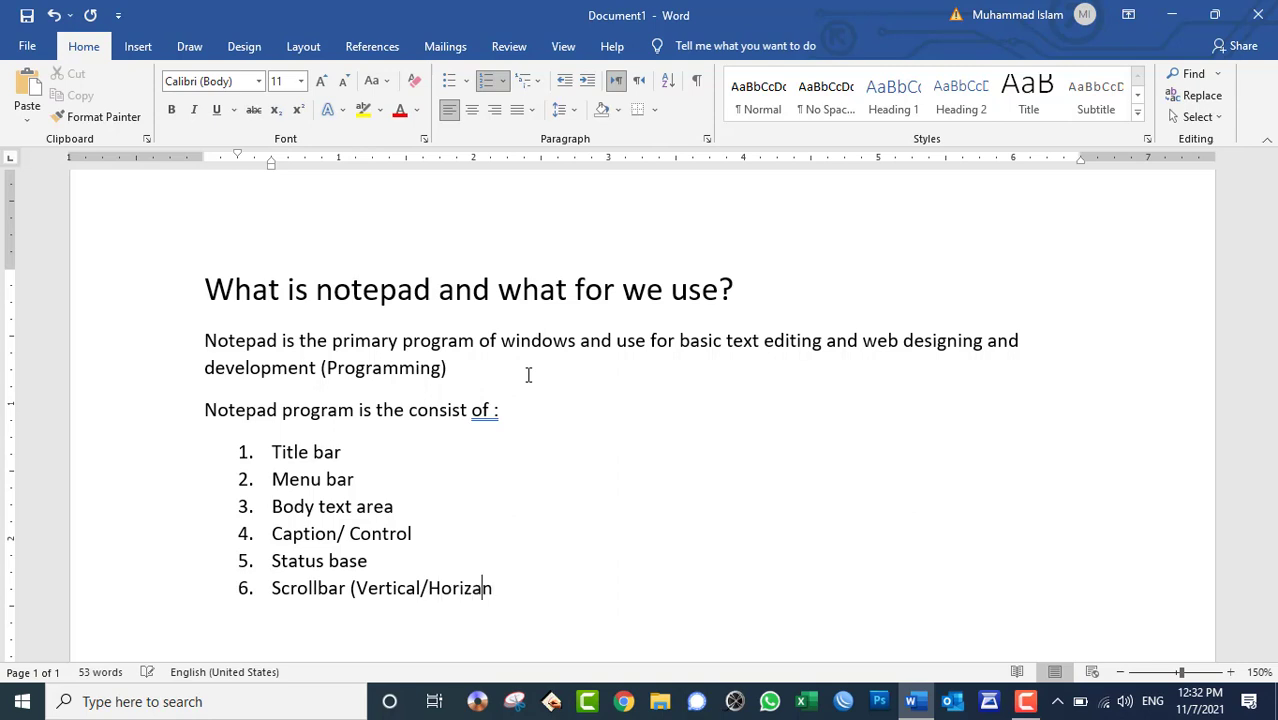
{"action": "key", "text": "BackSpace"}
{"action": "key", "text": "BackSpace"}
{"action": "type", "text": "tle)"}
{"action": "key", "text": "Down"}
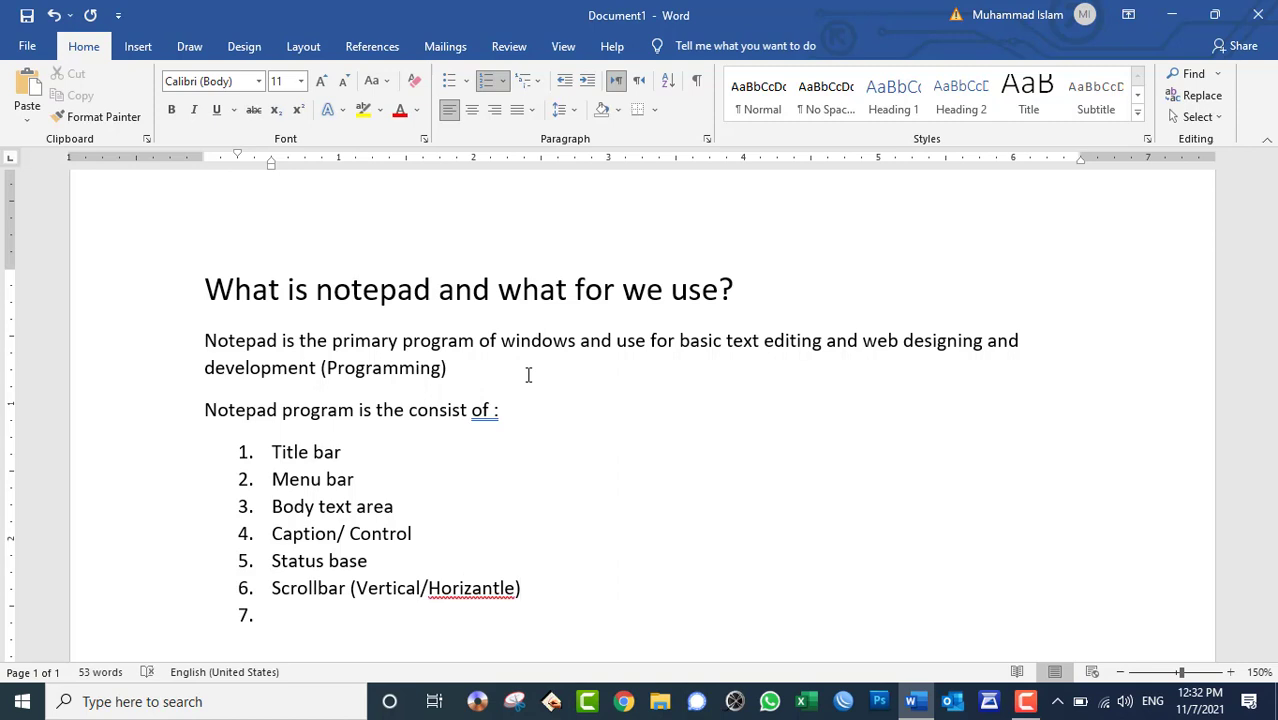
{"action": "key", "text": "BackSpace"}
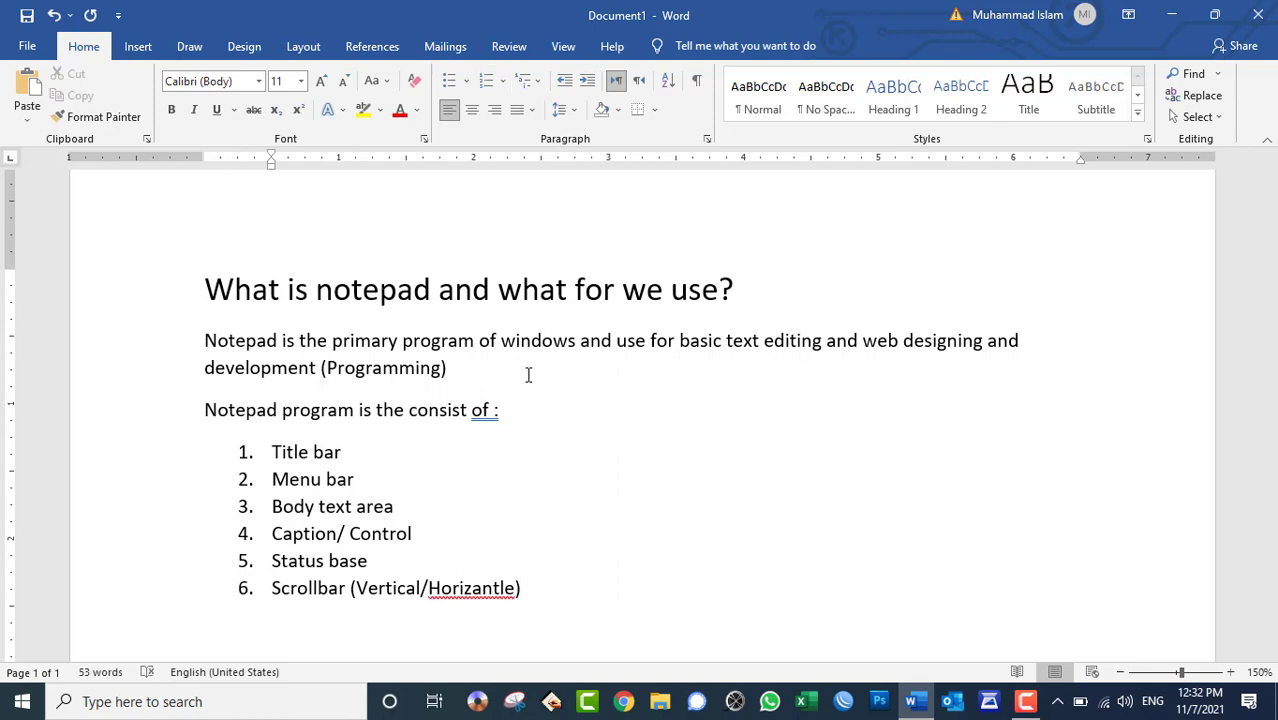
Correct the misspelled word in the scrollbar item to "Horizontal" and the spacing before the colon to "of:".
{"action": "right_click", "coordinate": [486, 592]}
{"action": "left_click", "coordinate": [420, 278]}
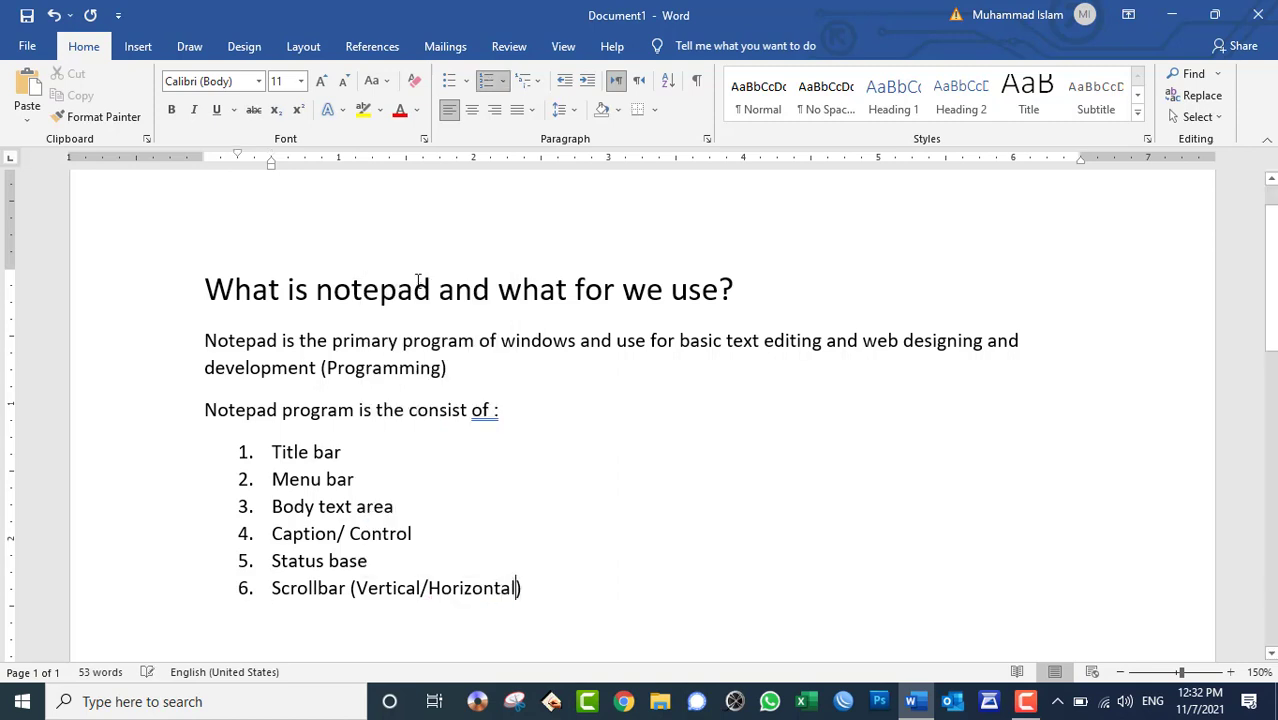
{"action": "right_click", "coordinate": [489, 413]}
{"action": "left_click", "coordinate": [420, 147]}
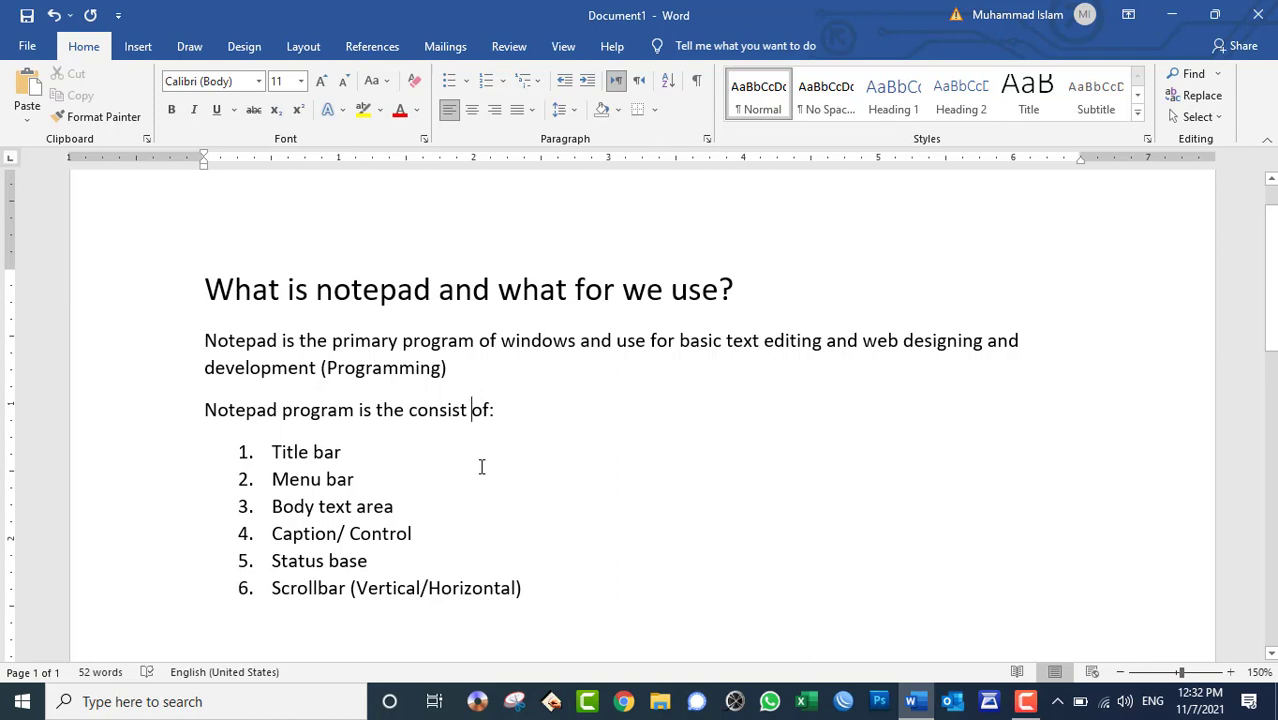
Minimise the document to reveal the desktop, browse the installed apps and launch Notepad from the most used ones.
{"action": "left_click", "coordinate": [911, 701]}
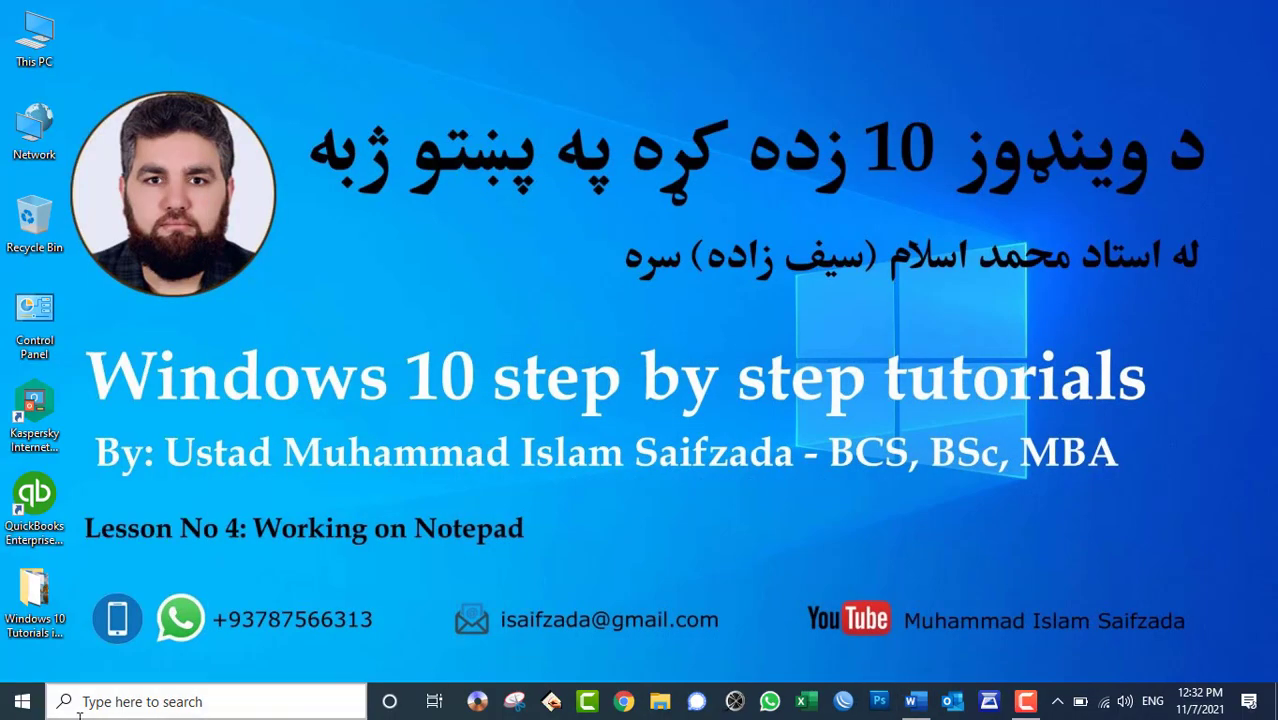
{"action": "left_click", "coordinate": [22, 701]}
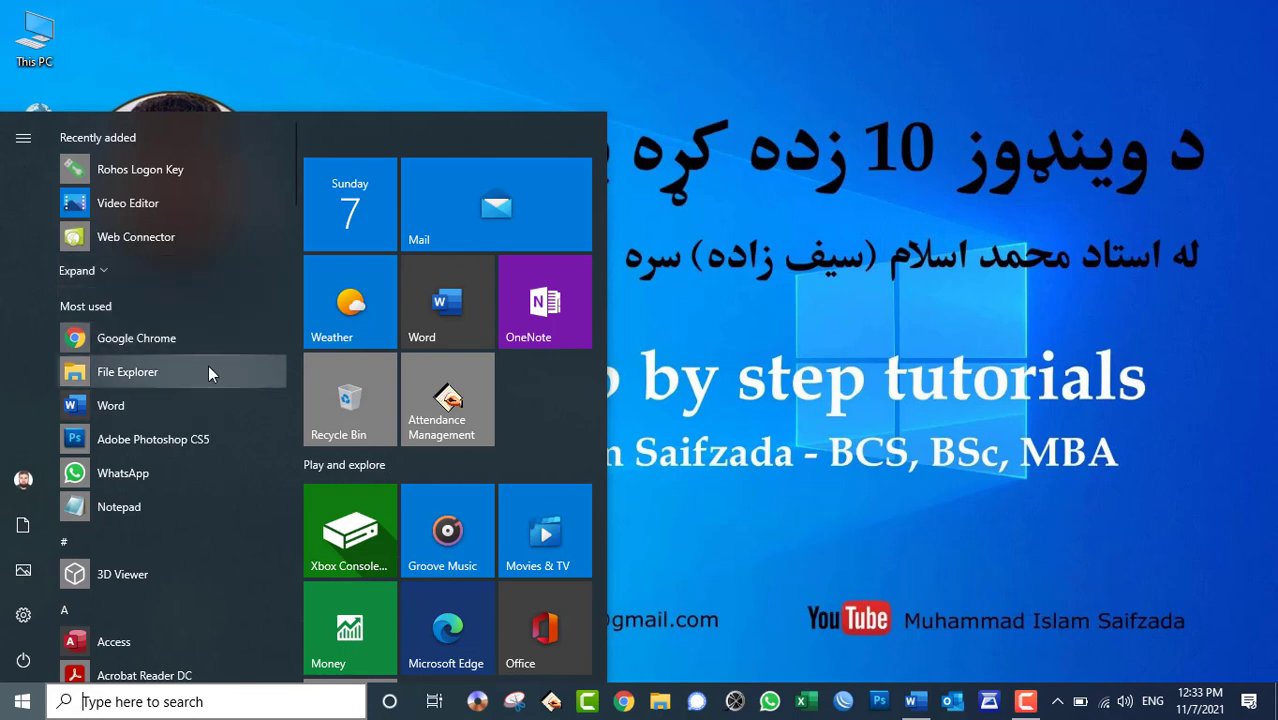
{"action": "scroll", "coordinate": [208, 365], "scroll_direction": "down", "scroll_amount": 3}
{"action": "scroll", "coordinate": [208, 365], "scroll_direction": "up", "scroll_amount": 3}
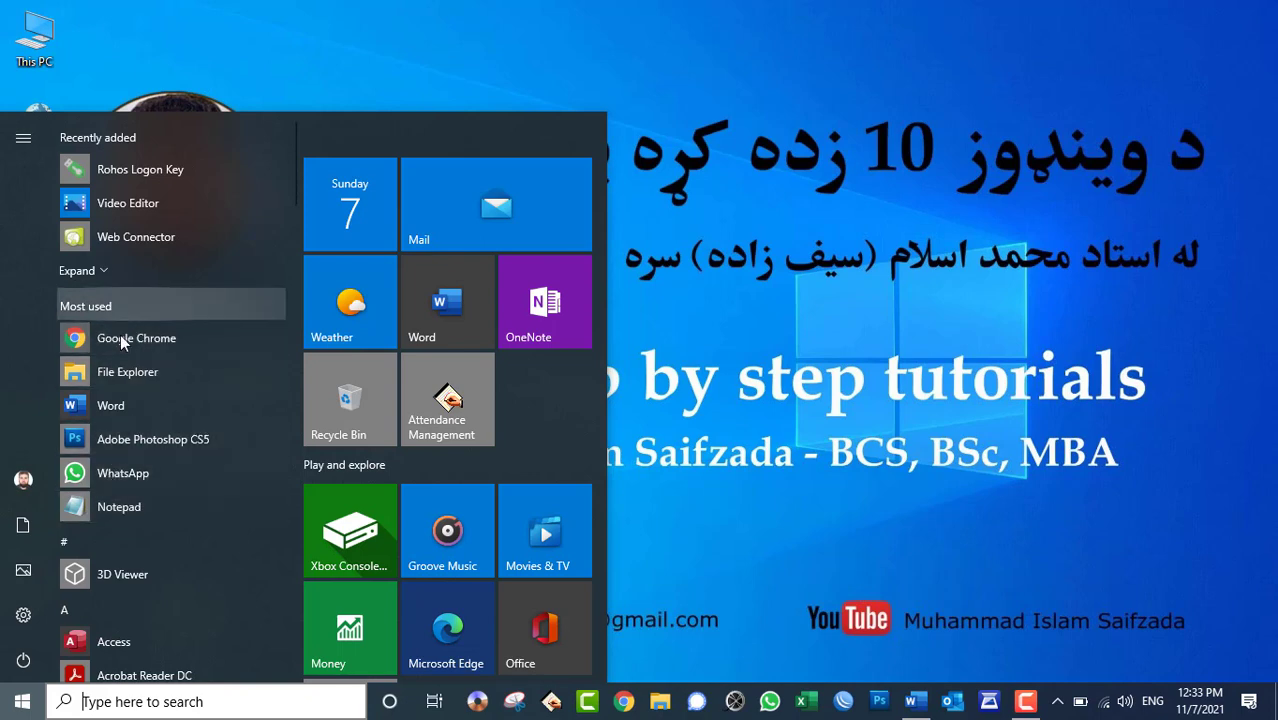
{"action": "scroll", "coordinate": [134, 440], "scroll_direction": "down", "scroll_amount": 2}
{"action": "scroll", "coordinate": [134, 442], "scroll_direction": "down", "scroll_amount": 7}
{"action": "scroll", "coordinate": [134, 442], "scroll_direction": "down", "scroll_amount": 6}
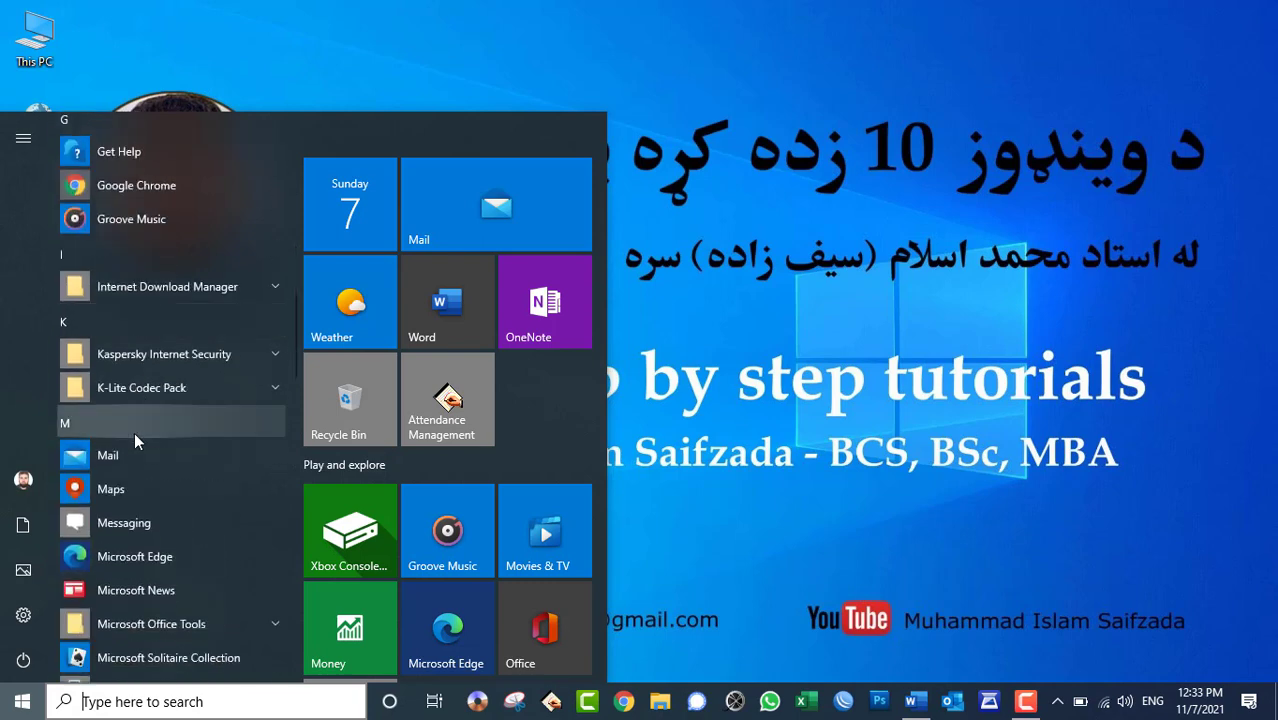
{"action": "scroll", "coordinate": [134, 441], "scroll_direction": "down", "scroll_amount": 2}
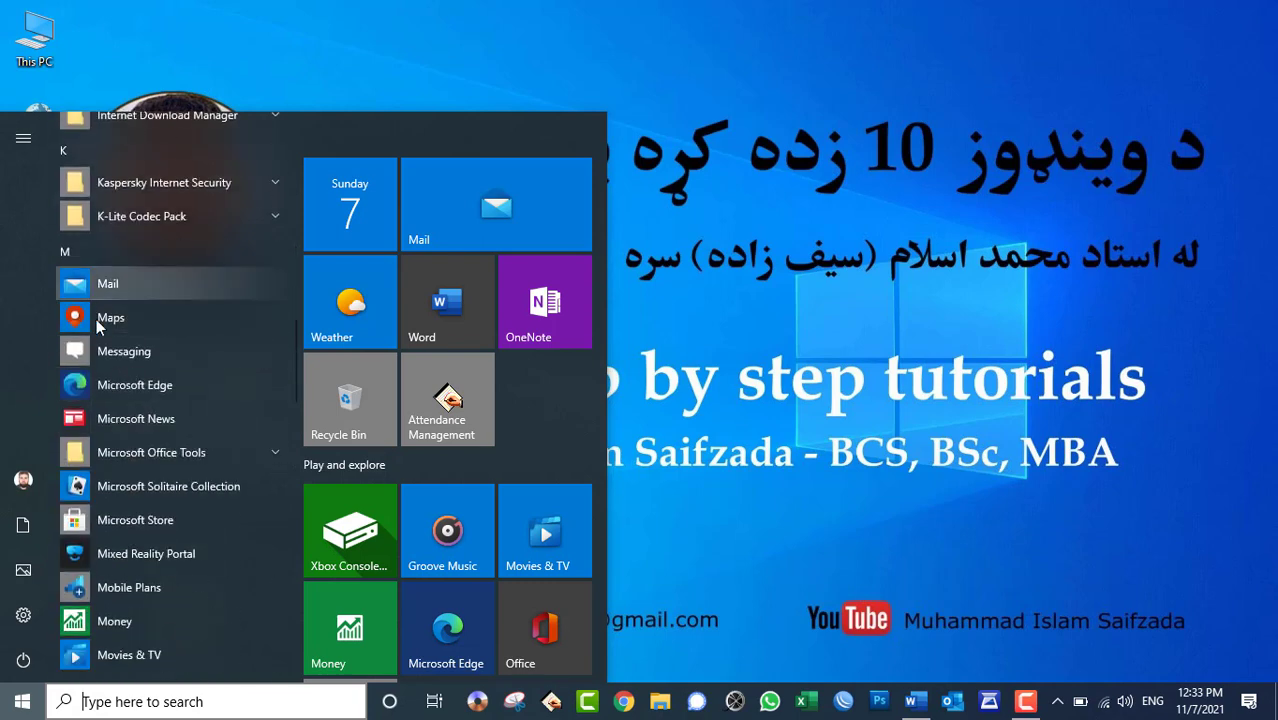
{"action": "scroll", "coordinate": [120, 430], "scroll_direction": "down", "scroll_amount": 5}
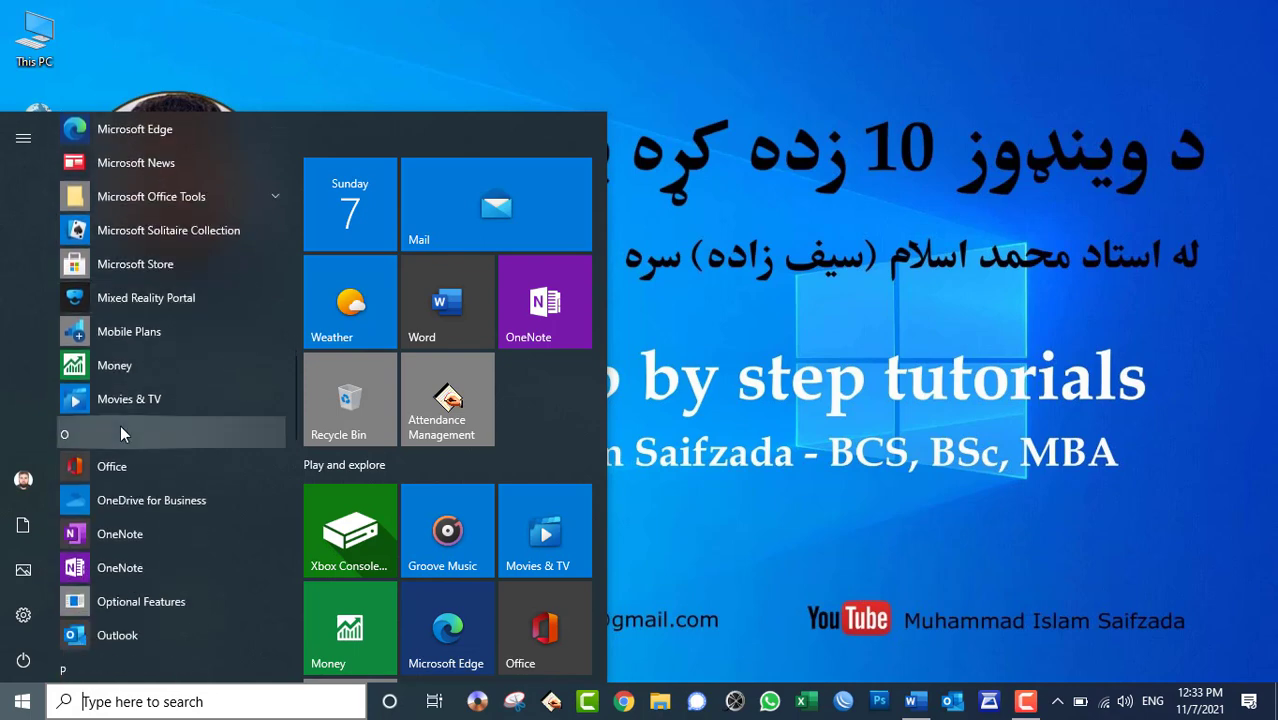
{"action": "scroll", "coordinate": [120, 433], "scroll_direction": "up", "scroll_amount": 4}
{"action": "scroll", "coordinate": [120, 433], "scroll_direction": "down", "scroll_amount": 6}
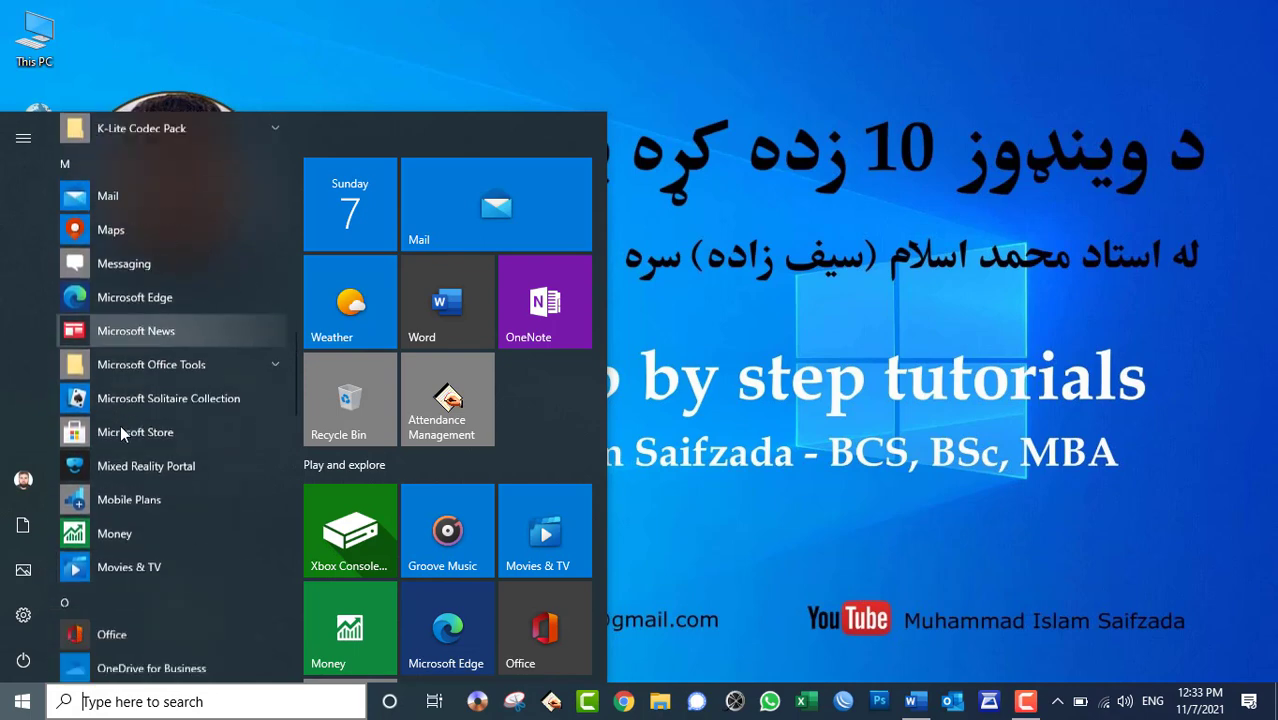
{"action": "scroll", "coordinate": [145, 393], "scroll_direction": "up", "scroll_amount": 15}
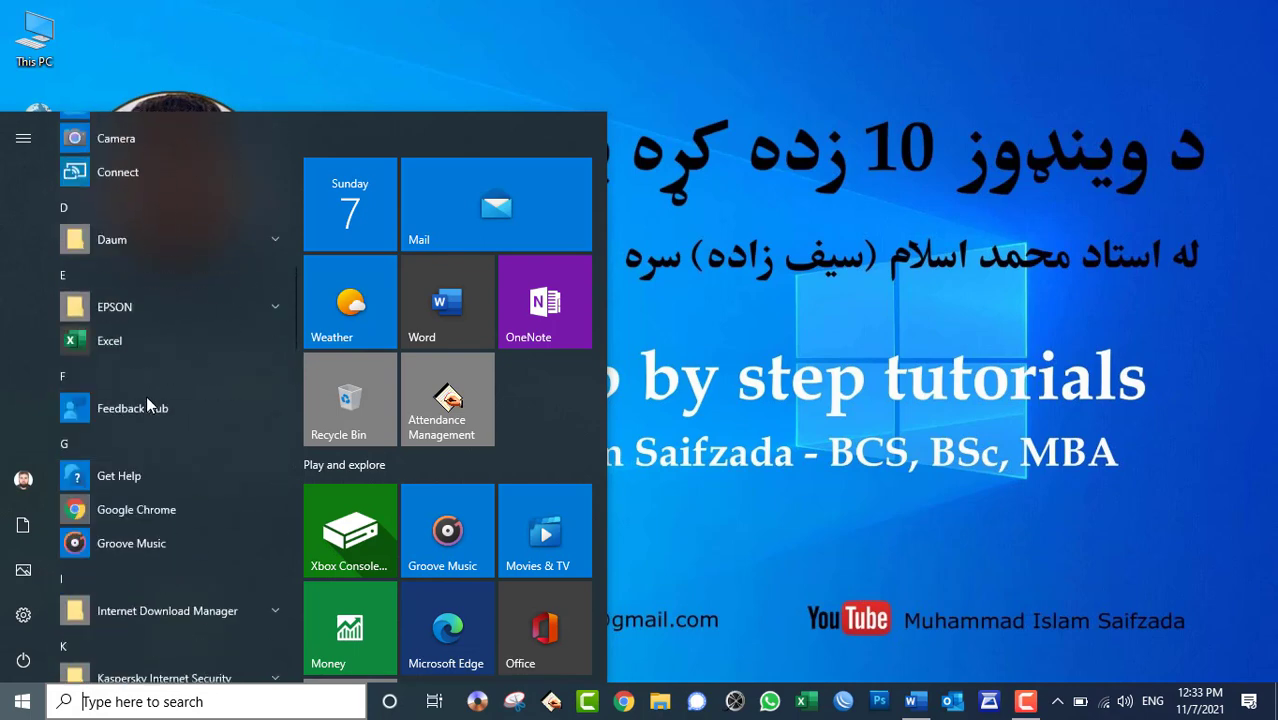
{"action": "scroll", "coordinate": [147, 395], "scroll_direction": "up", "scroll_amount": 2}
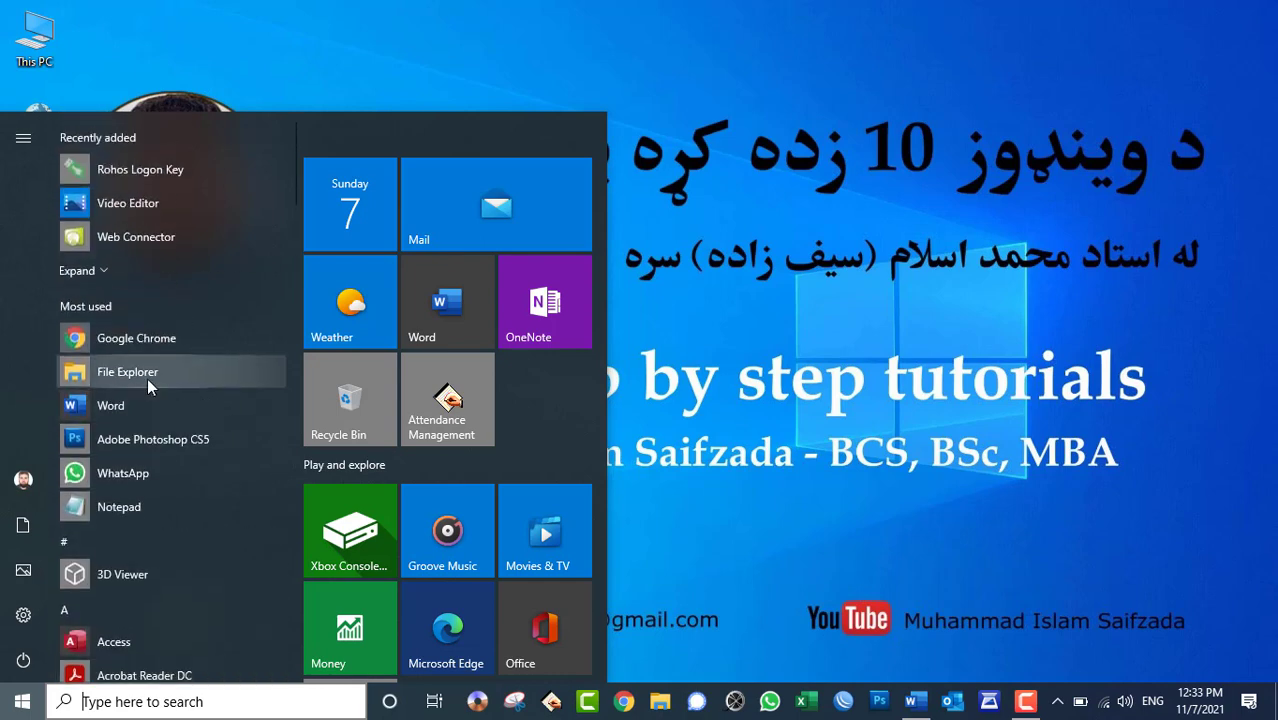
{"action": "left_click", "coordinate": [136, 506]}
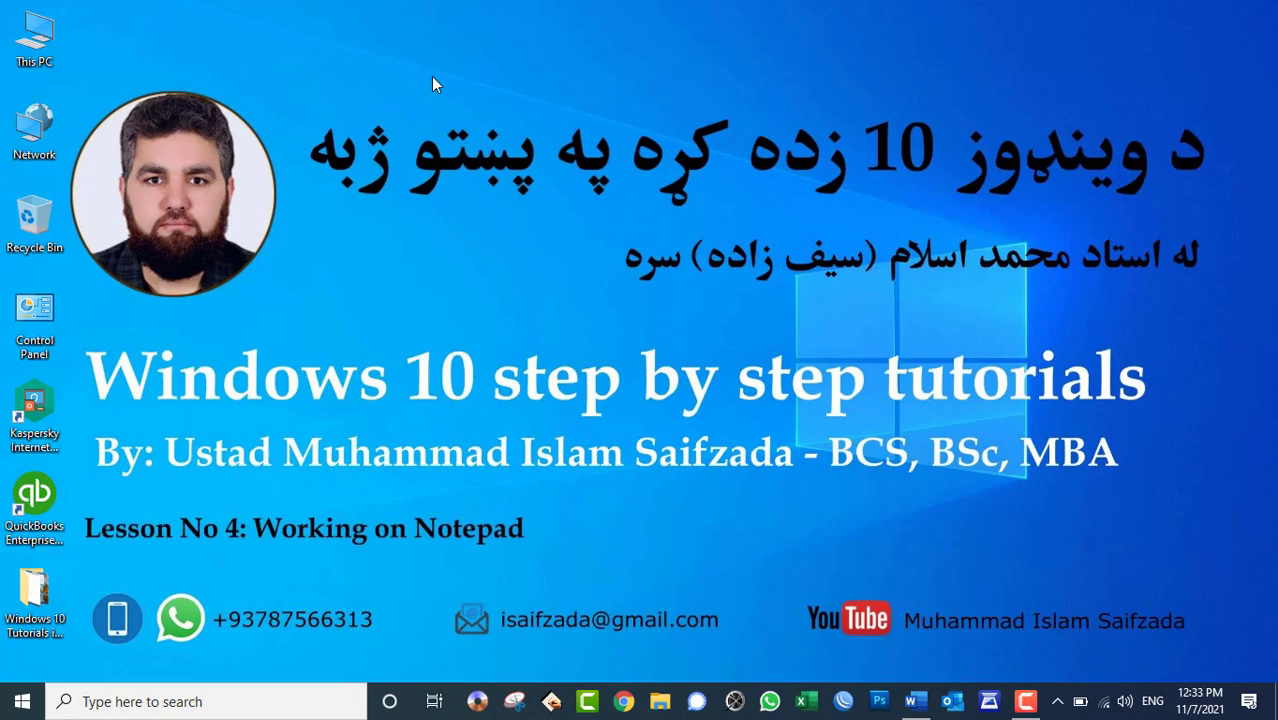
Bring up and dismiss the Run dialog, display the on-screen keyboard to view its keys, and minimise it.
{"action": "key", "text": "super+r"}
{"action": "key", "text": "Escape"}
{"action": "key", "text": "ctrl+super+o"}
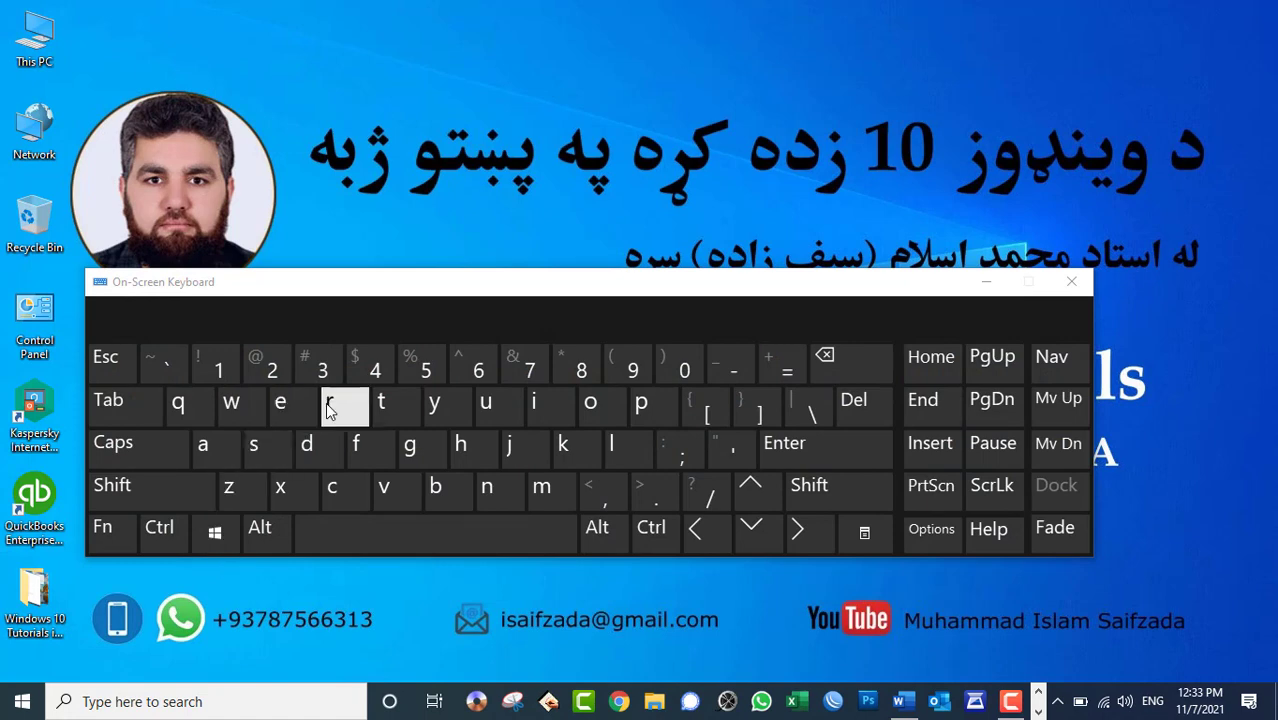
{"action": "left_click", "coordinate": [990, 281]}
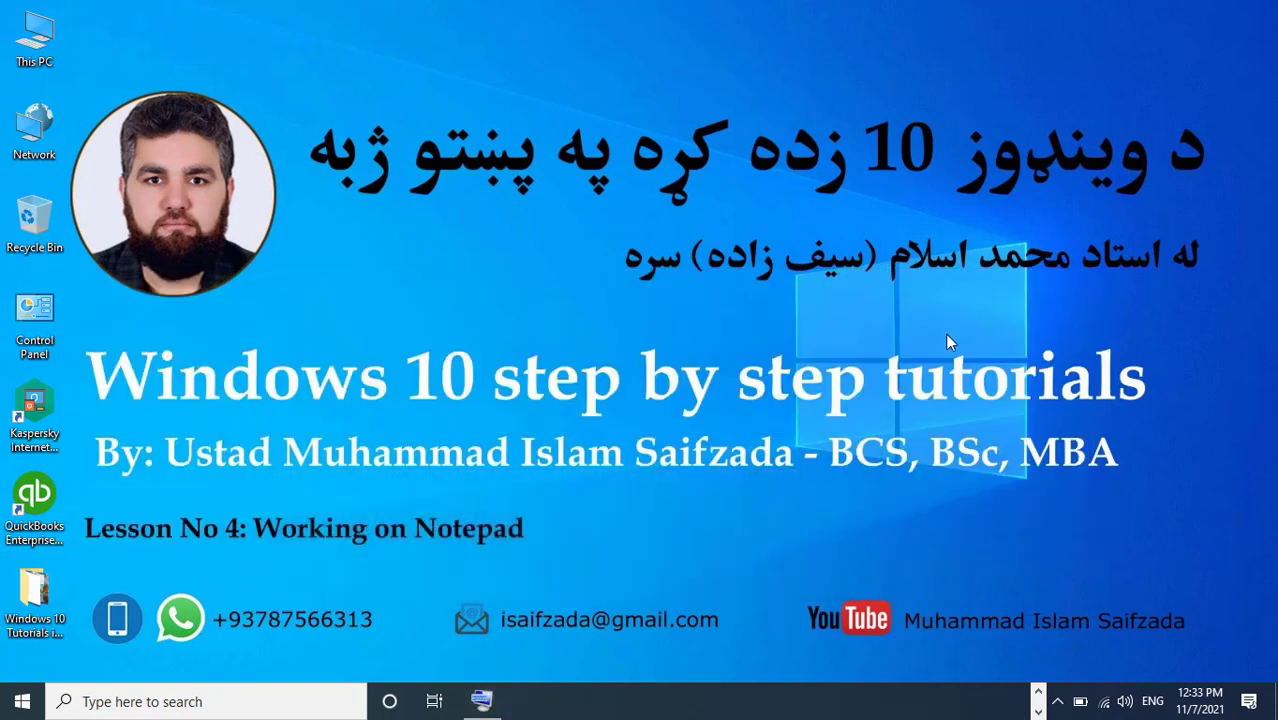
{"action": "key", "text": "super+r"}
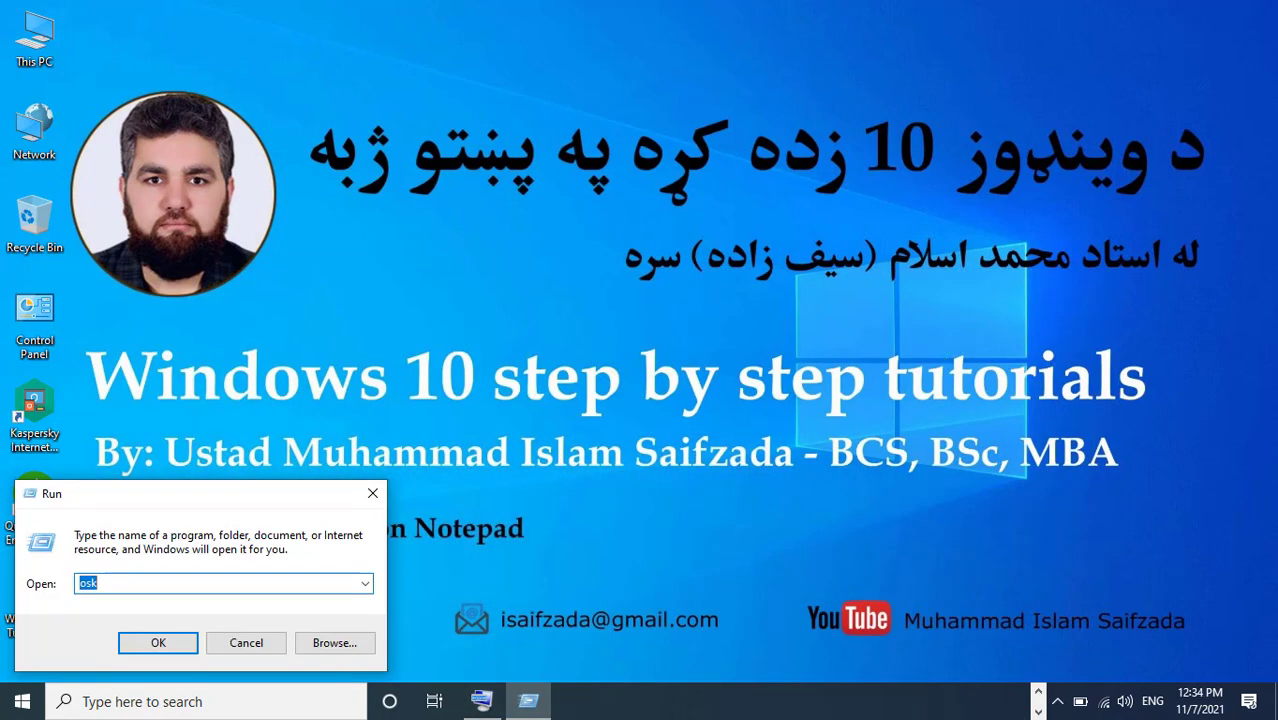
{"action": "right_click", "coordinate": [710, 712]}
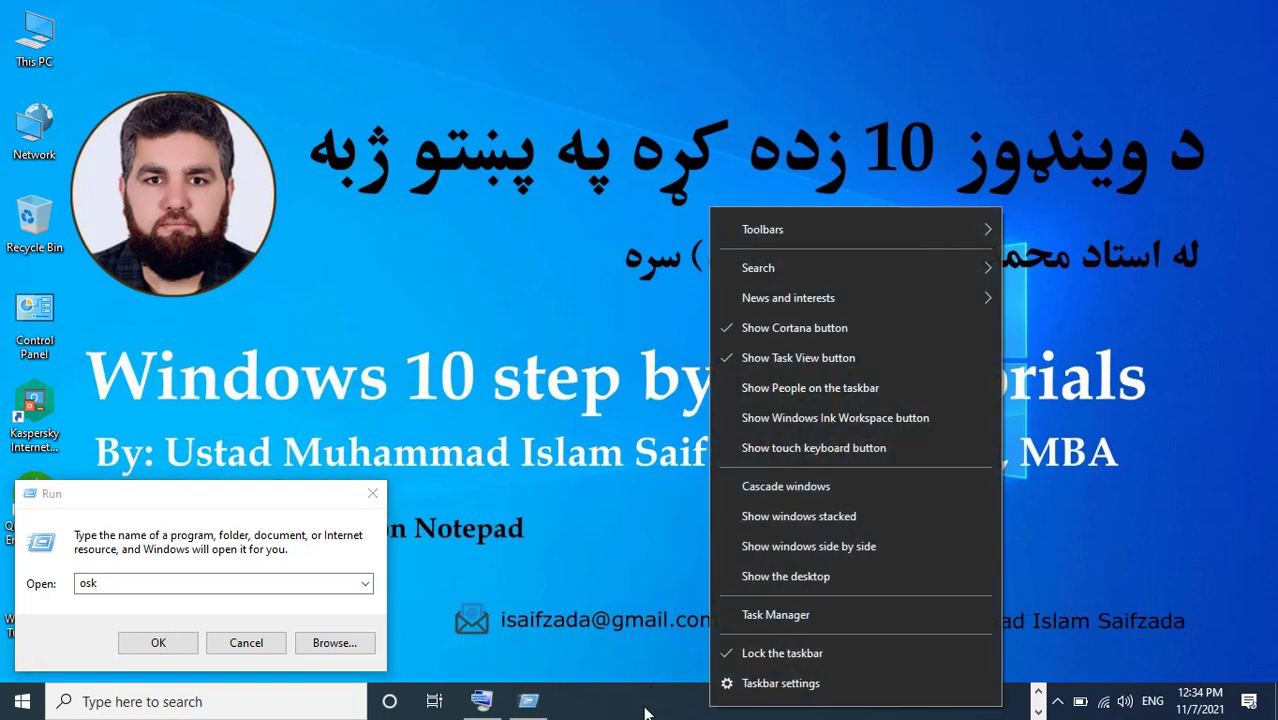
{"action": "left_click", "coordinate": [416, 304]}
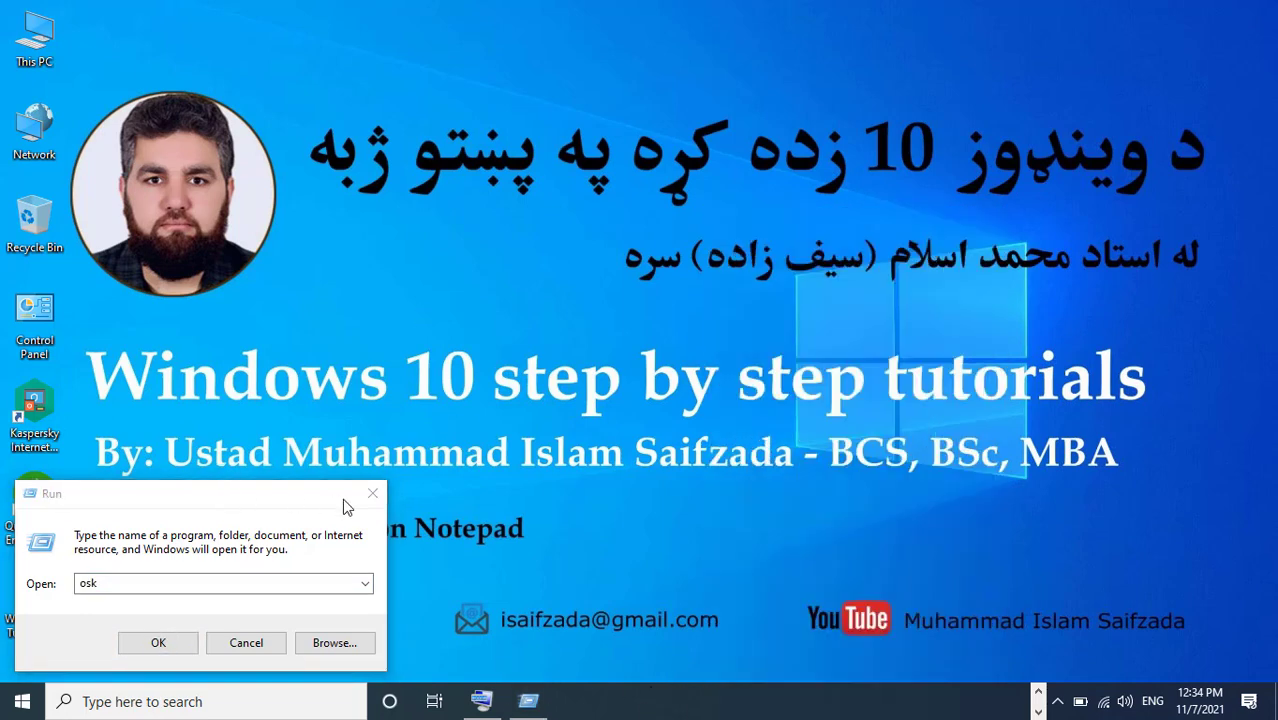
{"action": "left_click", "coordinate": [372, 493]}
{"action": "key", "text": "super"}
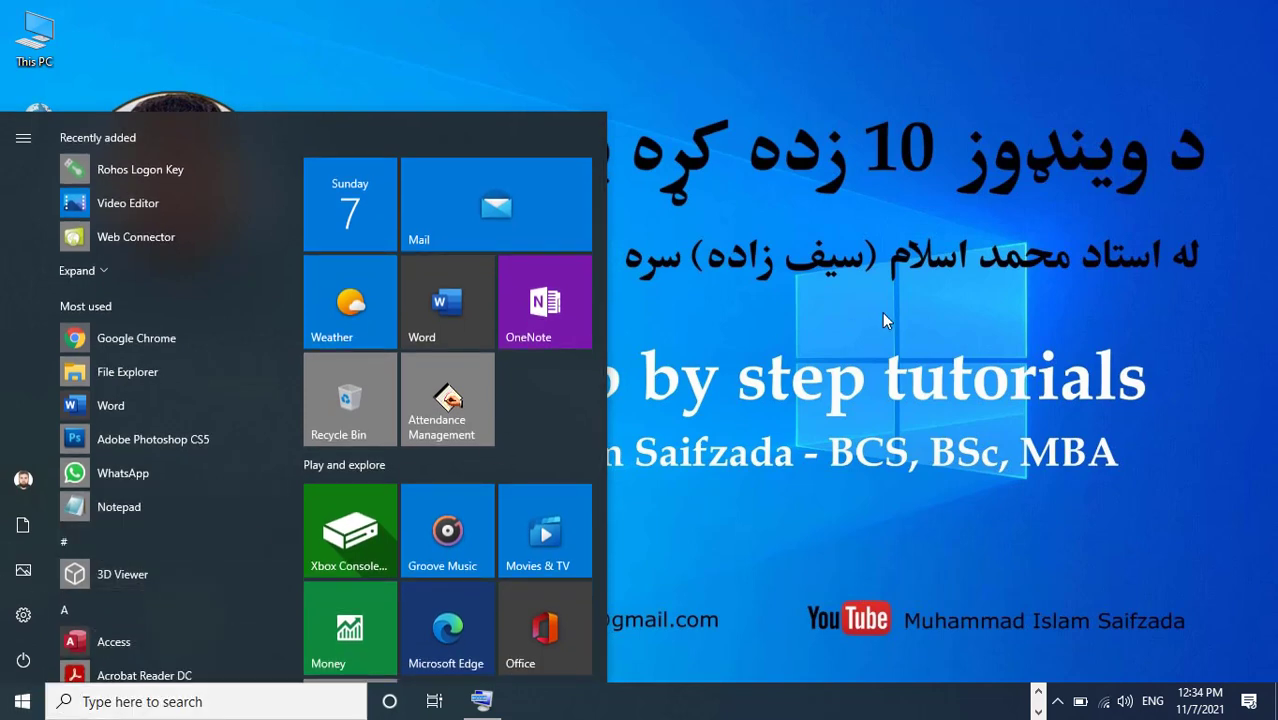
{"action": "left_click", "coordinate": [882, 348]}
Launch Notepad by running the command "notepad" from the Run dialog, then reposition and maximise its window.
{"action": "key", "text": "super+r"}
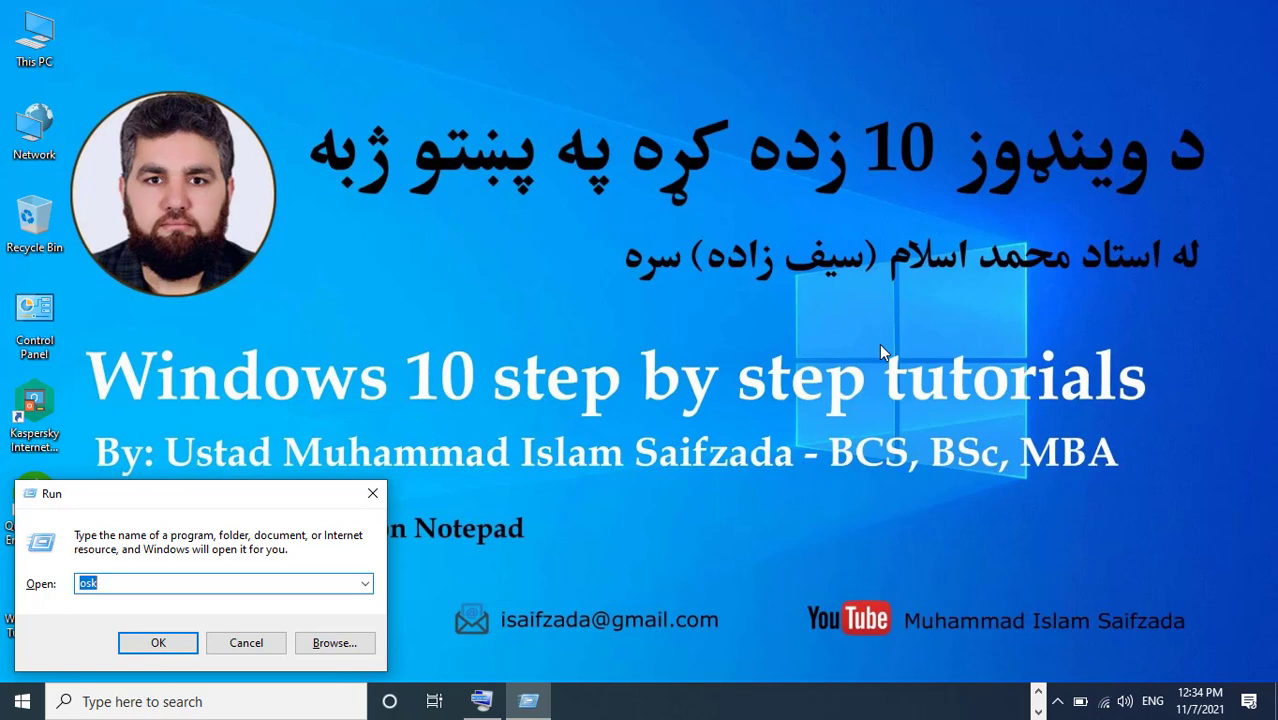
{"action": "type", "text": "note"}
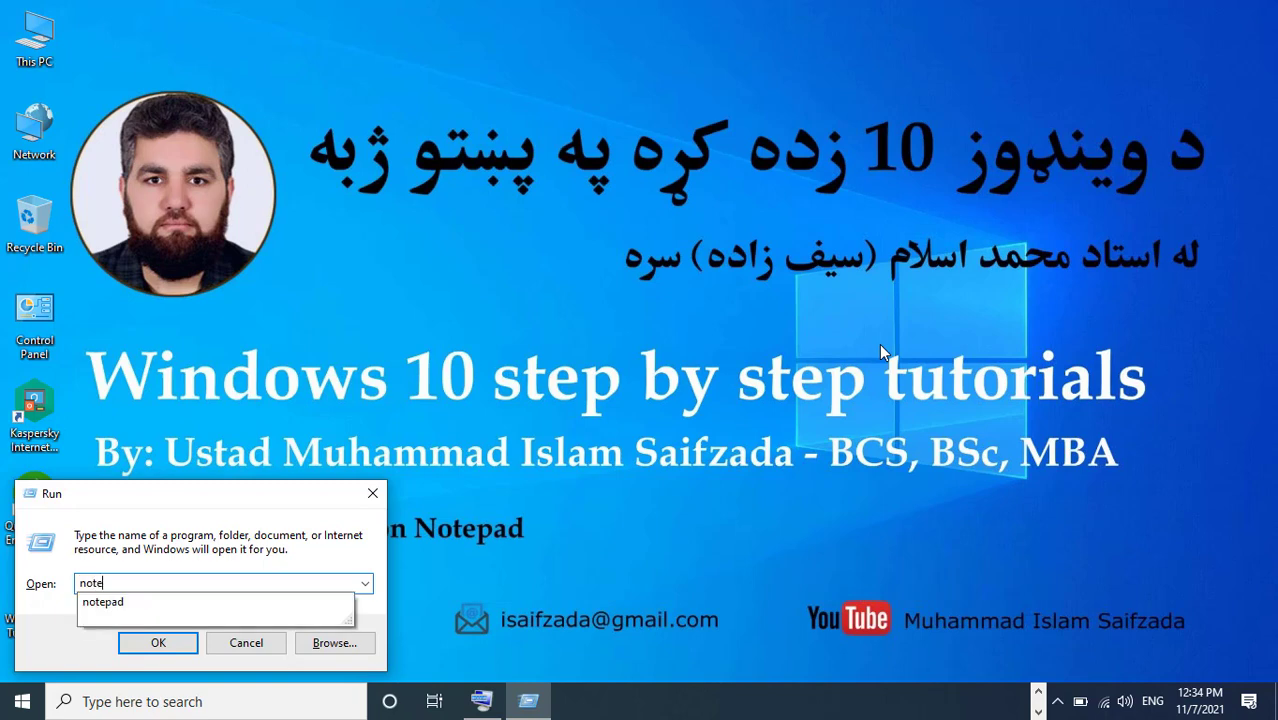
{"action": "type", "text": "pad"}
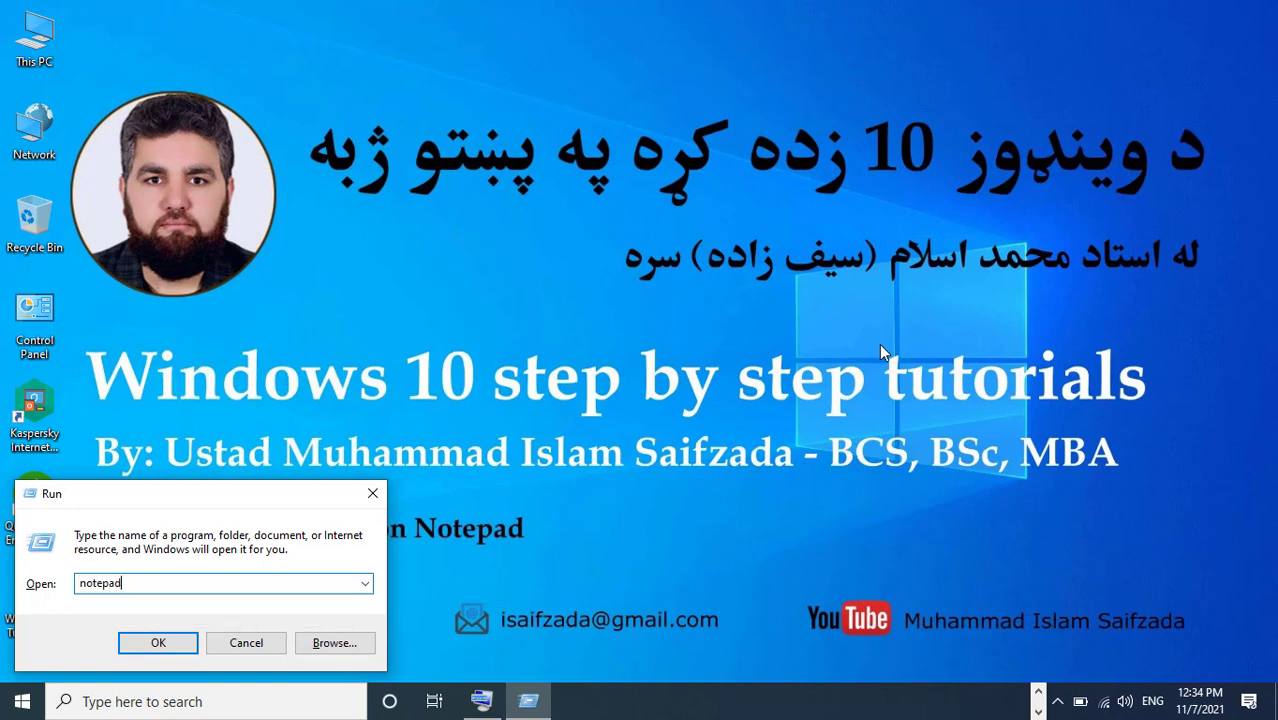
{"action": "left_click", "coordinate": [158, 645]}
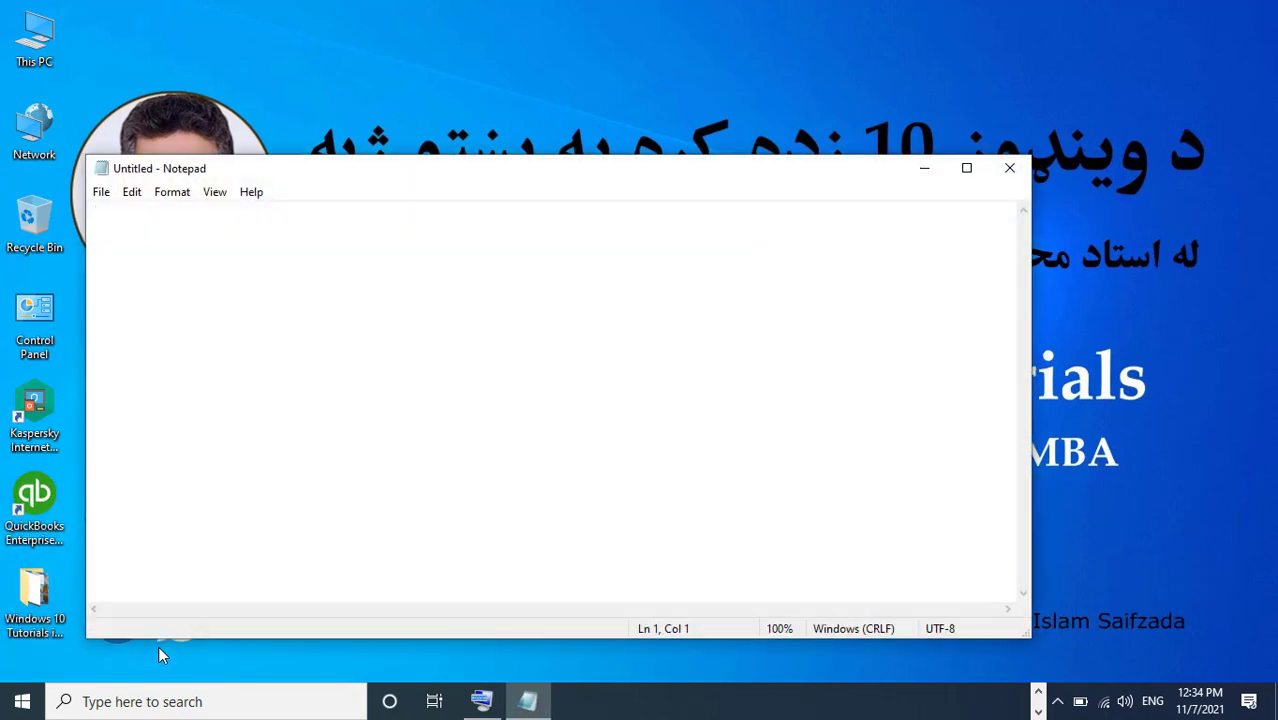
{"action": "left_click_drag", "start_coordinate": [656, 177], "coordinate": [845, 75]}
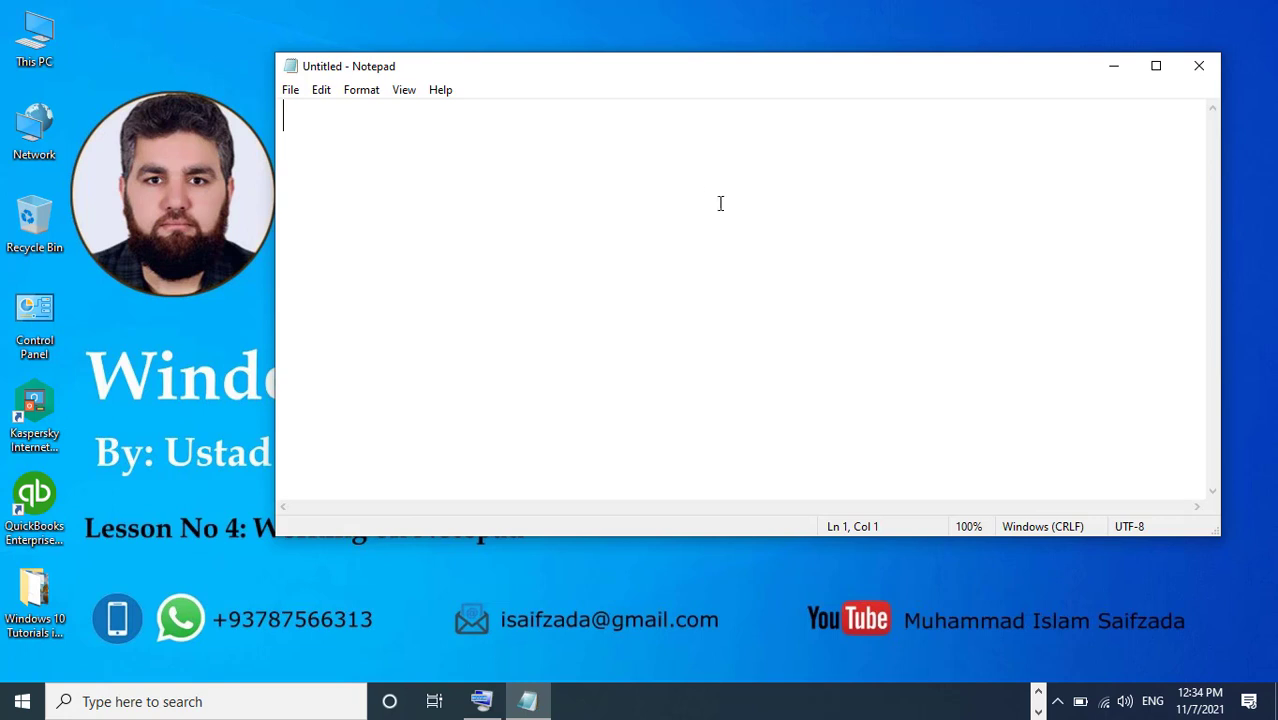
{"action": "left_click", "coordinate": [1156, 66]}
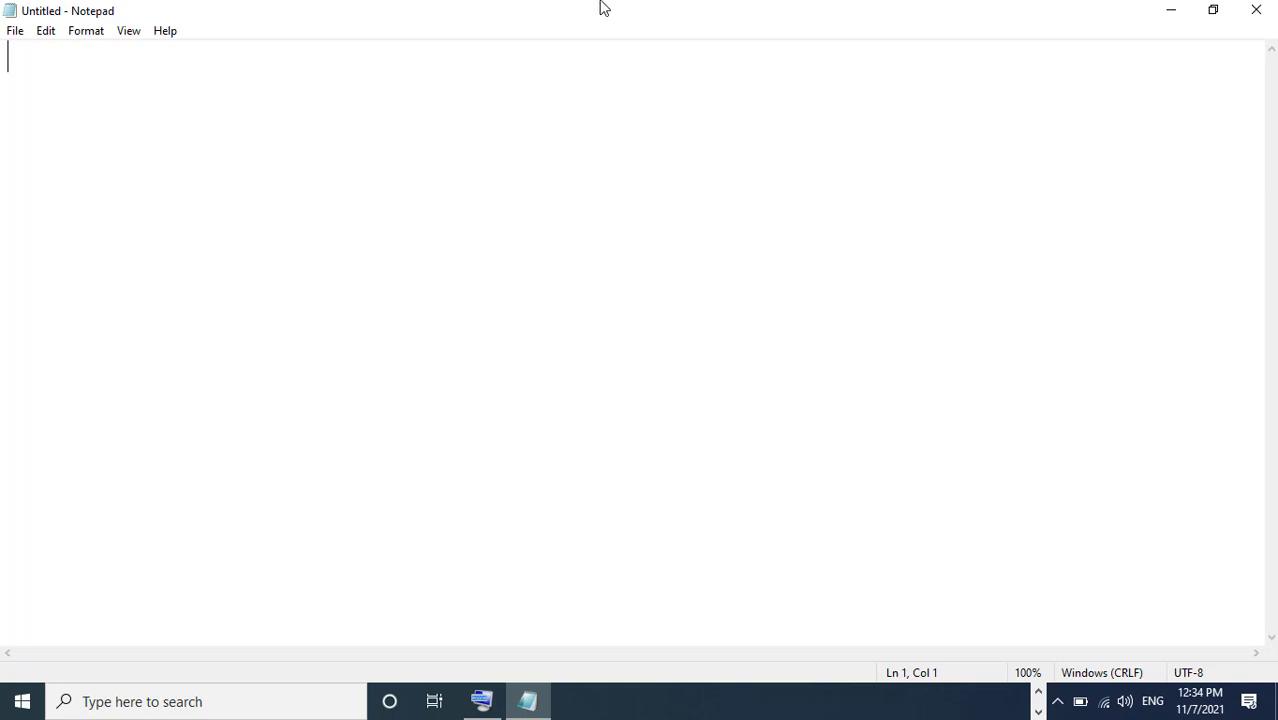
Look through the Notepad menus from File to Help, and demonstrate restoring, maximising, minimising and reopening the window.
{"action": "left_click", "coordinate": [17, 31]}
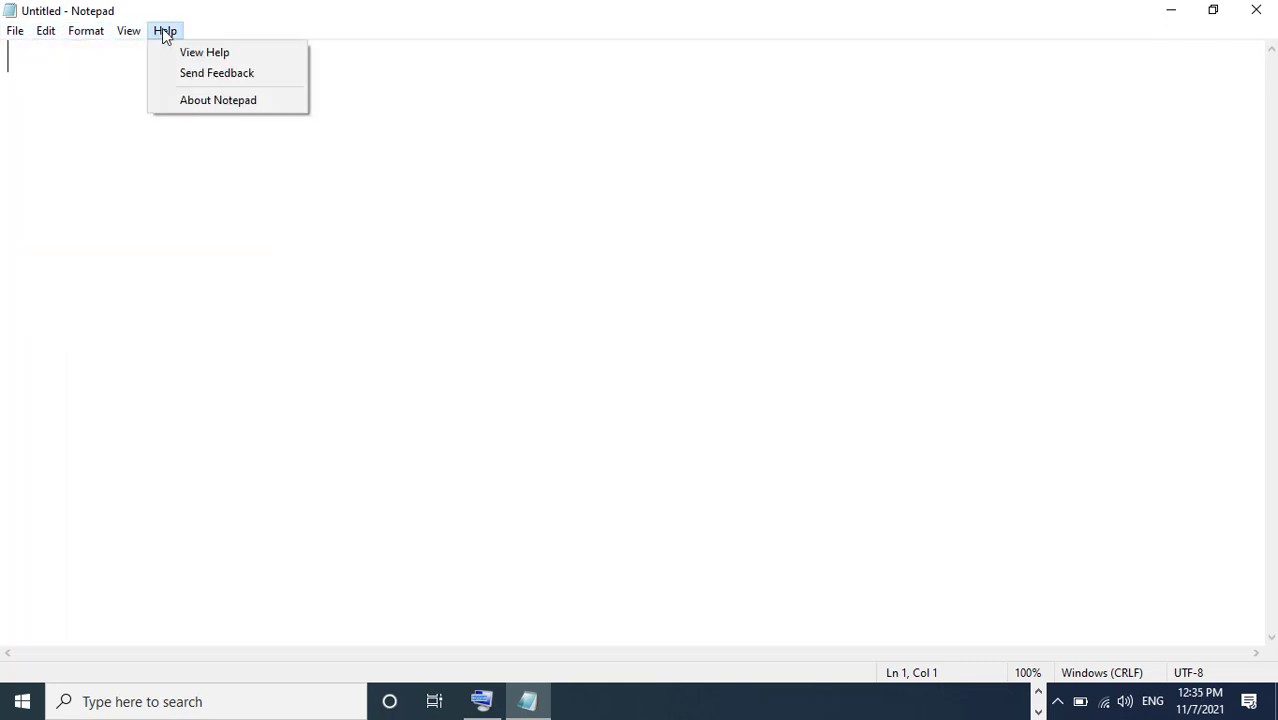
{"action": "left_click", "coordinate": [679, 183]}
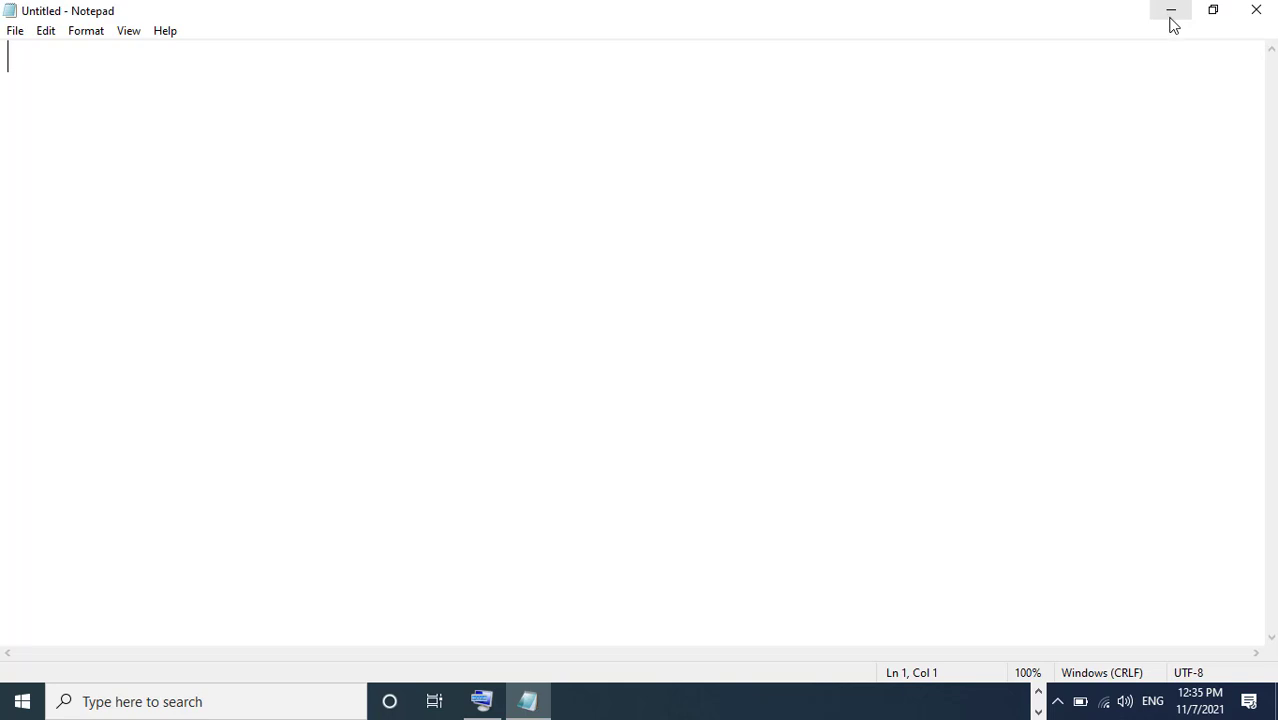
{"action": "left_click", "coordinate": [1212, 12]}
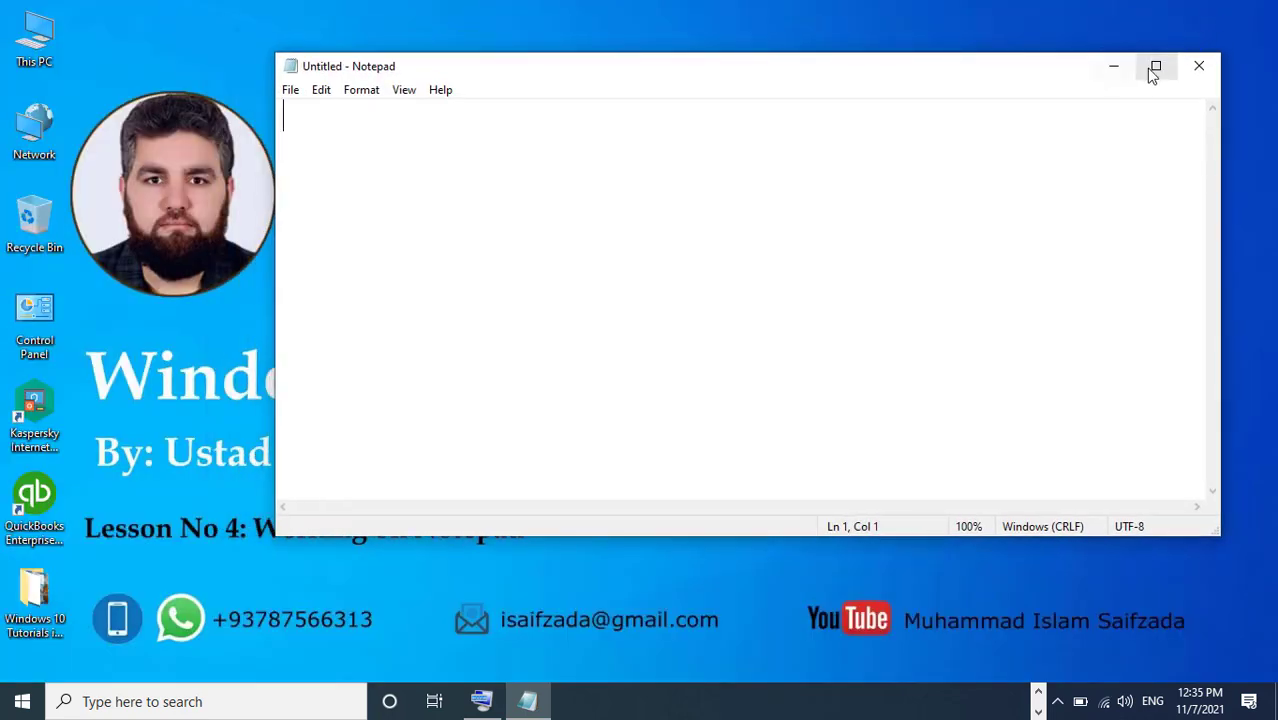
{"action": "left_click", "coordinate": [1155, 67]}
{"action": "left_click", "coordinate": [1167, 9]}
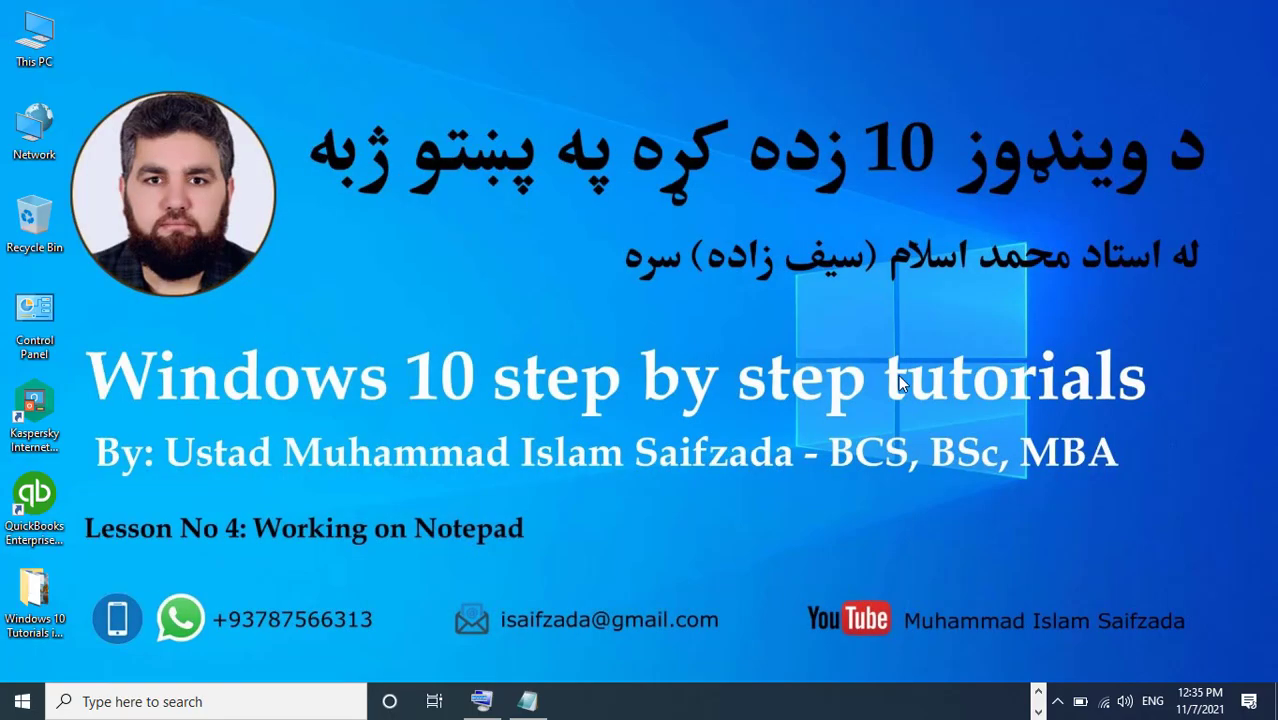
{"action": "left_click", "coordinate": [543, 710]}
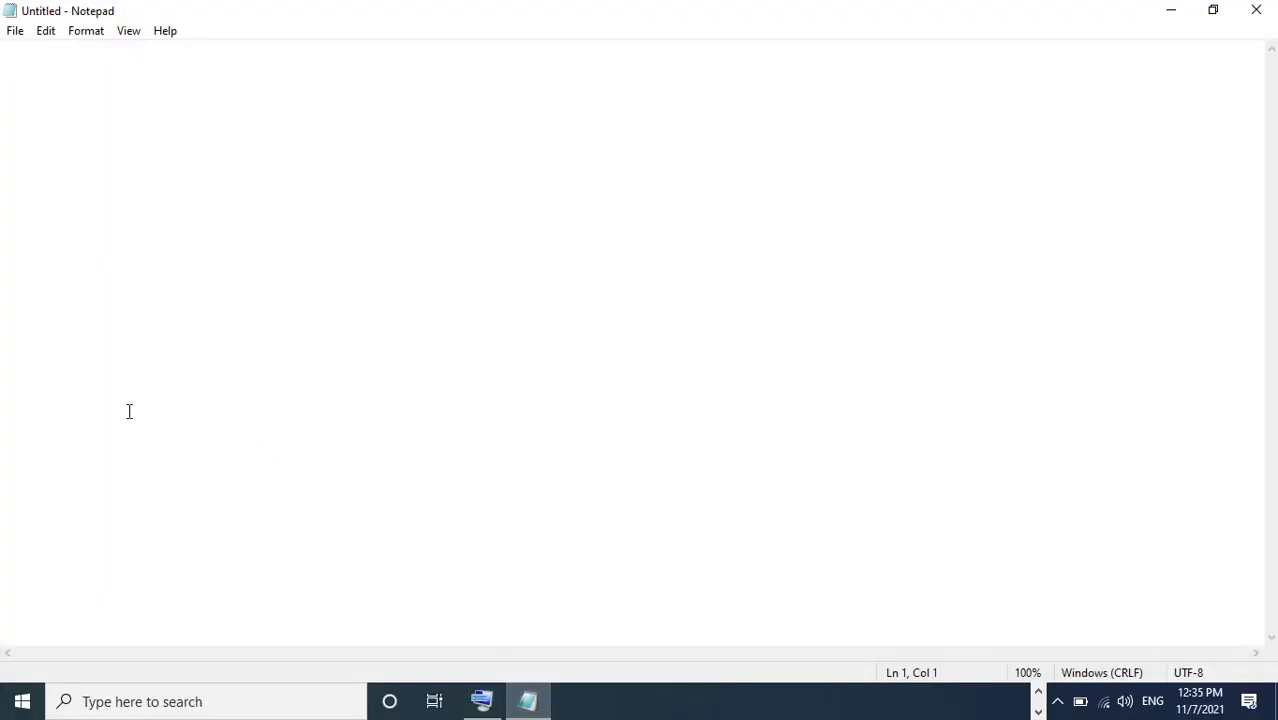
Fill Notepad's text area with nine short lines of random letters, and highlight "Body text area" in the Word document's parts list.
{"action": "type", "text": "sdf sf asdf asdfd asd fas f asd fd"}
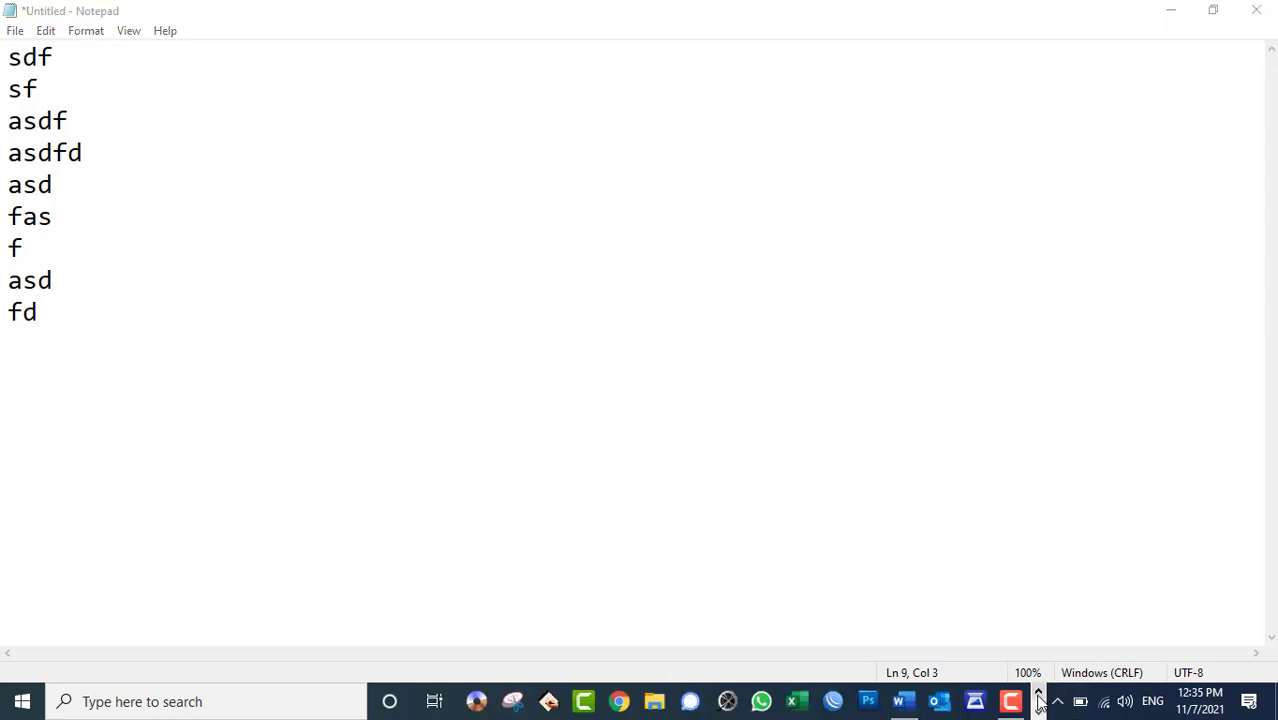
{"action": "left_click", "coordinate": [903, 703]}
{"action": "double_click", "coordinate": [930, 20]}
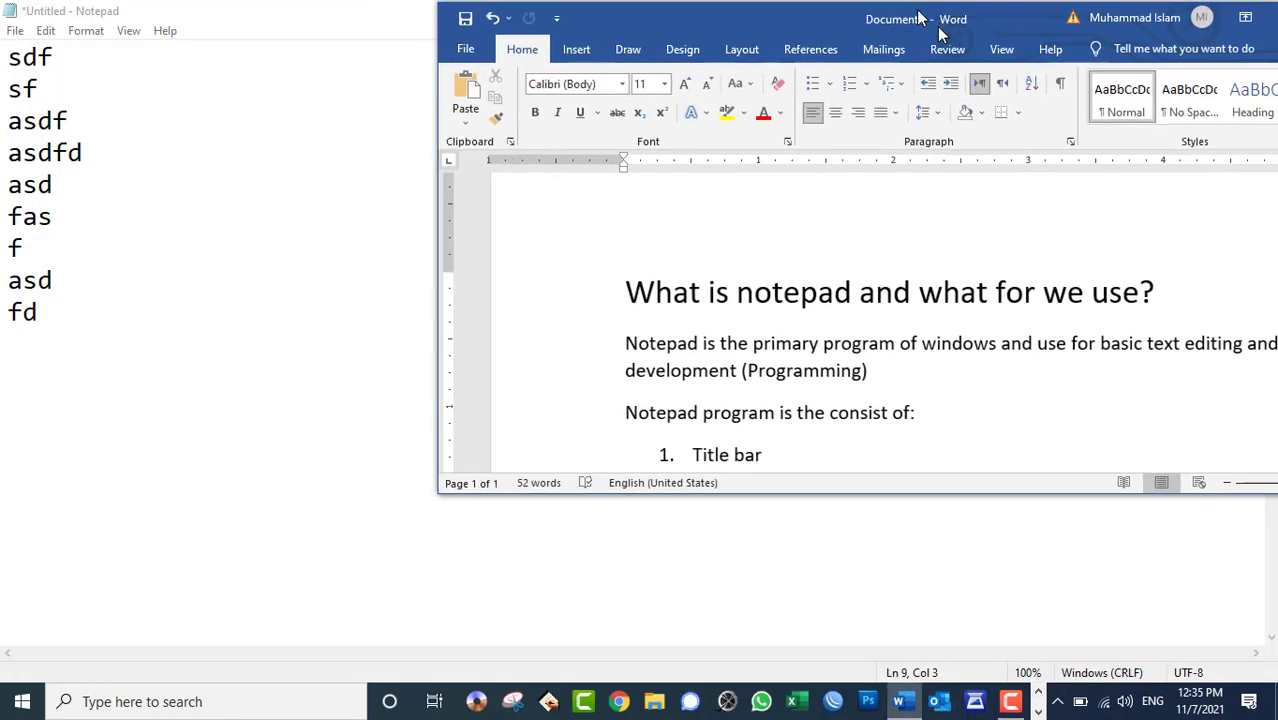
{"action": "scroll", "coordinate": [614, 358], "scroll_direction": "down", "scroll_amount": 3}
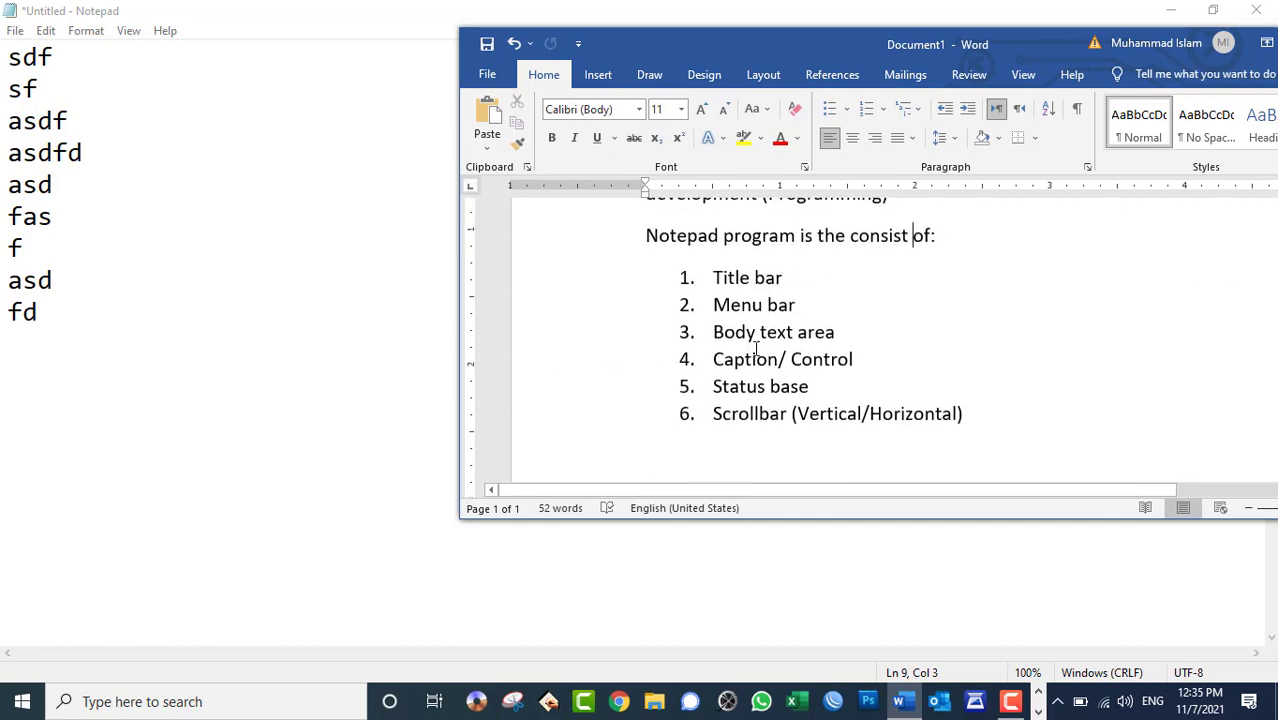
{"action": "left_click_drag", "start_coordinate": [712, 333], "coordinate": [855, 340]}
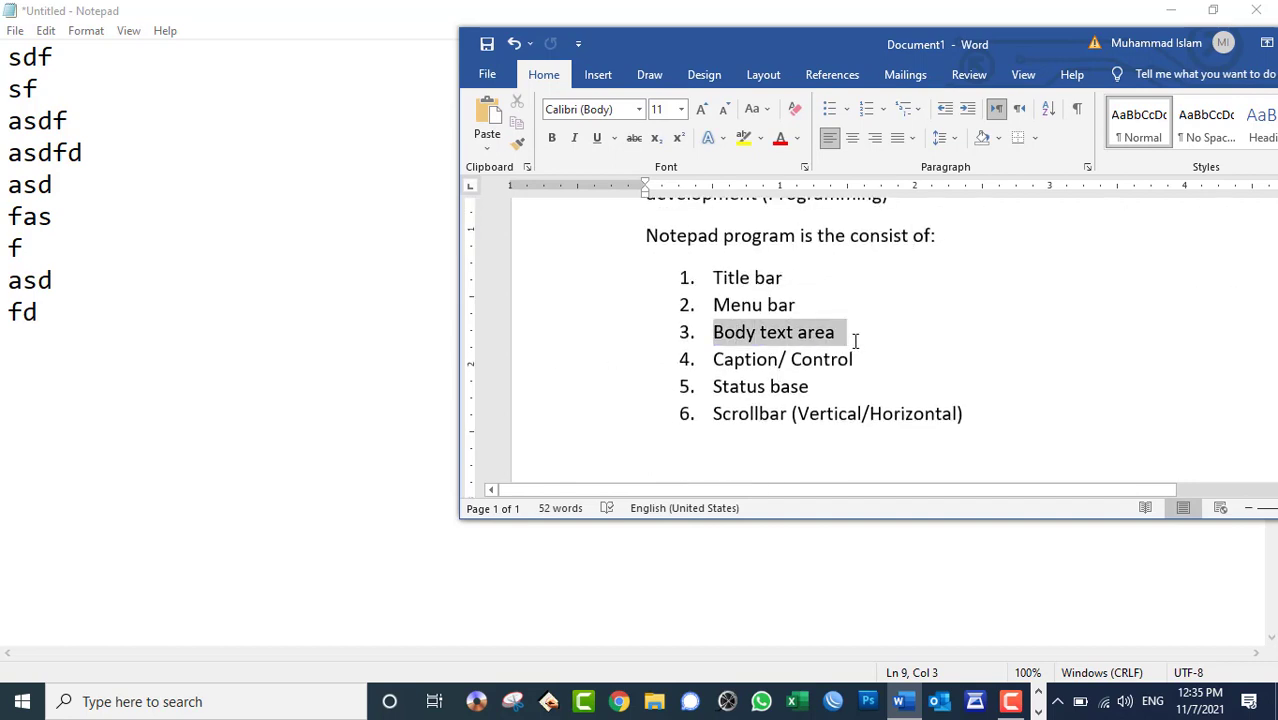
{"action": "left_click", "coordinate": [807, 359]}
{"action": "left_click", "coordinate": [228, 430]}
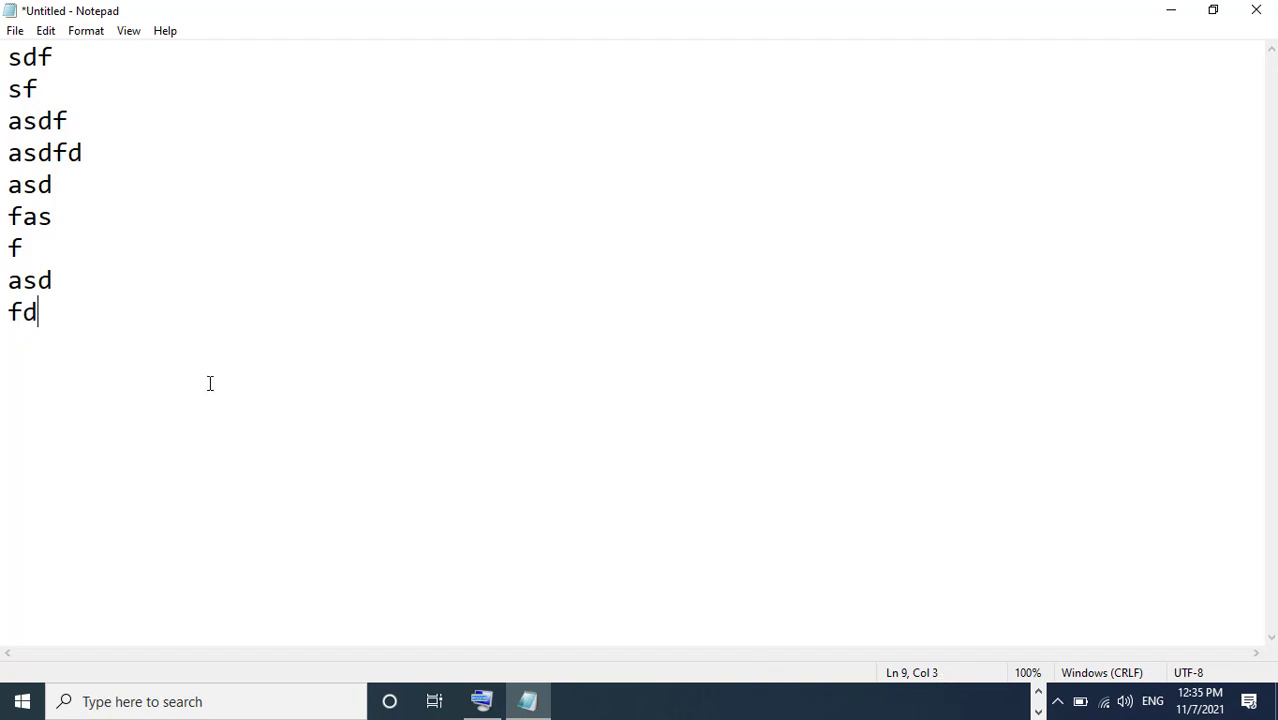
Insert many more random lines and one very long line of w characters into the note, and try the vertical and horizontal scrollbars.
{"action": "left_click", "coordinate": [79, 50]}
{"action": "left_click", "coordinate": [88, 150]}
{"action": "type", "text": "sdf"}
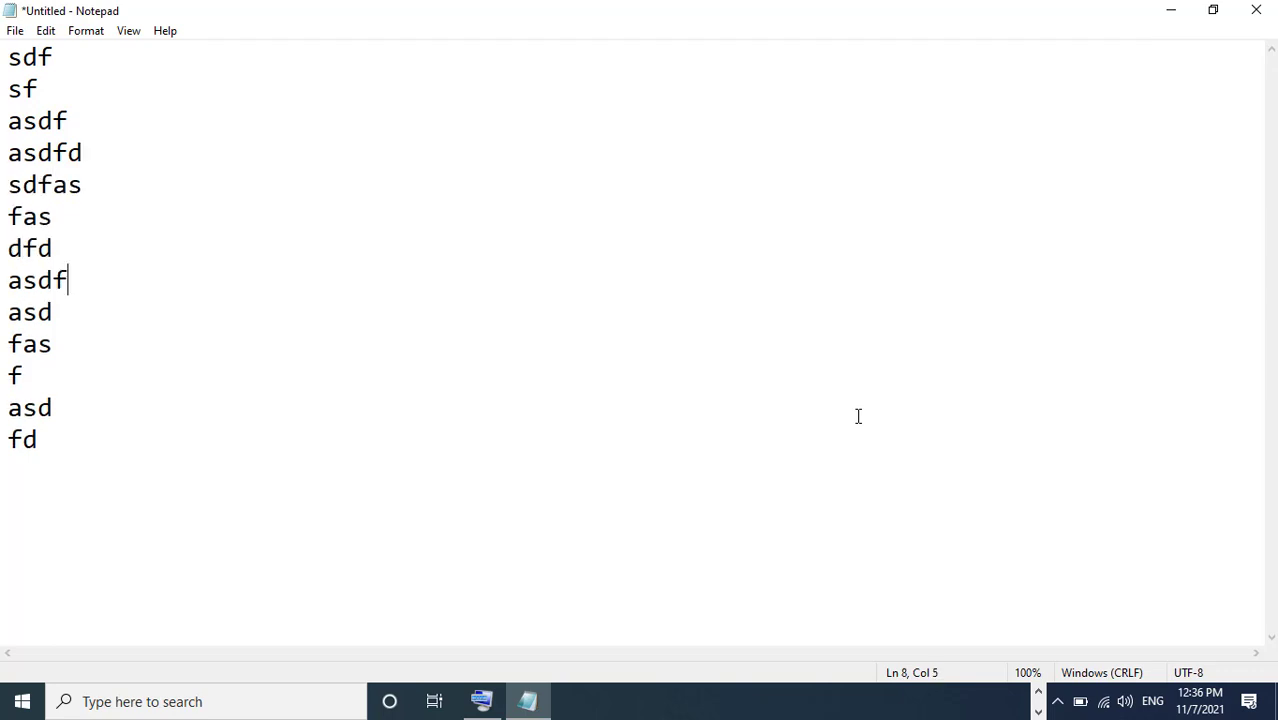
{"action": "type", "text": "as fas dfd asdf asd fdas df sad fas df asdf sa fd asdf sad fasd fasdfasdfsadfasfdasdf"}
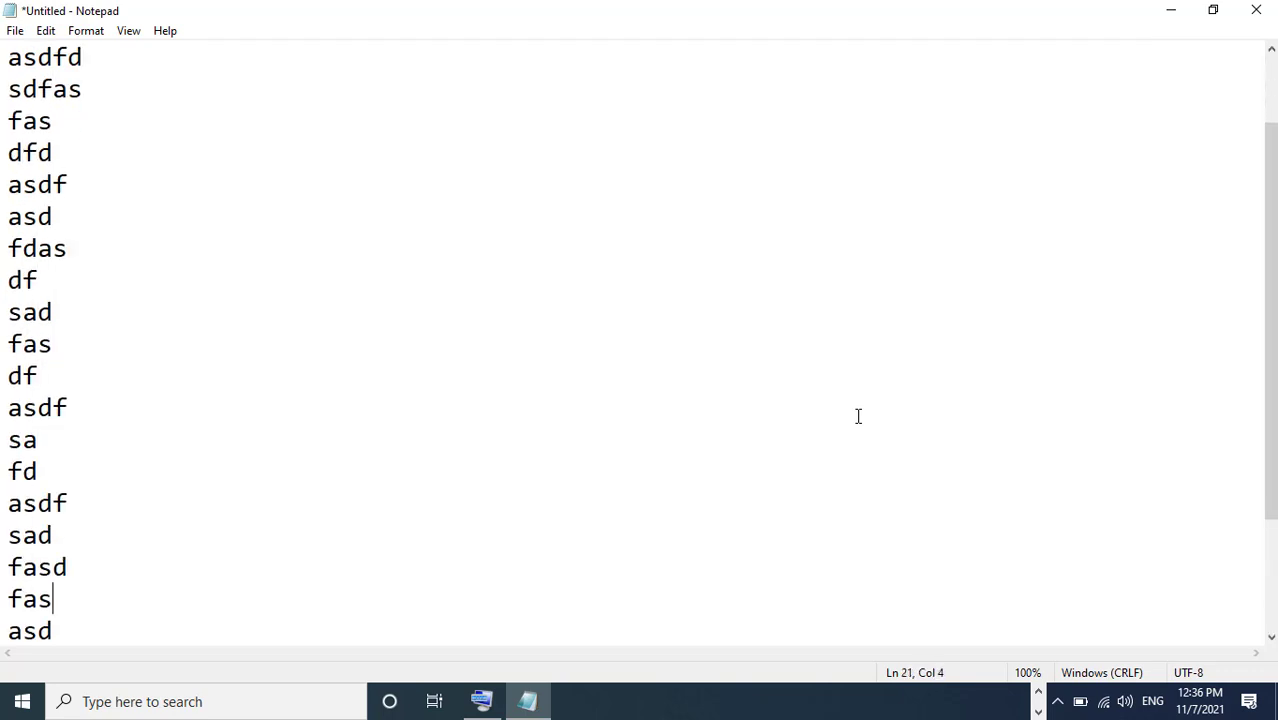
{"action": "type", "text": "asdfsd"}
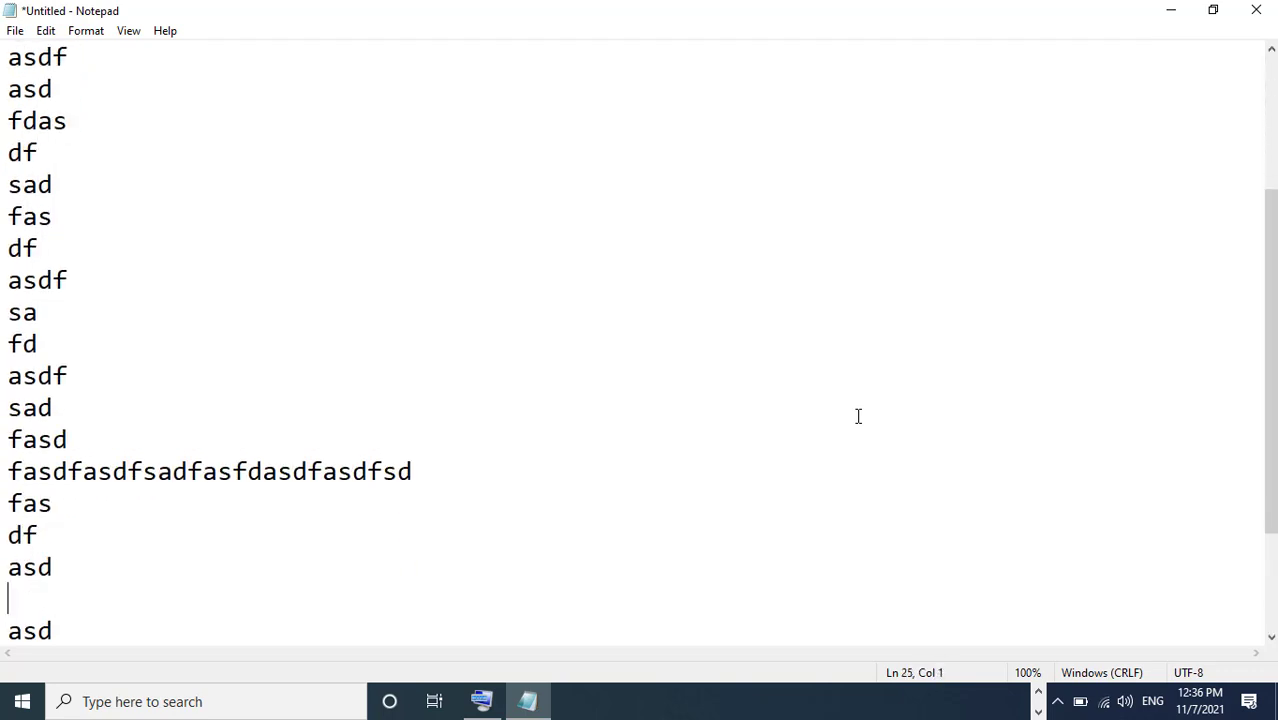
{"action": "type", "text": " fas df asd  wwwwwwwwwwwwwwwwwwwwwwwwwwwwwwwwwww"}
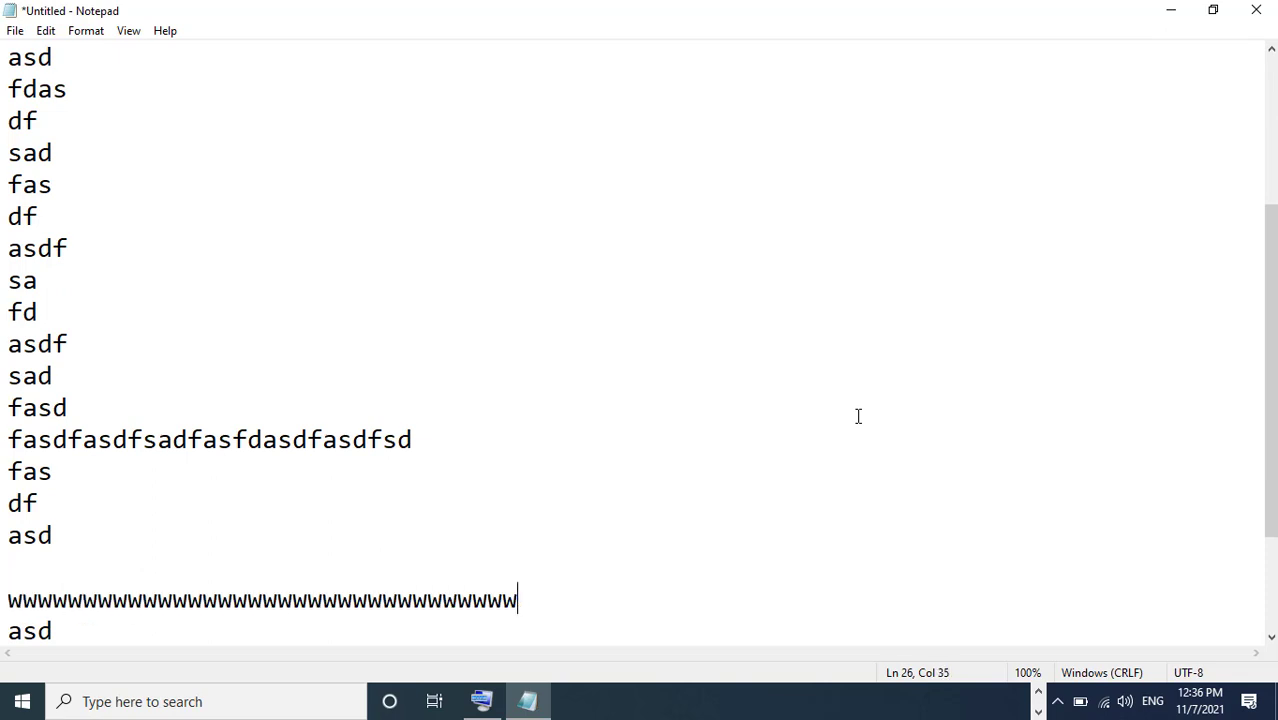
{"action": "type", "text": "wwwwwwwwwwwwwwwwwwwwwwwwwwwwwwwwwwwwwwwwwwwwwwwwwwwwwwwwwwwwwwwwwwwwwwwwwwwwwwwwwwwwwwwwwwwwwwwww"}
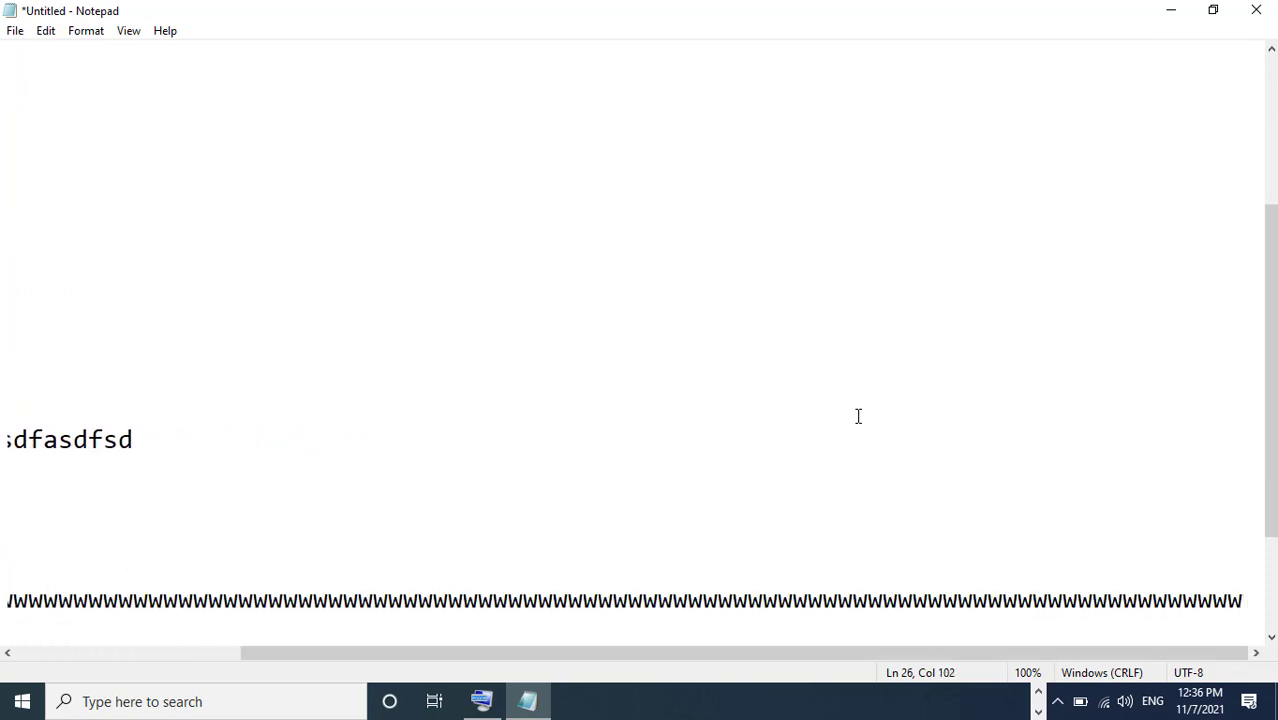
{"action": "left_click_drag", "start_coordinate": [765, 655], "coordinate": [1106, 412]}
{"action": "left_click_drag", "start_coordinate": [1270, 400], "coordinate": [1271, 205]}
{"action": "left_click_drag", "start_coordinate": [426, 655], "coordinate": [648, 489]}
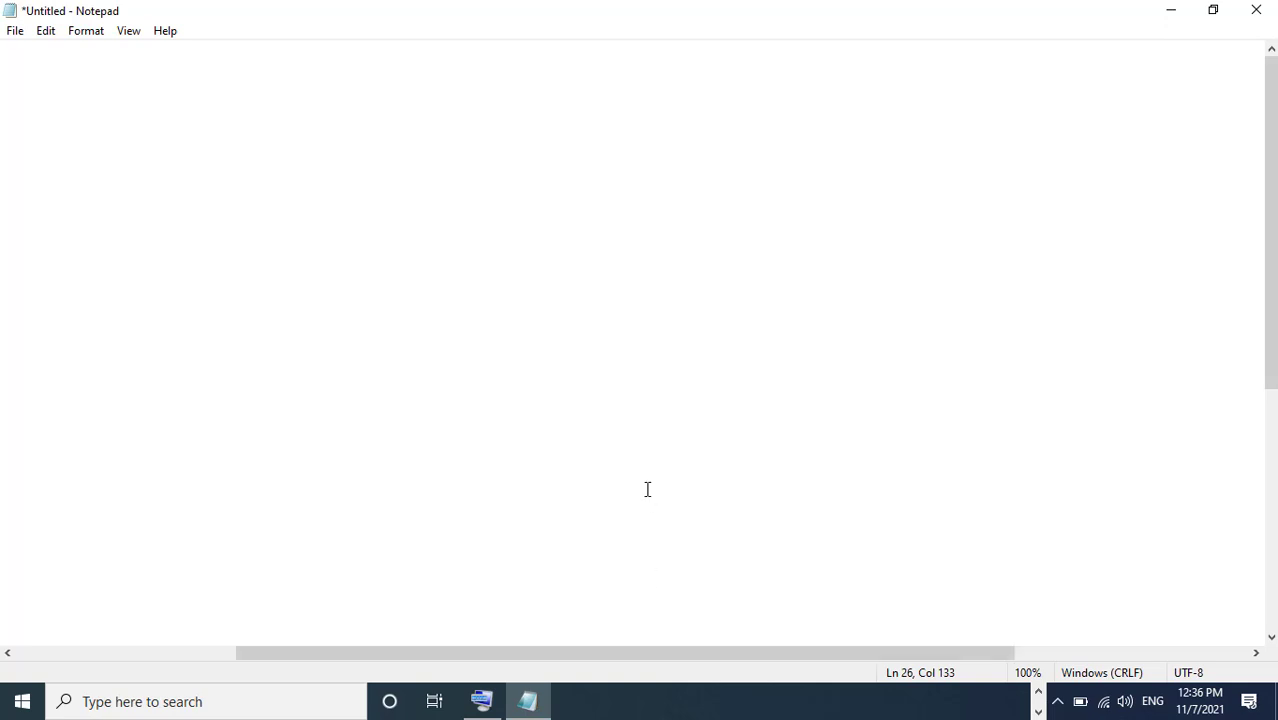
Close Notepad without saving the text, and move and minimise the Word document to reveal the desktop.
{"action": "left_click", "coordinate": [1256, 10]}
{"action": "left_click", "coordinate": [654, 353]}
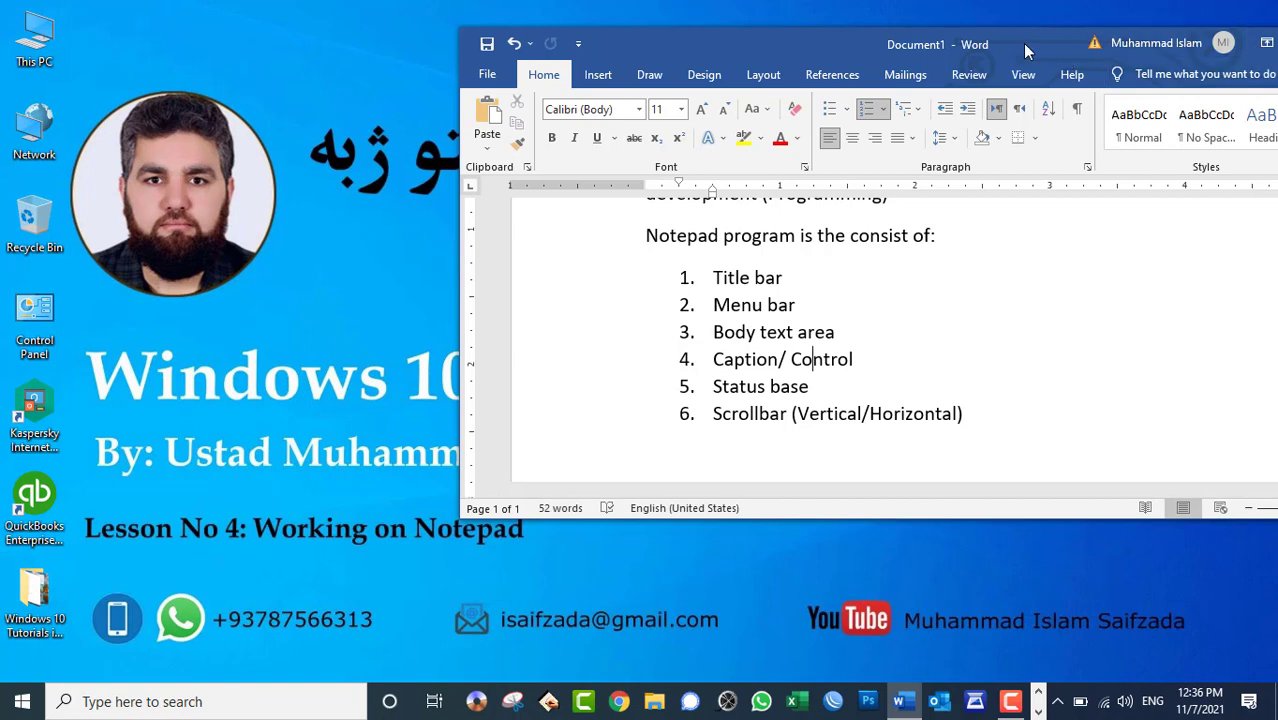
{"action": "left_click_drag", "start_coordinate": [1030, 52], "coordinate": [810, 24]}
{"action": "left_click", "coordinate": [1085, 15]}
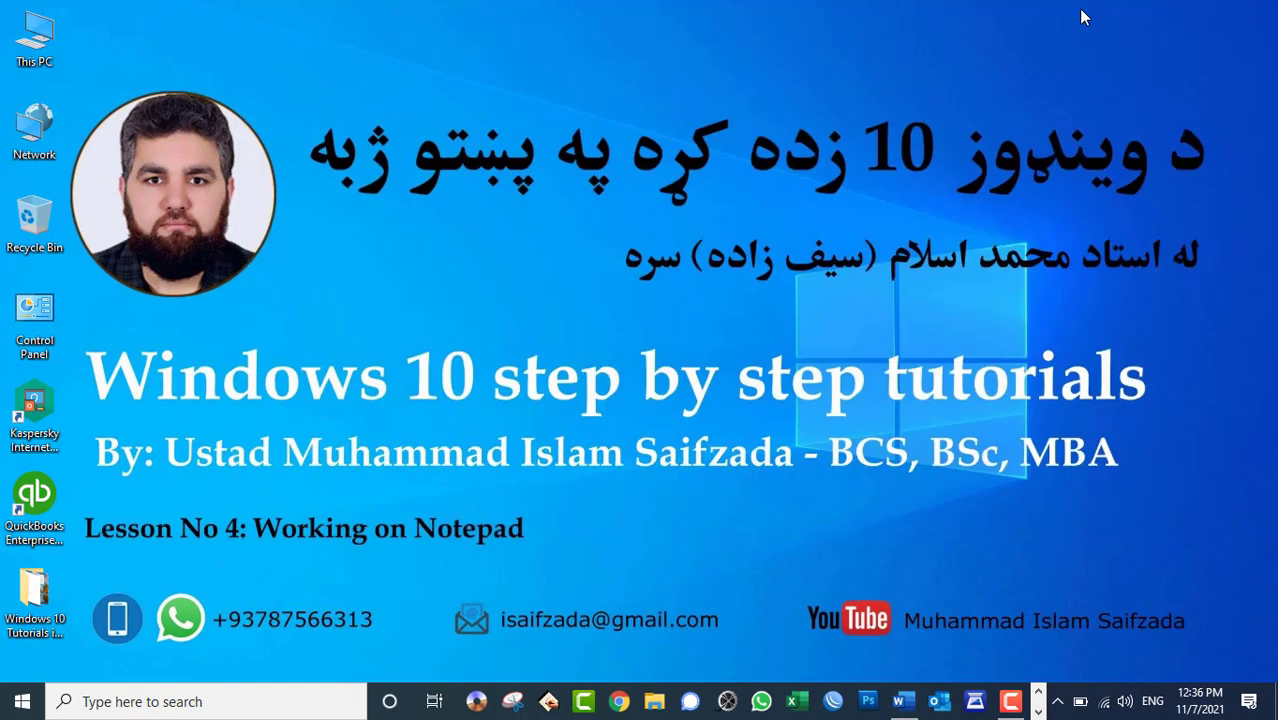
{"action": "left_click", "coordinate": [22, 701]}
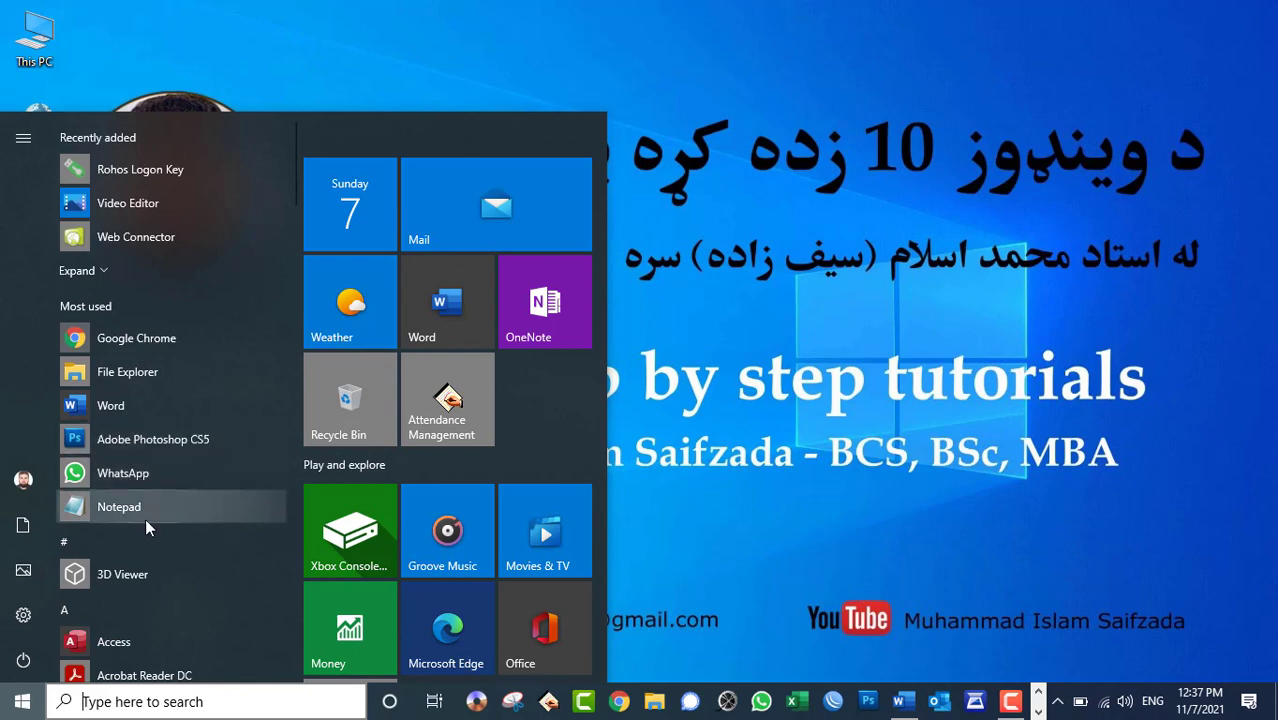
{"action": "left_click", "coordinate": [1035, 197]}
{"action": "key", "text": "super+r"}
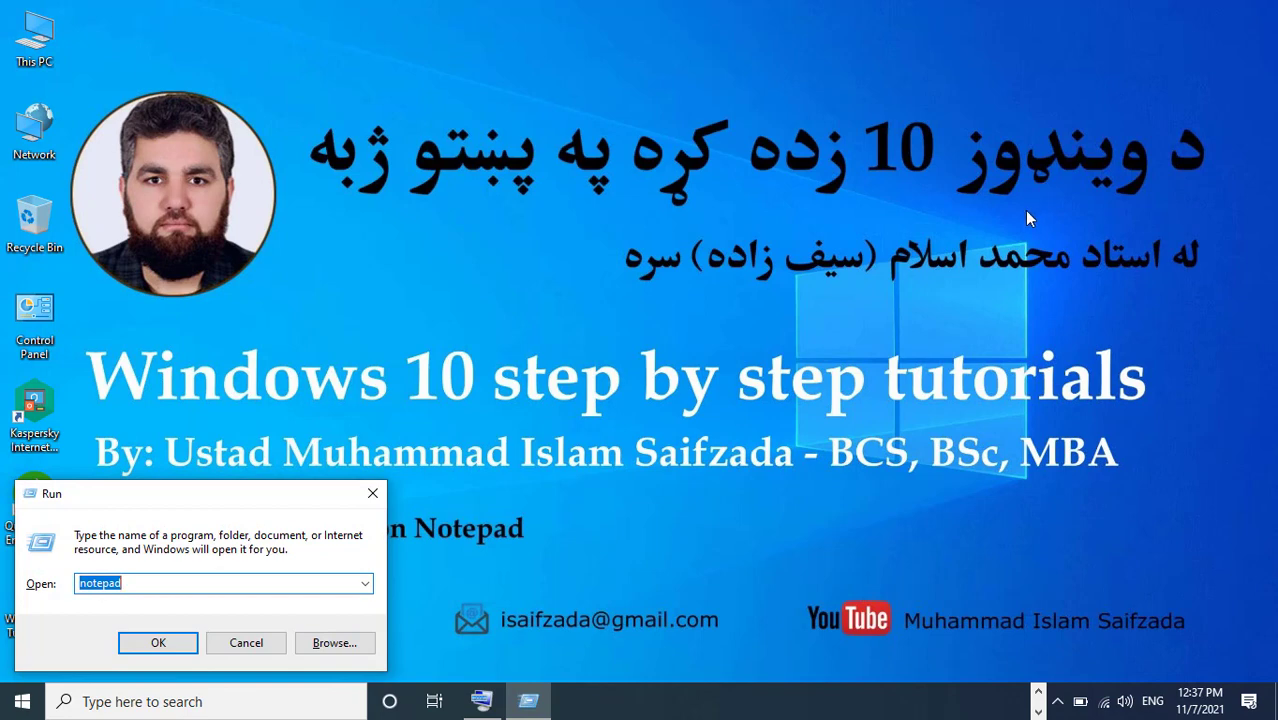
{"action": "left_click", "coordinate": [1029, 218]}
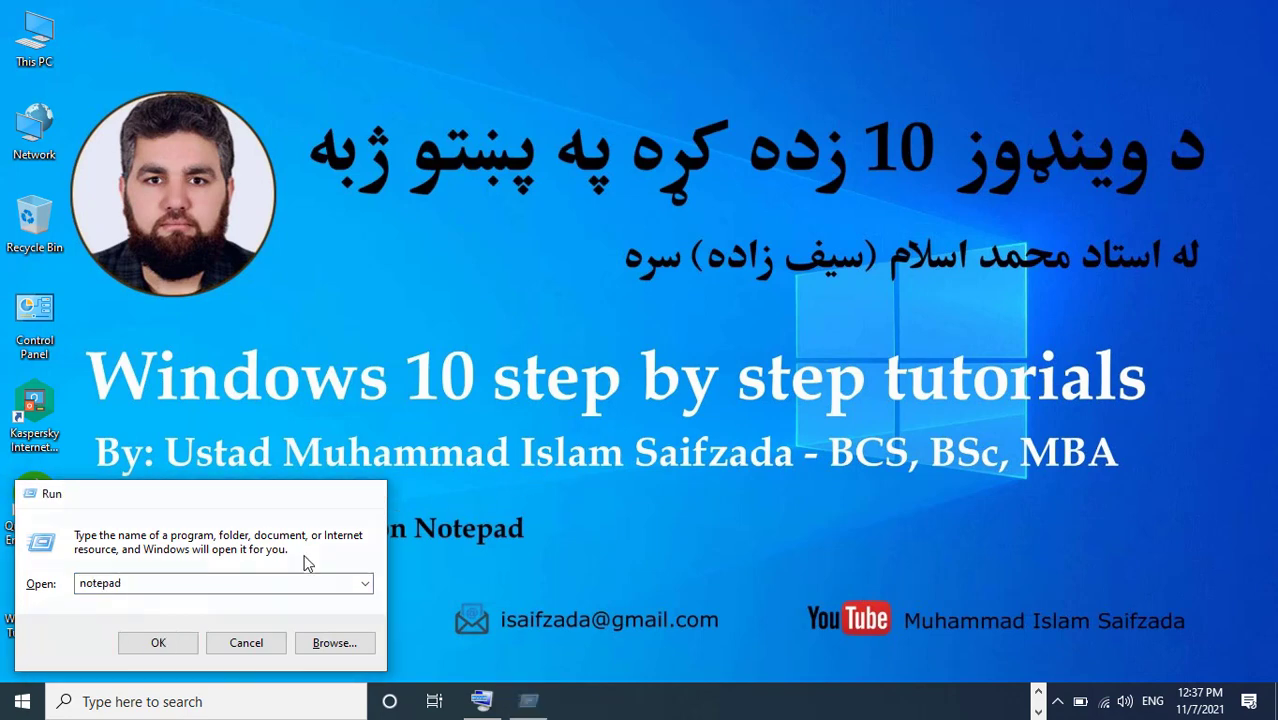
{"action": "left_click", "coordinate": [246, 642]}
Search Windows for "notepad" and launch the Notepad app from the results.
{"action": "left_click", "coordinate": [204, 702]}
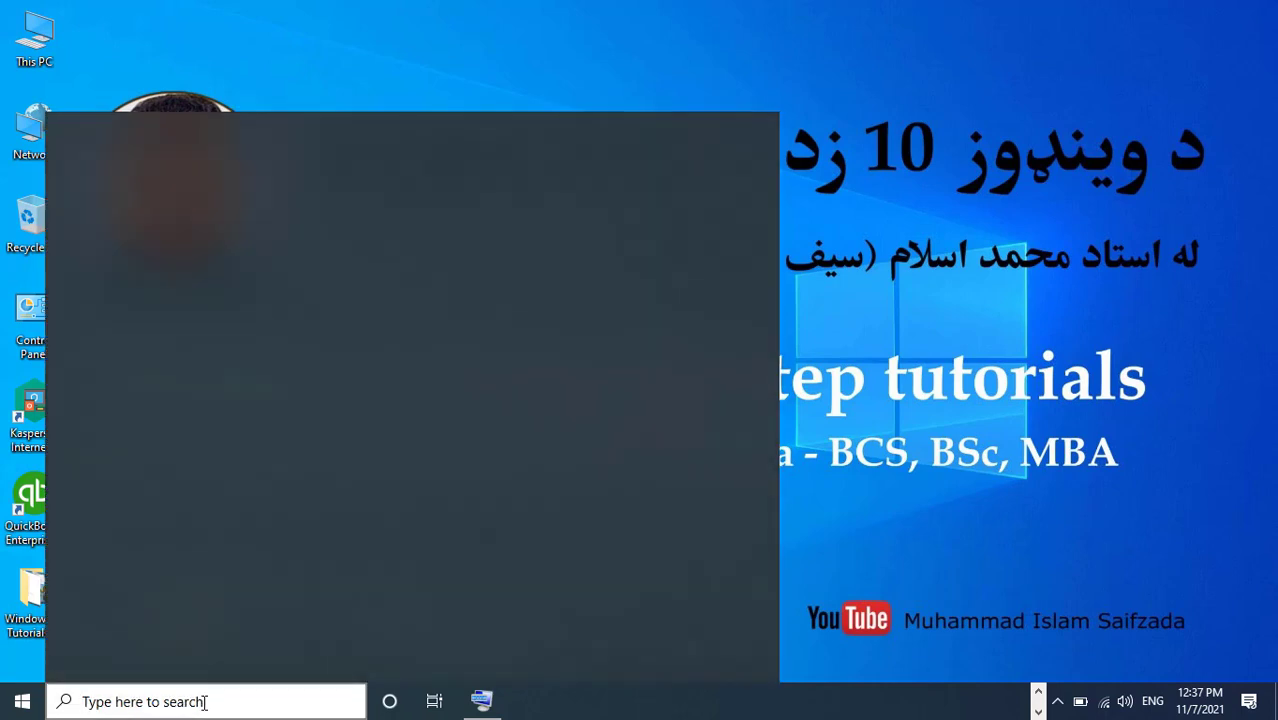
{"action": "type", "text": "notepad"}
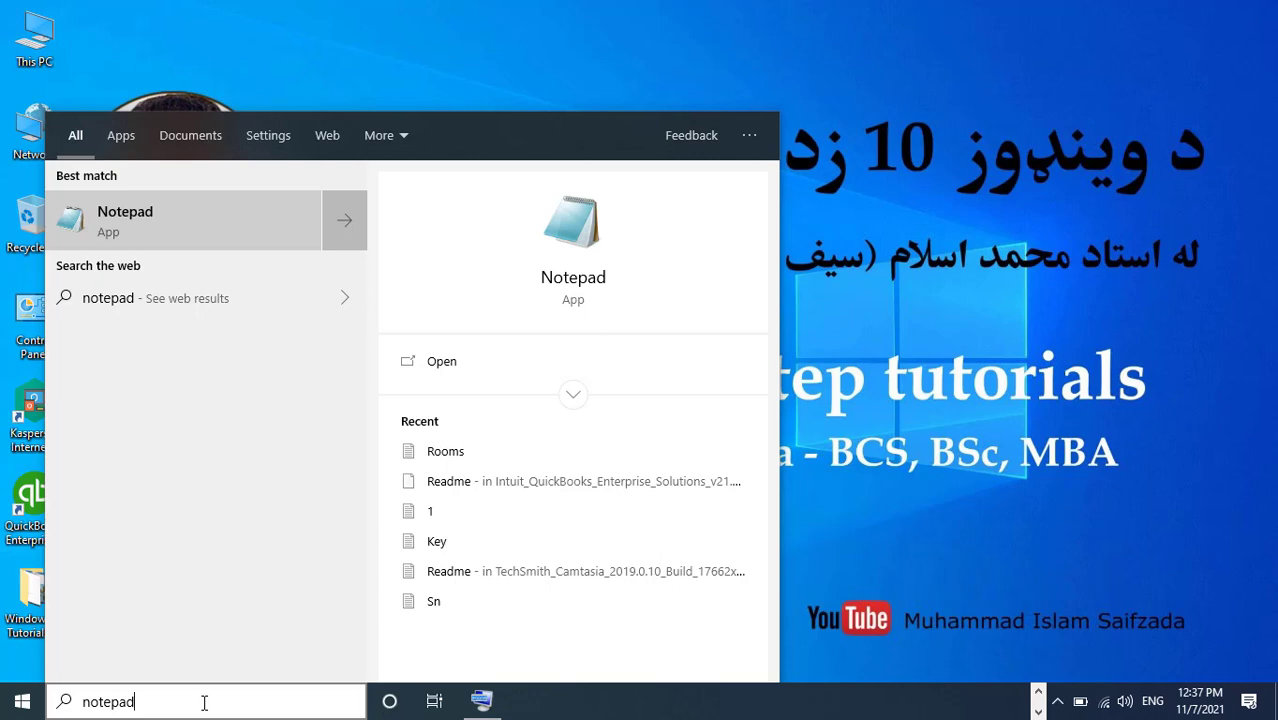
{"action": "left_click", "coordinate": [193, 203]}
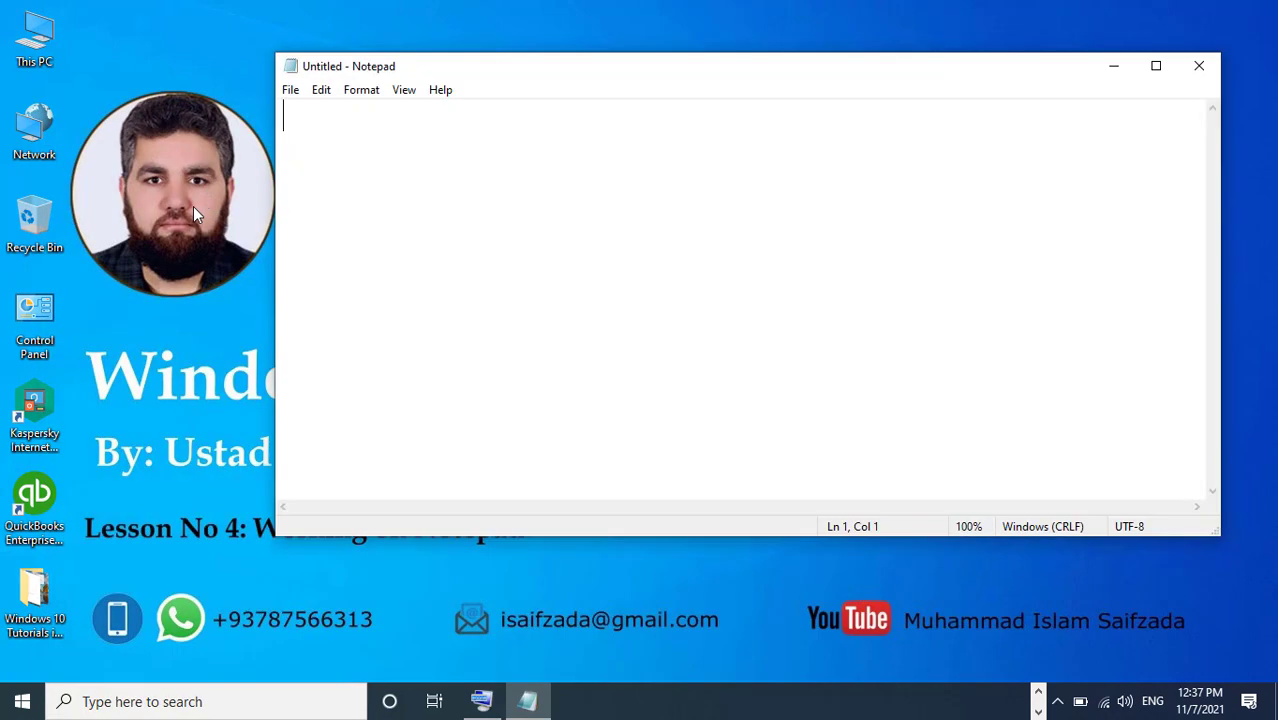
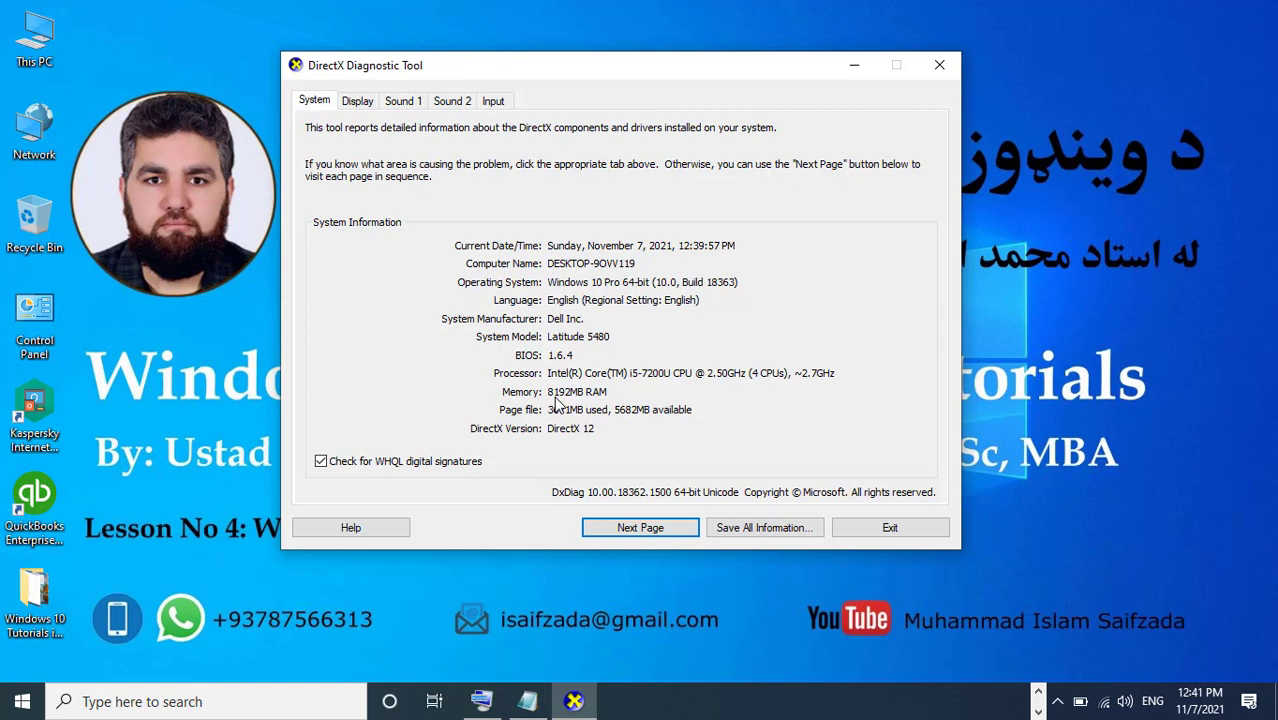
Examine the display device details in the DirectX Diagnostic Tool, including the memory and display mode, and close the tool.
{"action": "left_click", "coordinate": [371, 104]}
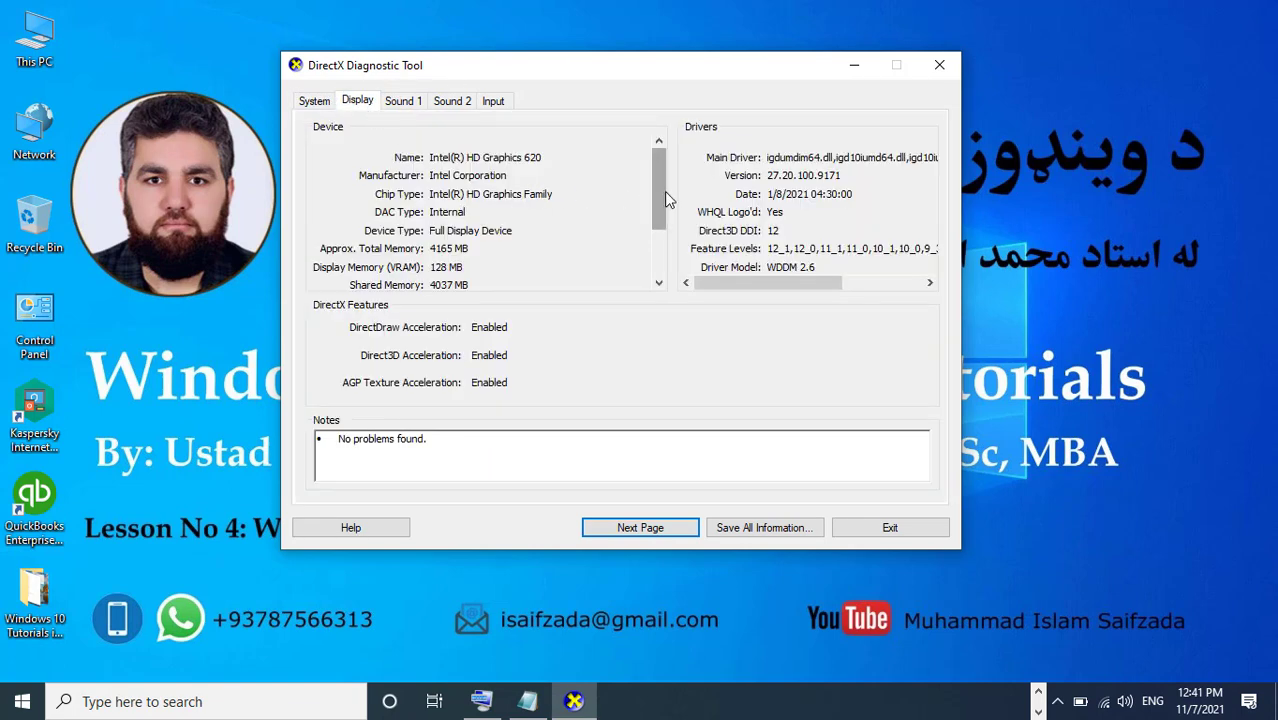
{"action": "scroll", "coordinate": [664, 191], "scroll_direction": "down", "scroll_amount": 3}
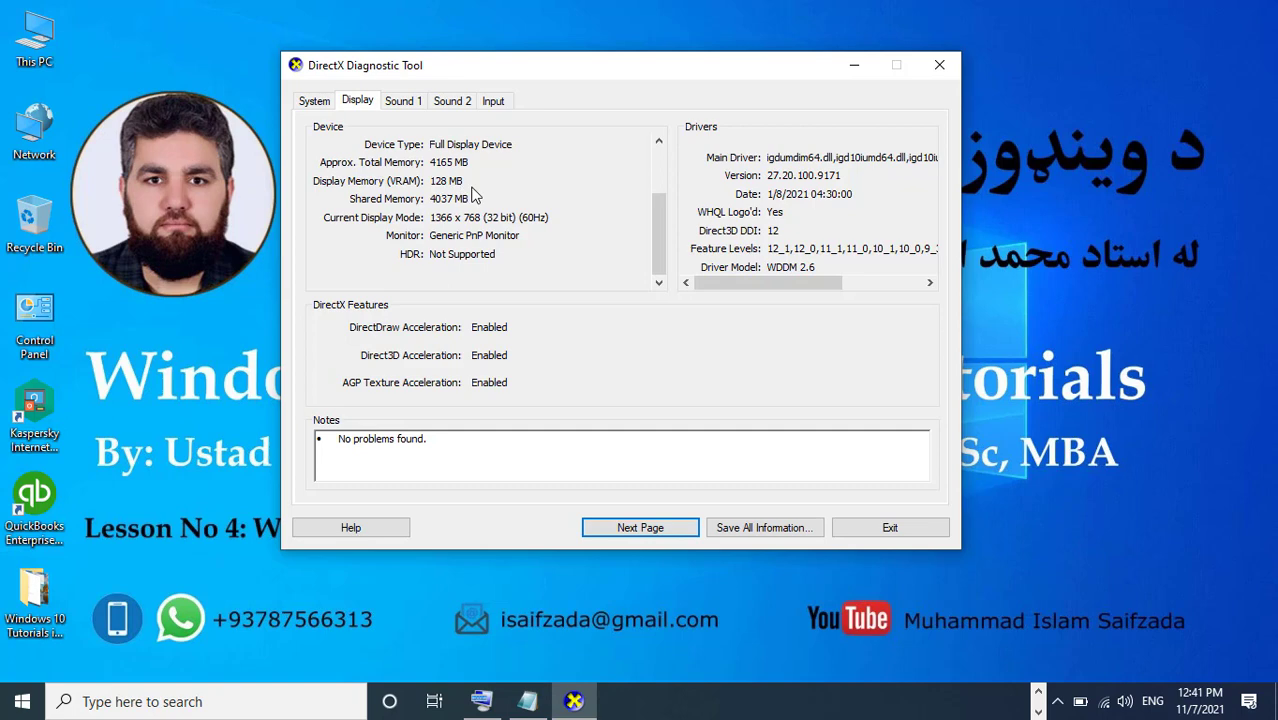
{"action": "left_click", "coordinate": [938, 66]}
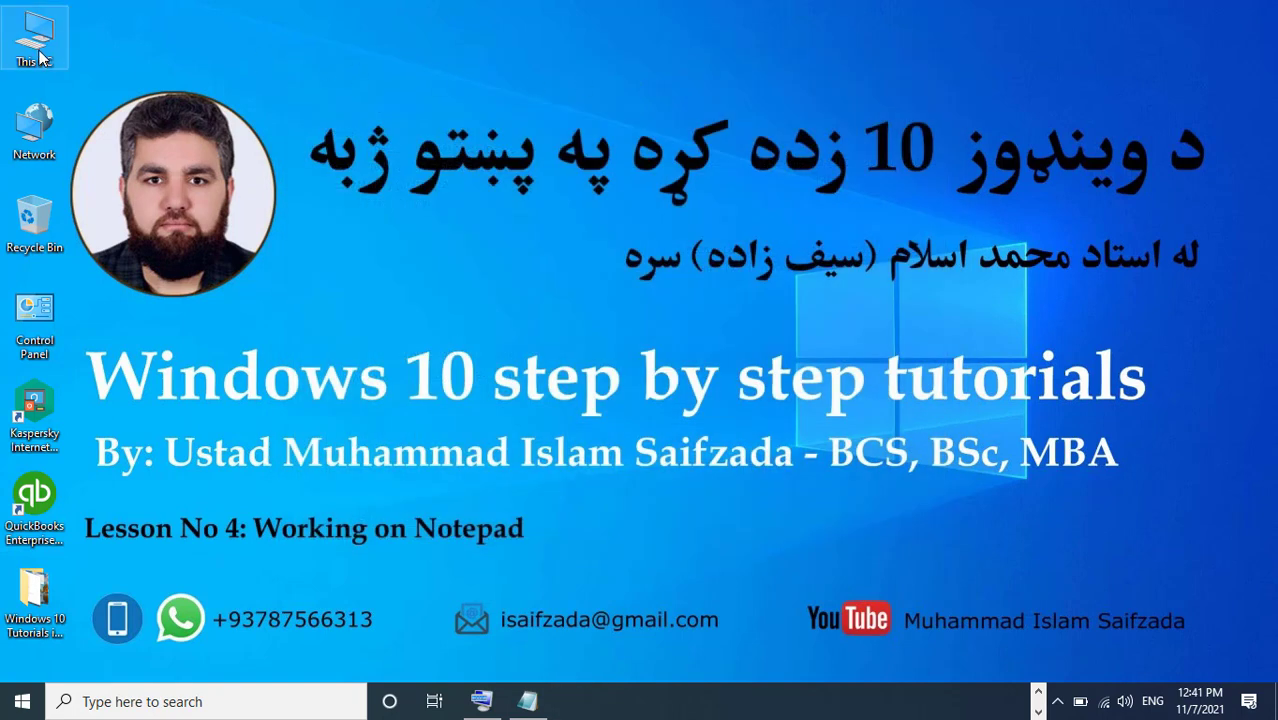
View the system properties of This PC, close the window, and refresh the desktop.
{"action": "right_click", "coordinate": [40, 57]}
{"action": "left_click", "coordinate": [100, 345]}
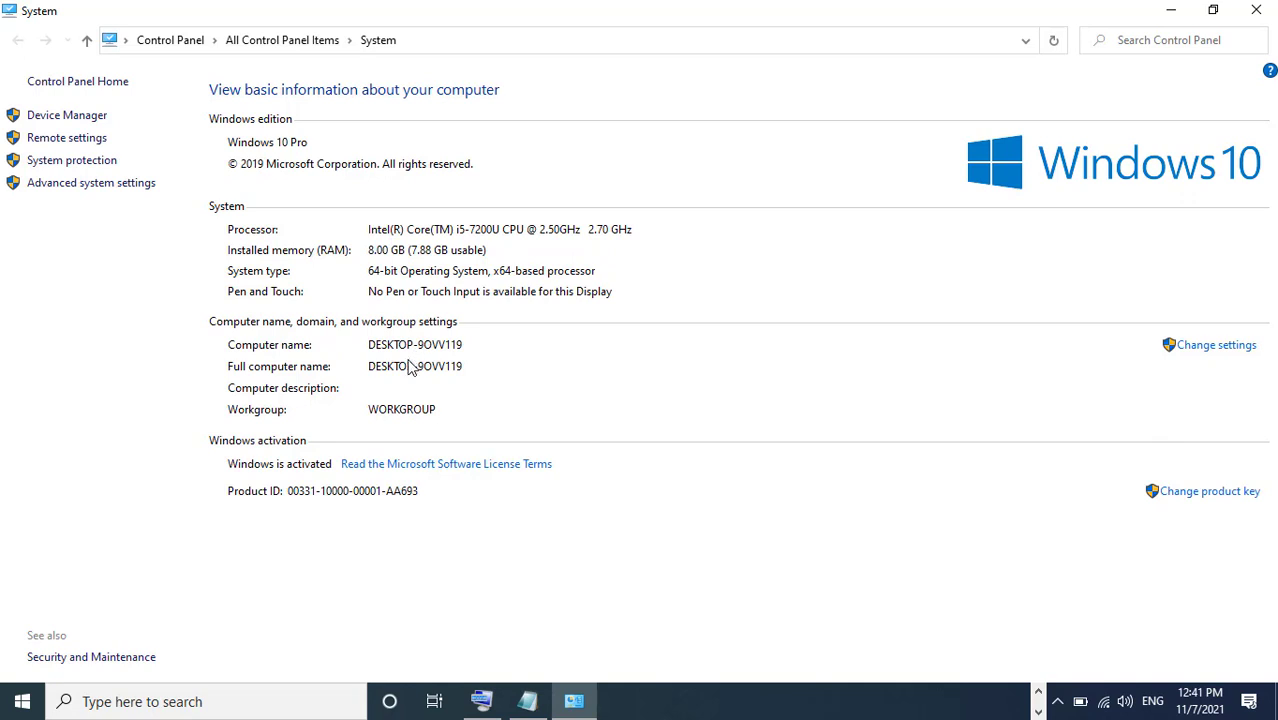
{"action": "left_click", "coordinate": [1260, 8]}
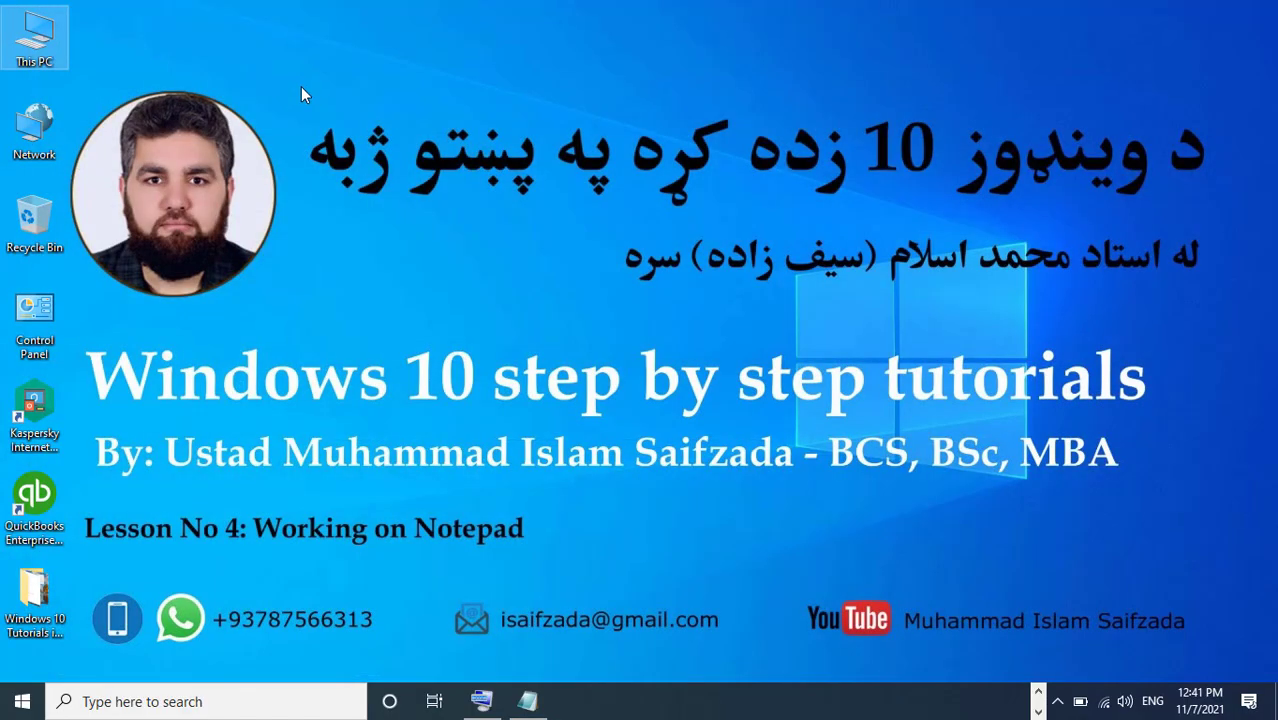
{"action": "right_click", "coordinate": [302, 88]}
{"action": "left_click", "coordinate": [356, 144]}
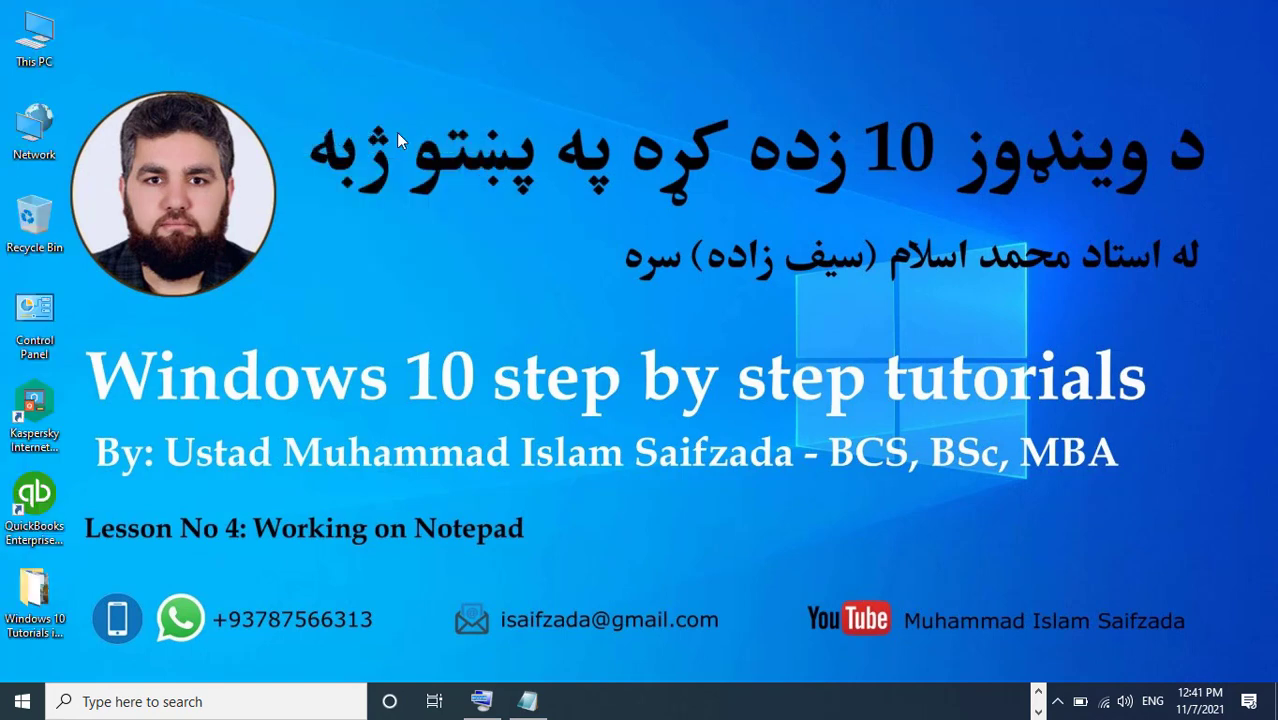
{"action": "right_click", "coordinate": [37, 44]}
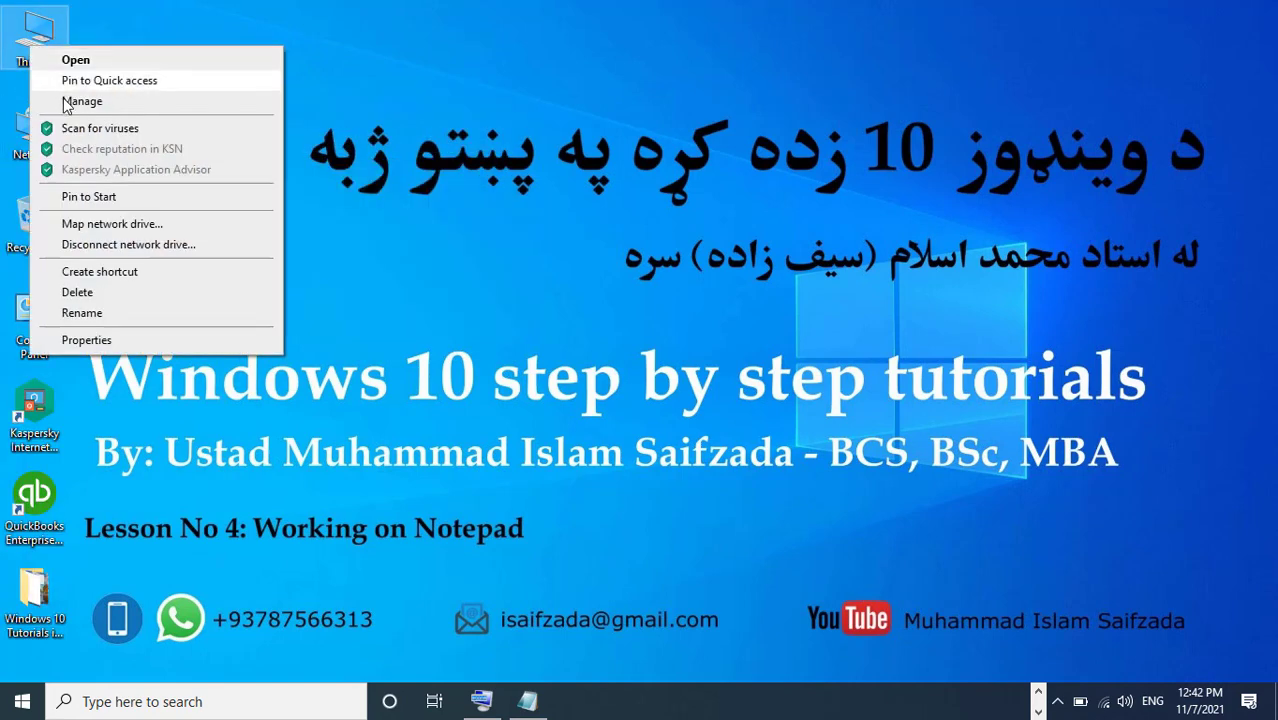
{"action": "left_click", "coordinate": [849, 83]}
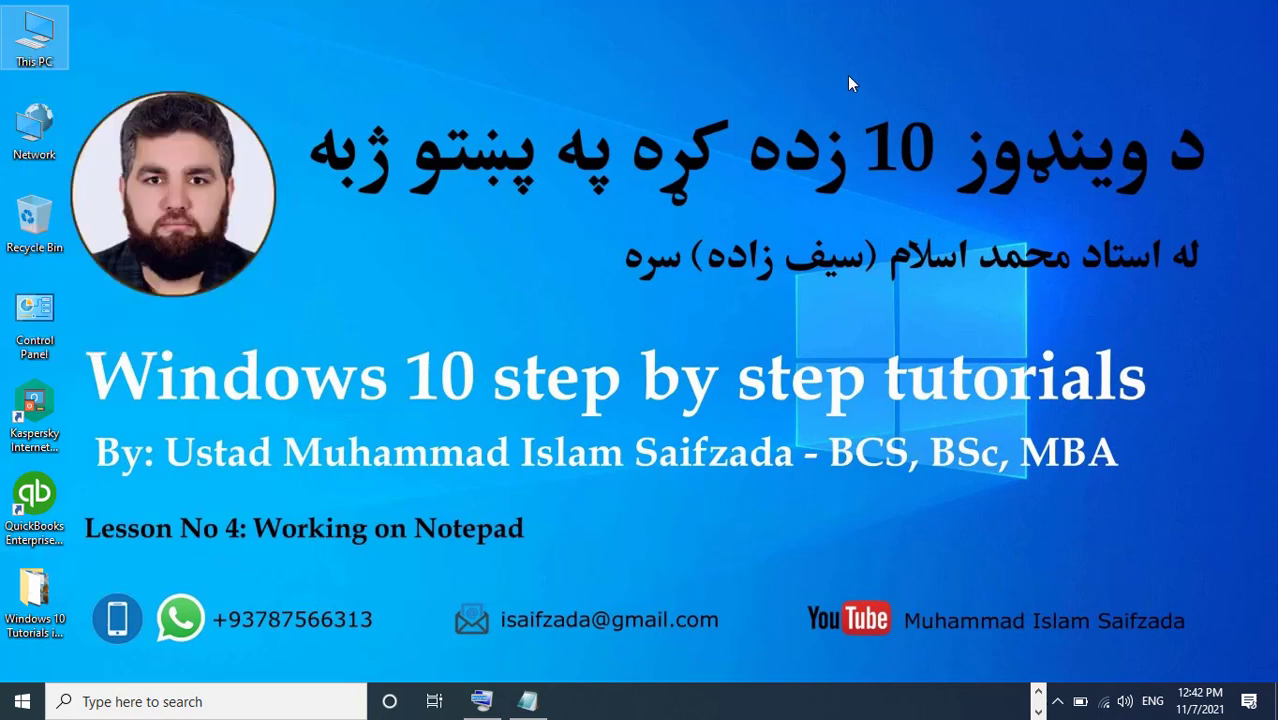
Switch back to the untitled Notepad window and close the On-Screen Keyboard.
{"action": "left_click", "coordinate": [527, 701]}
{"action": "left_click", "coordinate": [481, 706]}
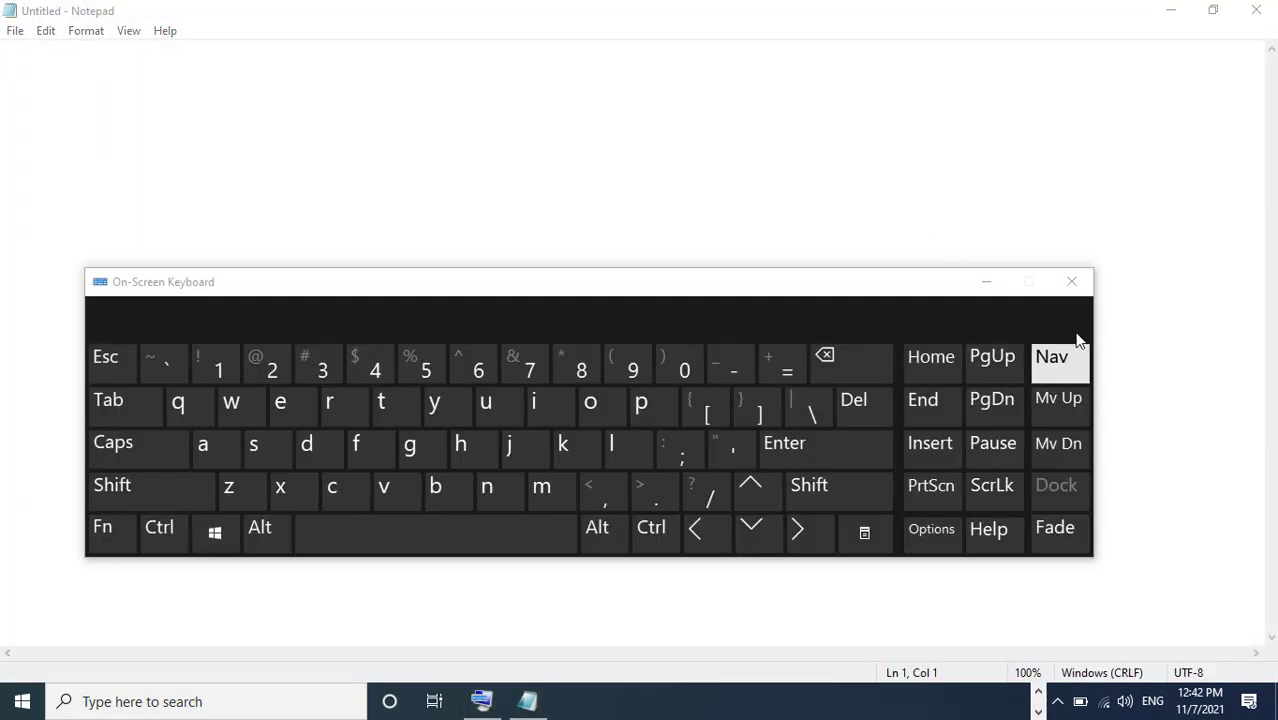
{"action": "left_click", "coordinate": [1072, 280]}
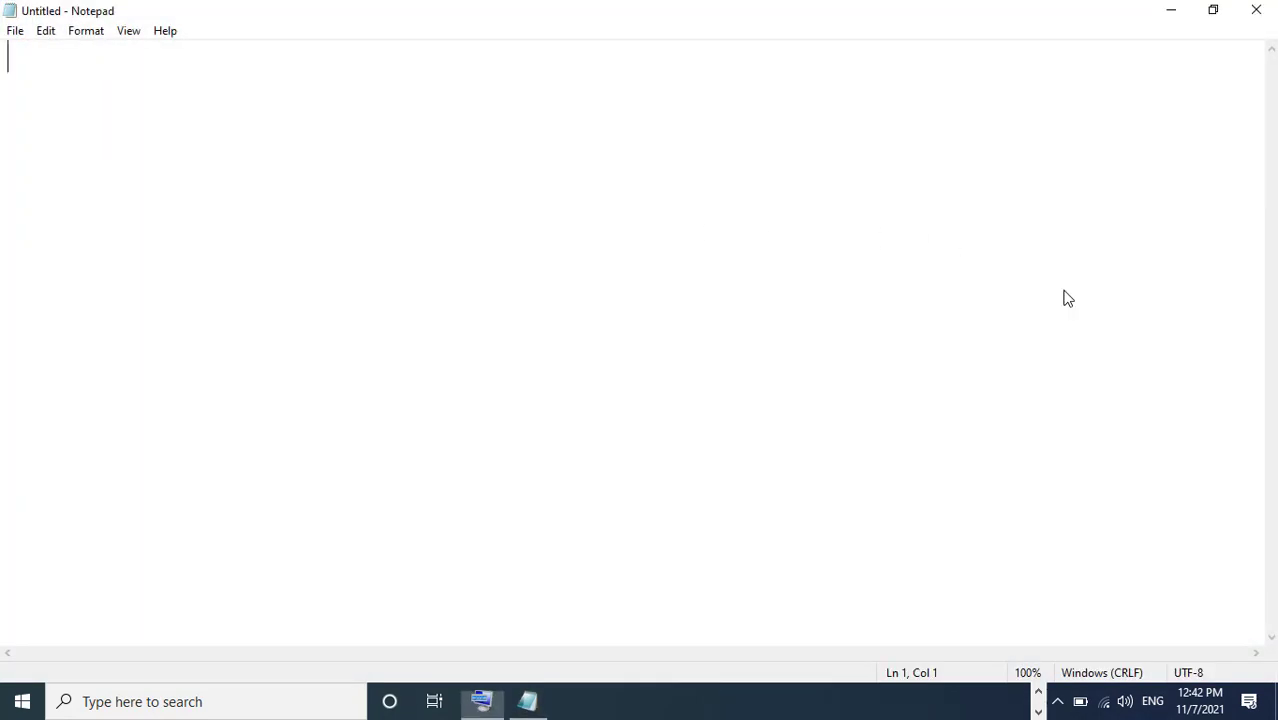
Enter the text "Welcome to afghanistan" in the empty Notepad document.
{"action": "left_click", "coordinate": [14, 33]}
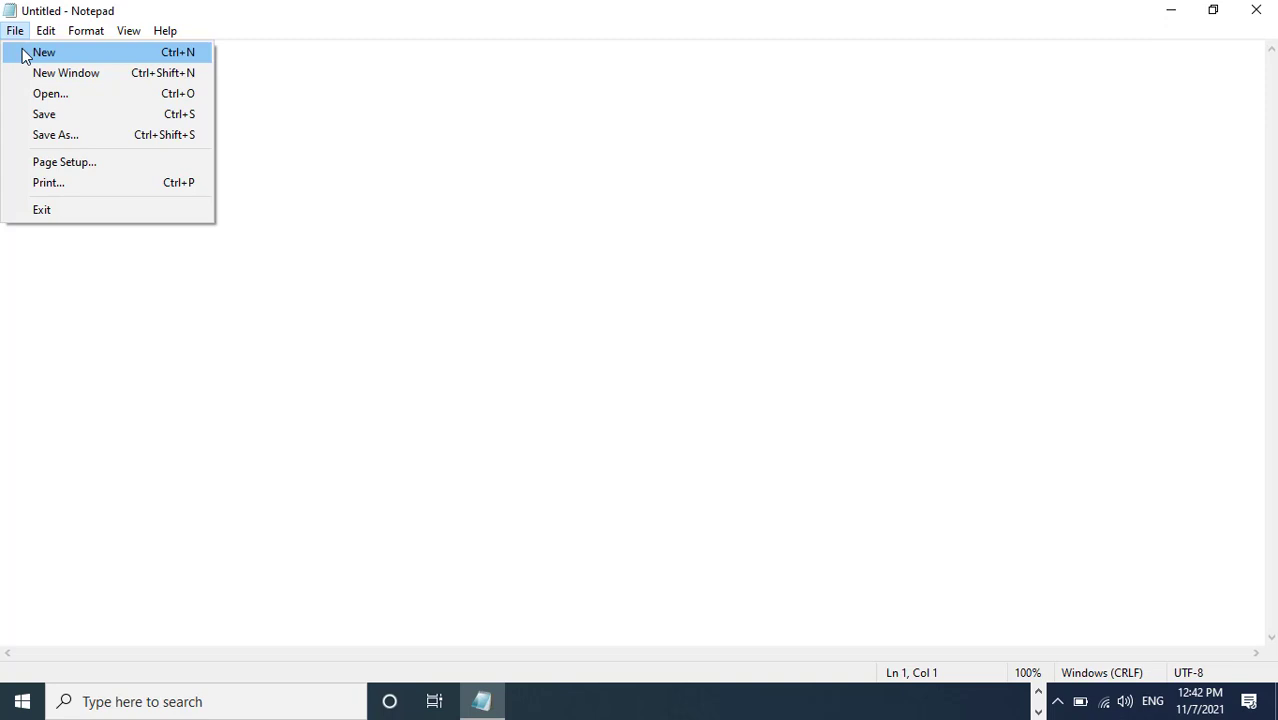
{"action": "left_click", "coordinate": [822, 274]}
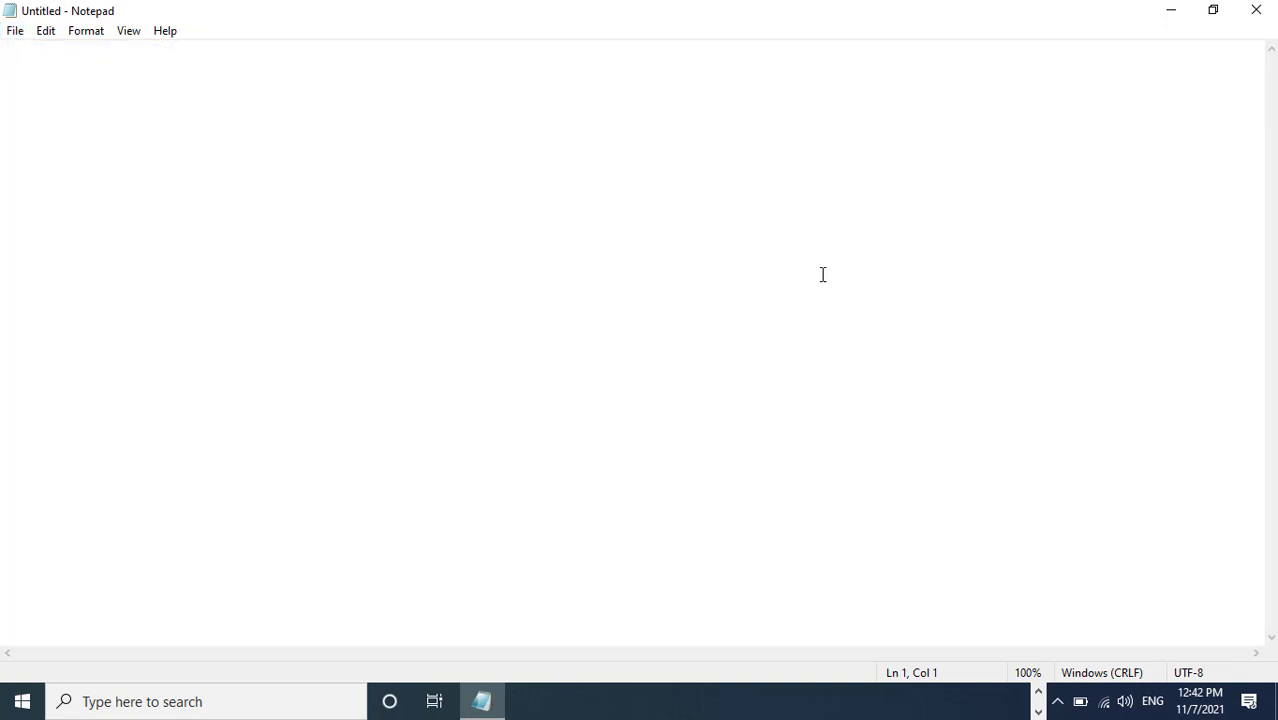
{"action": "type", "text": "Wel"}
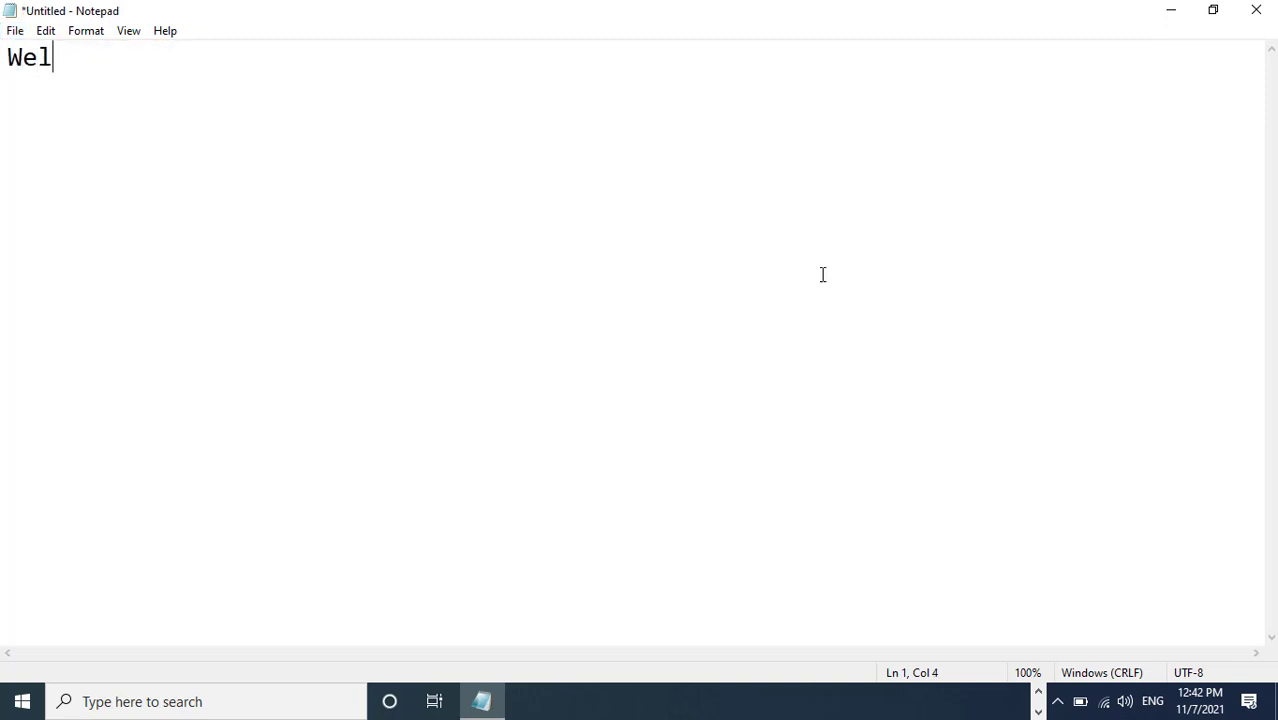
{"action": "type", "text": "come to afghanista"}
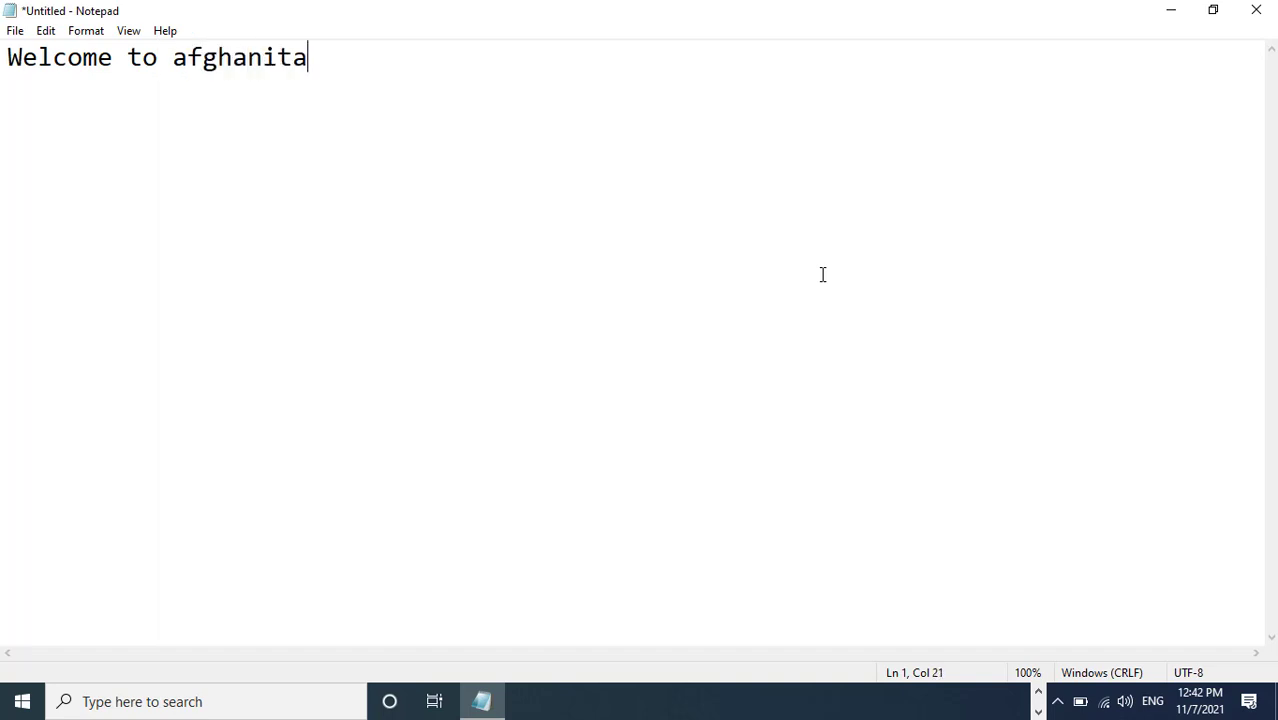
{"action": "key", "text": "BackSpace"}
{"action": "key", "text": "BackSpace"}
{"action": "type", "text": "stan"}
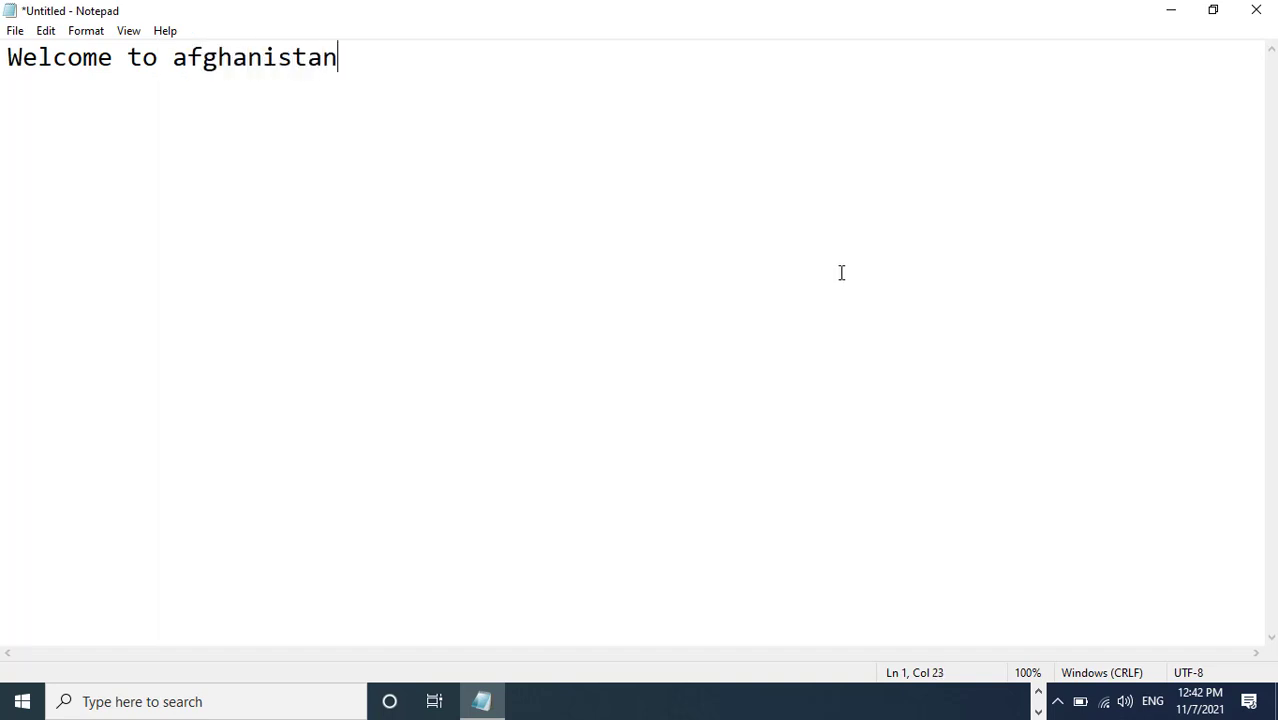
Select all of the note's text, delete it, and undo the deletion.
{"action": "left_click_drag", "start_coordinate": [451, 188], "coordinate": [2, 114]}
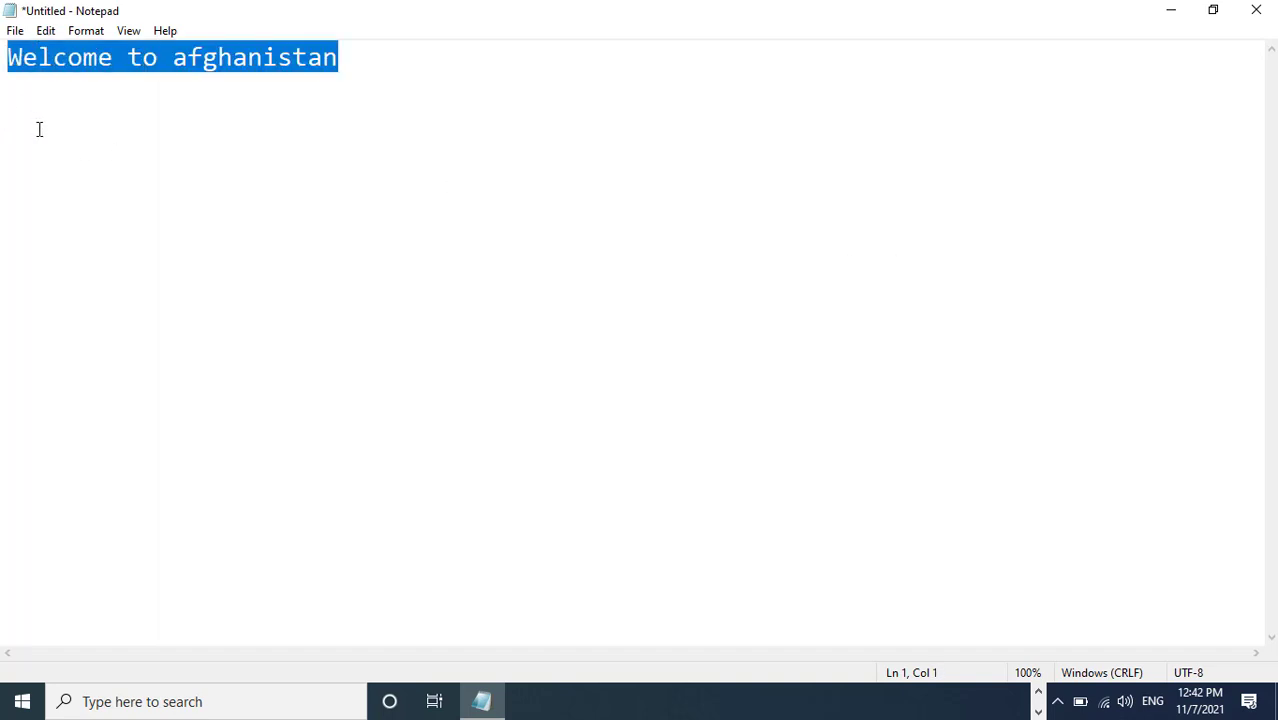
{"action": "left_click", "coordinate": [13, 35]}
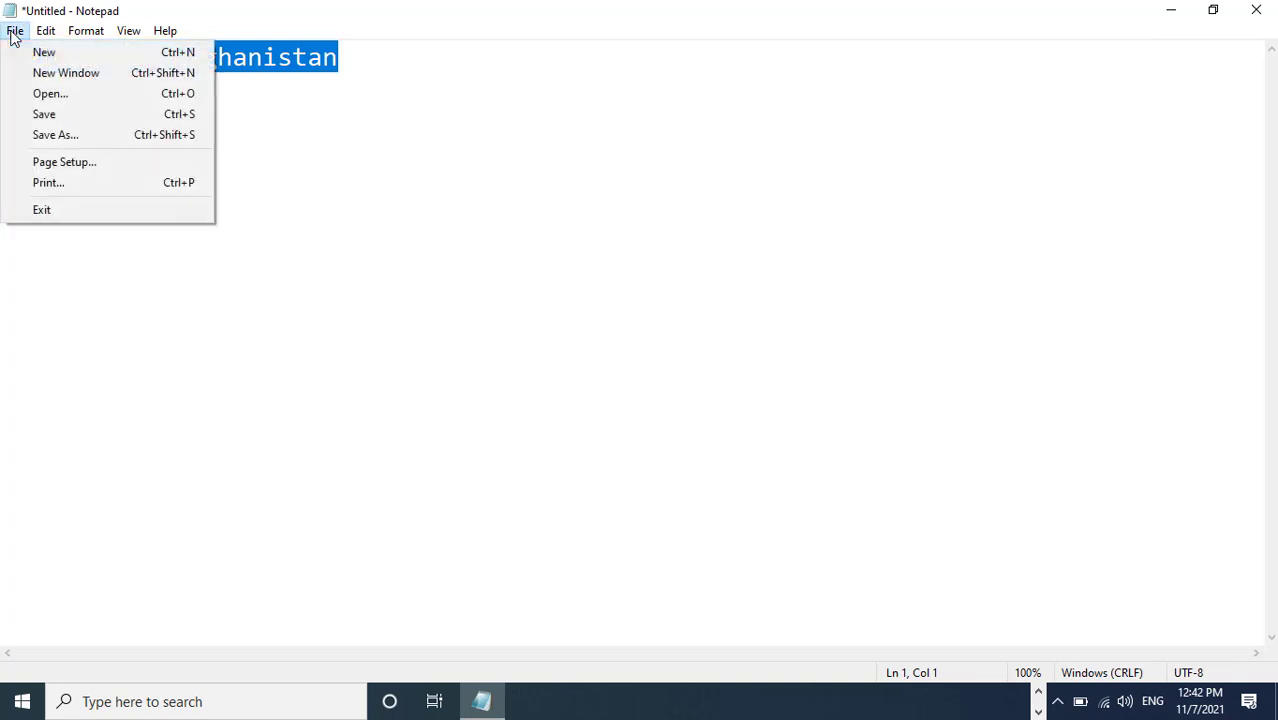
{"action": "left_click", "coordinate": [413, 188]}
{"action": "key", "text": "ctrl+a"}
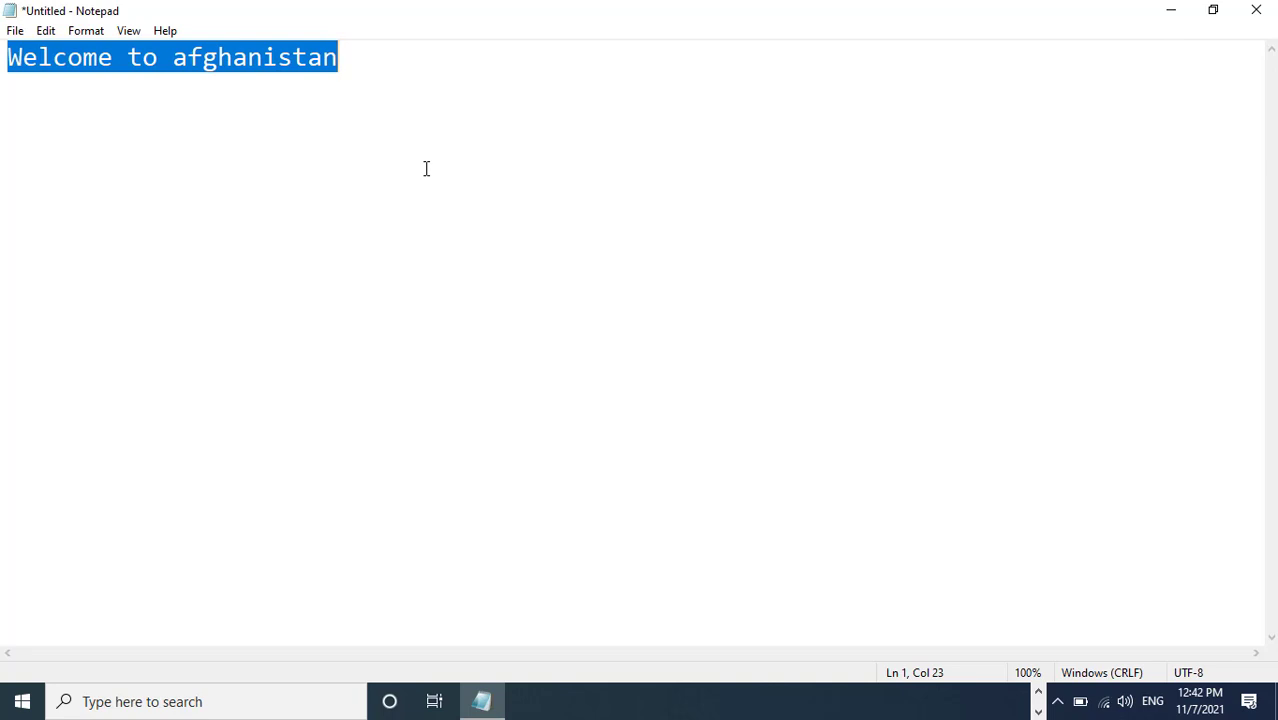
{"action": "key", "text": "BackSpace"}
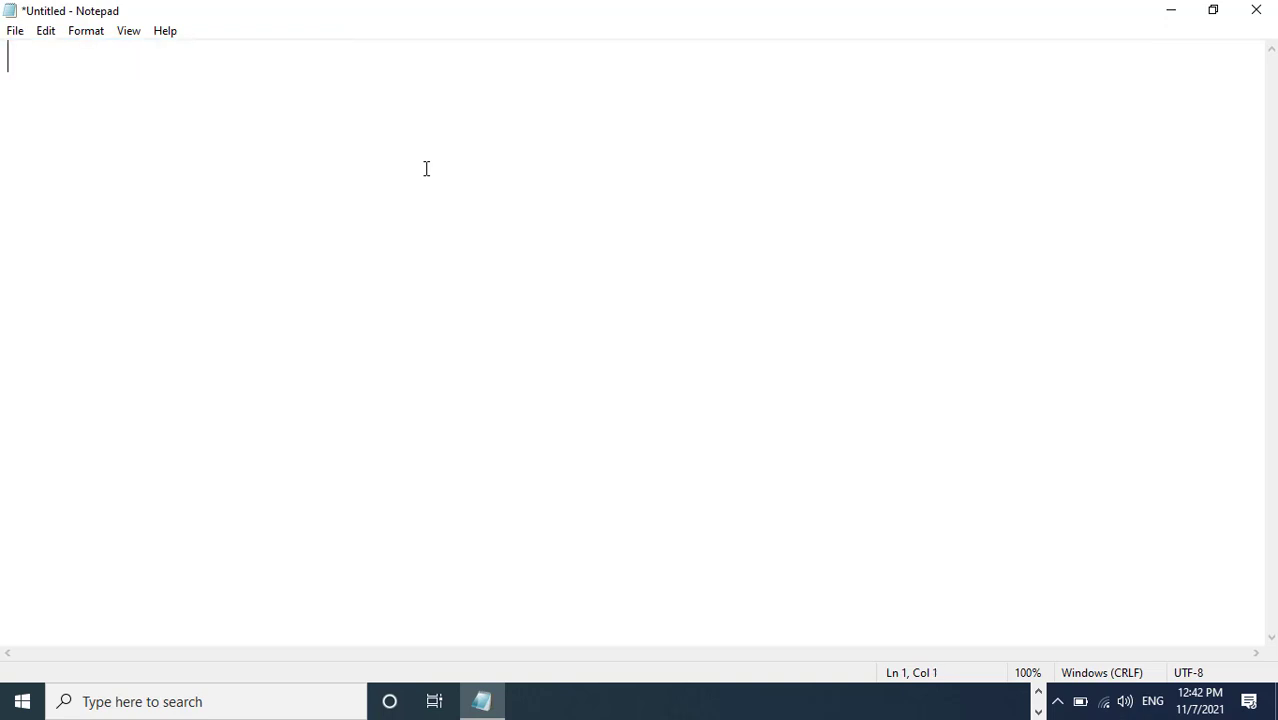
{"action": "key", "text": "ctrl+z"}
{"action": "left_click", "coordinate": [427, 168]}
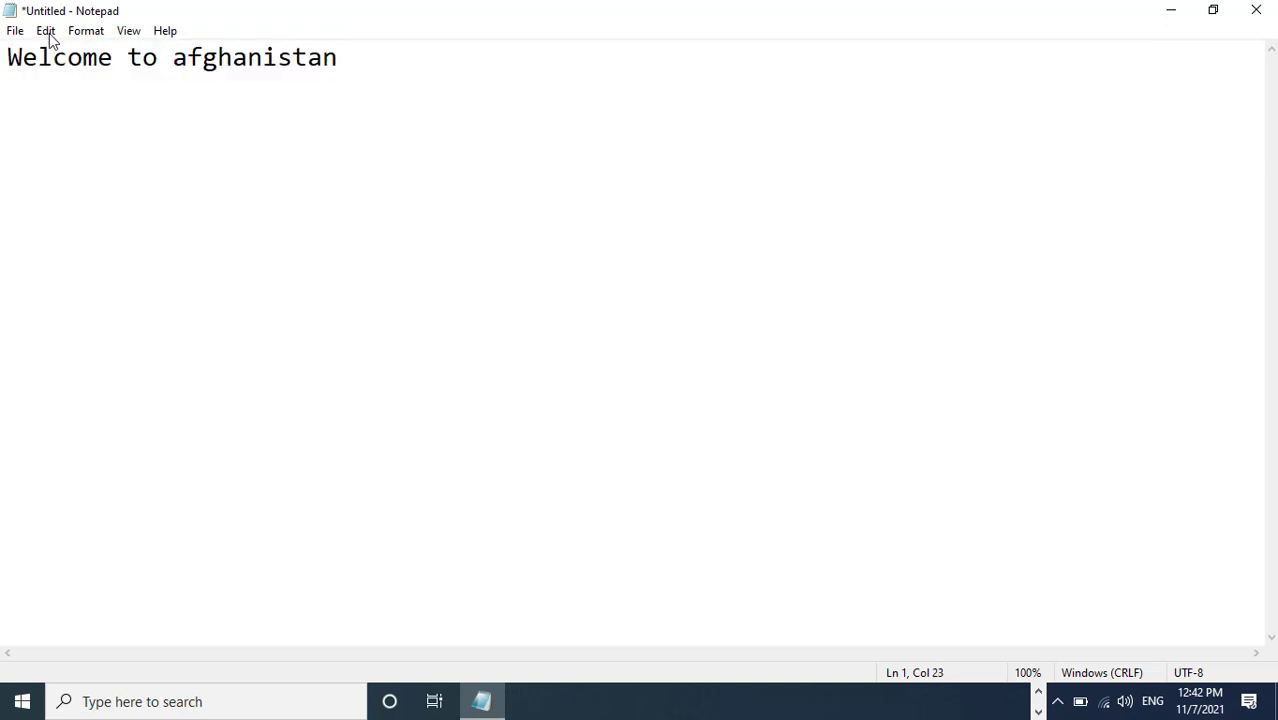
Start a new Notepad document without saving the "Welcome to afghanistan" text.
{"action": "left_click", "coordinate": [15, 30]}
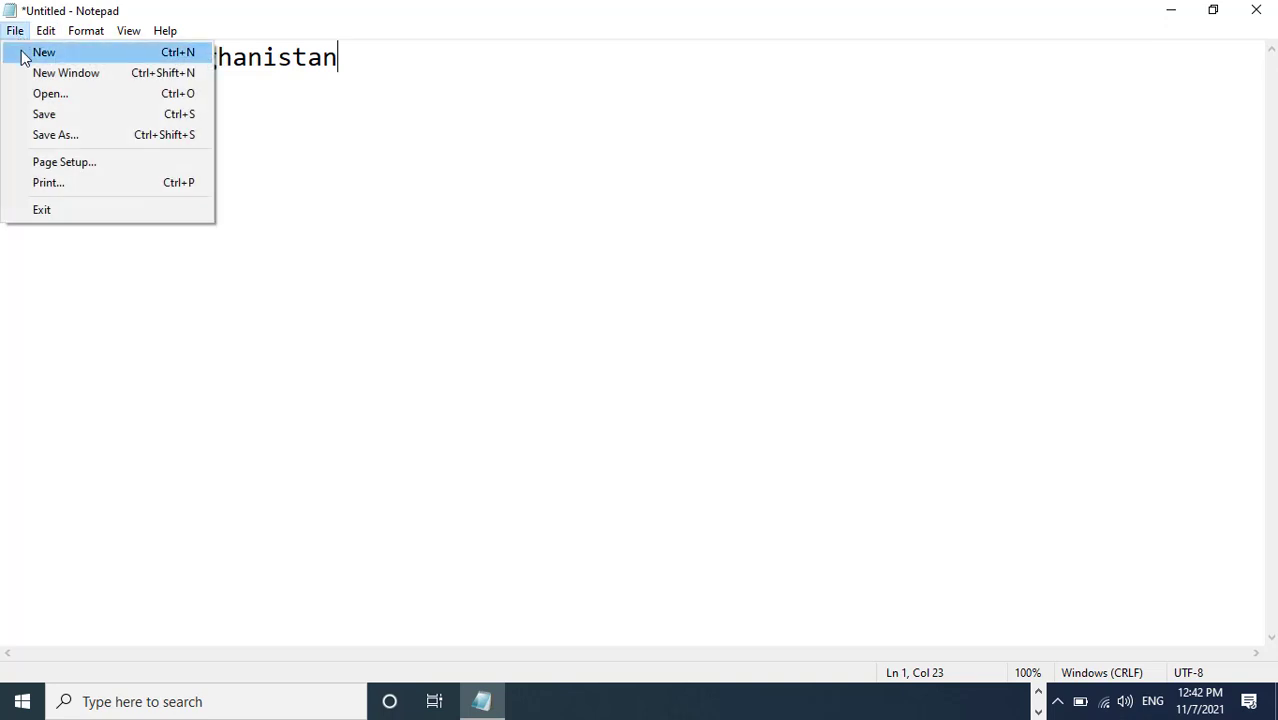
{"action": "left_click", "coordinate": [24, 53]}
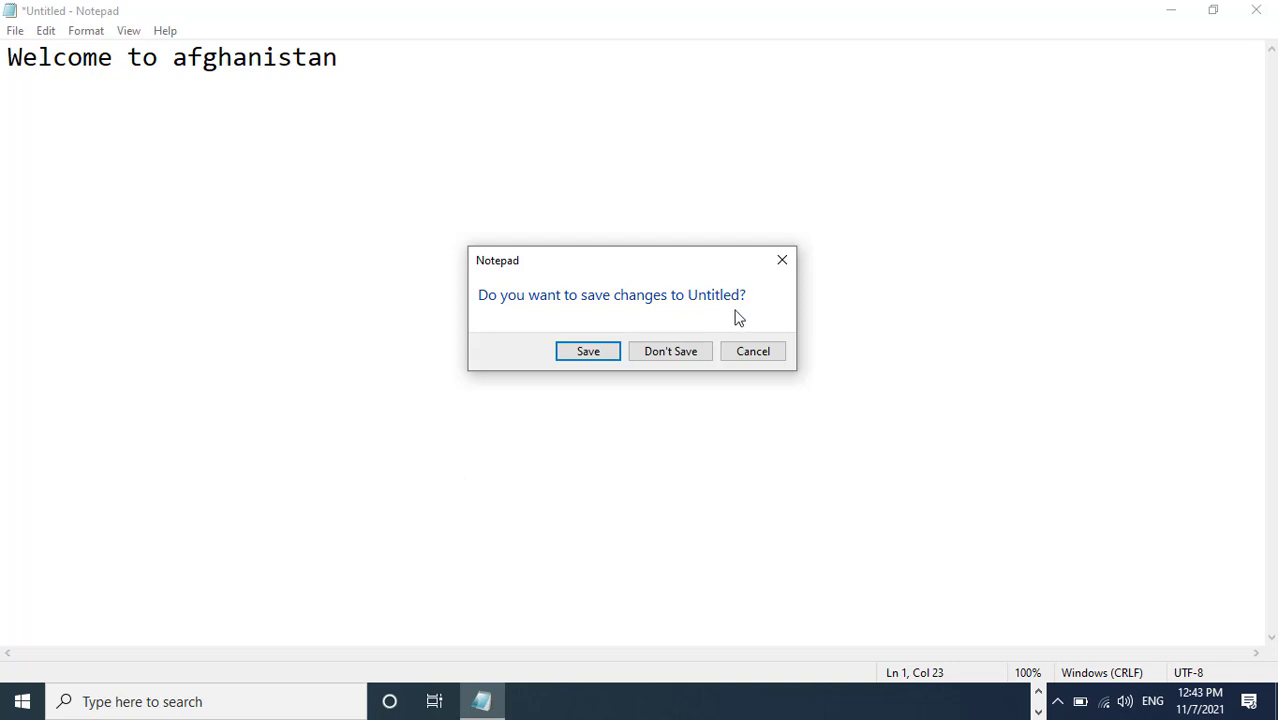
{"action": "left_click", "coordinate": [692, 352]}
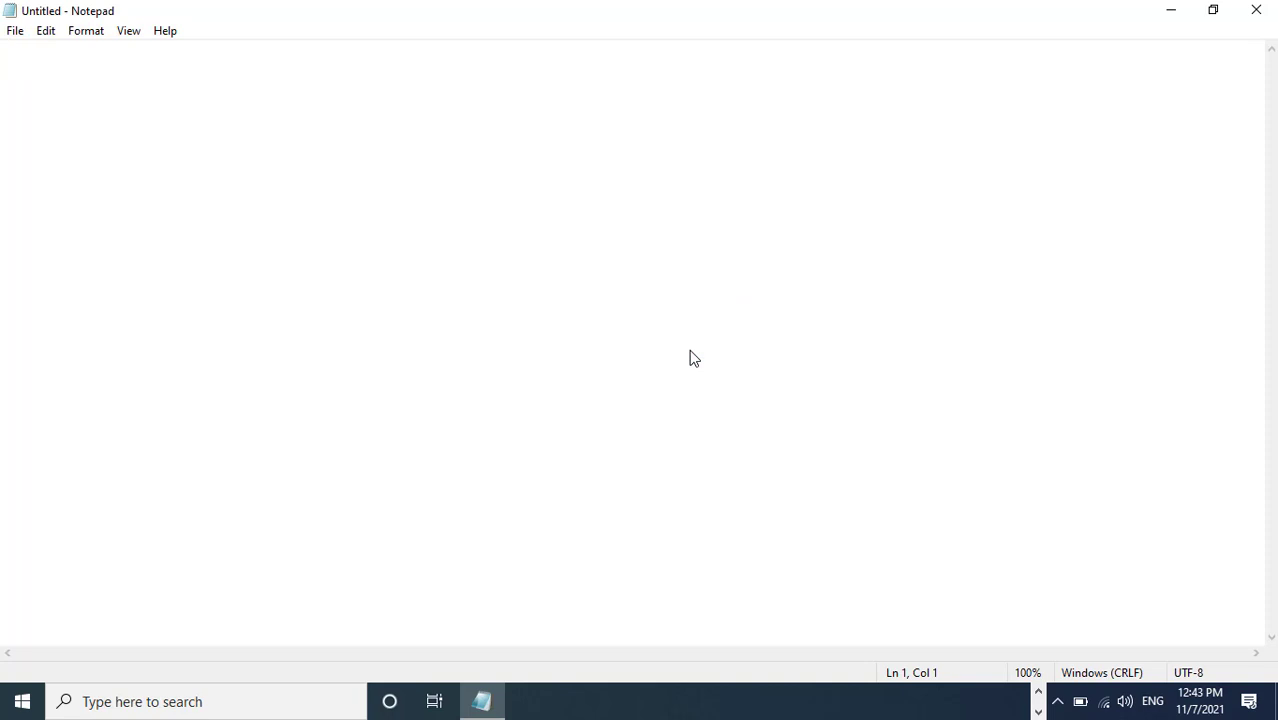
Enter the text "This is the computer class" in the new document, correcting the doubled m in "computer".
{"action": "type", "text": "Thi"}
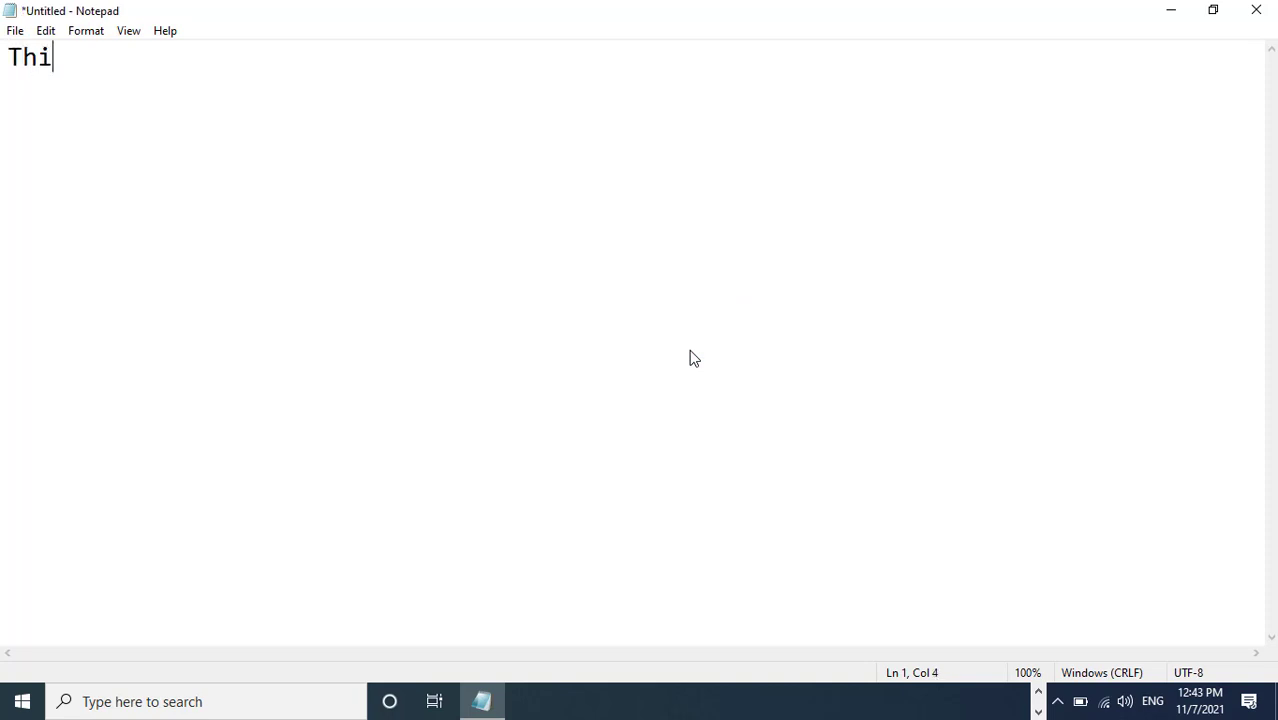
{"action": "type", "text": "s is the commputer class"}
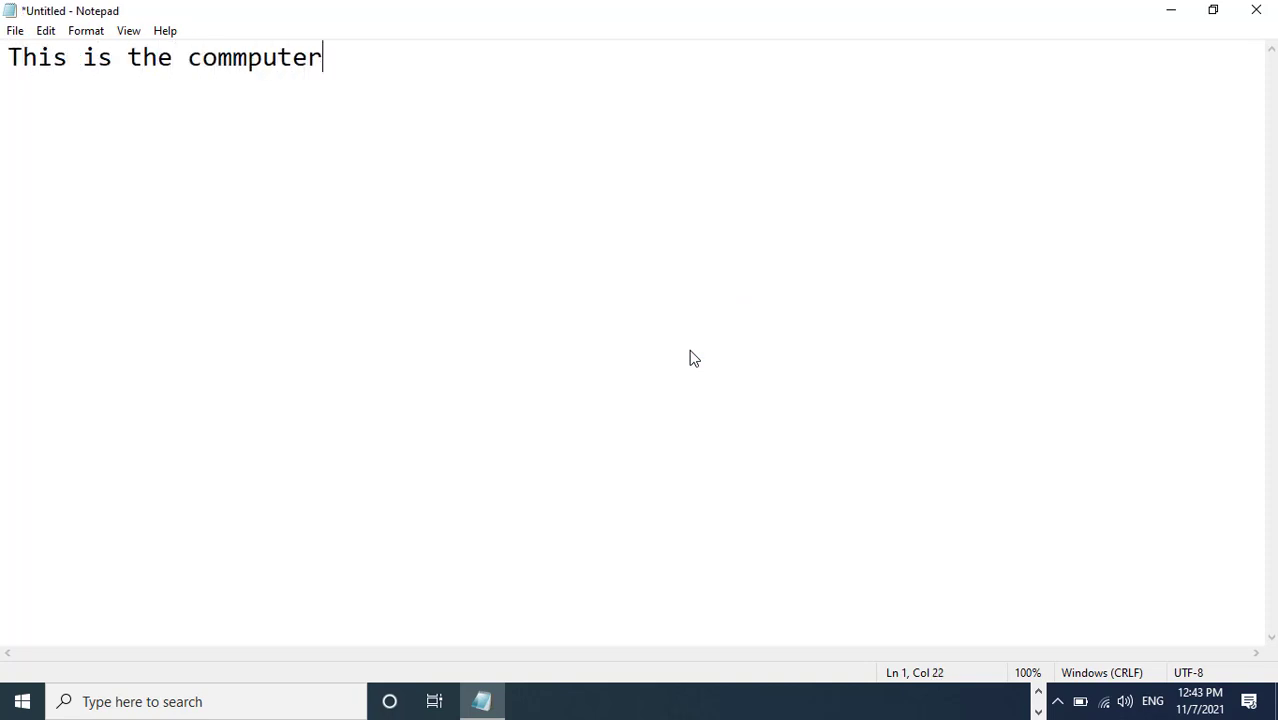
{"action": "left_click", "coordinate": [250, 62]}
{"action": "key", "text": "BackSpace"}
Start a new document, choose to save the current text first, and pick the Desktop as the save location.
{"action": "left_click", "coordinate": [15, 30]}
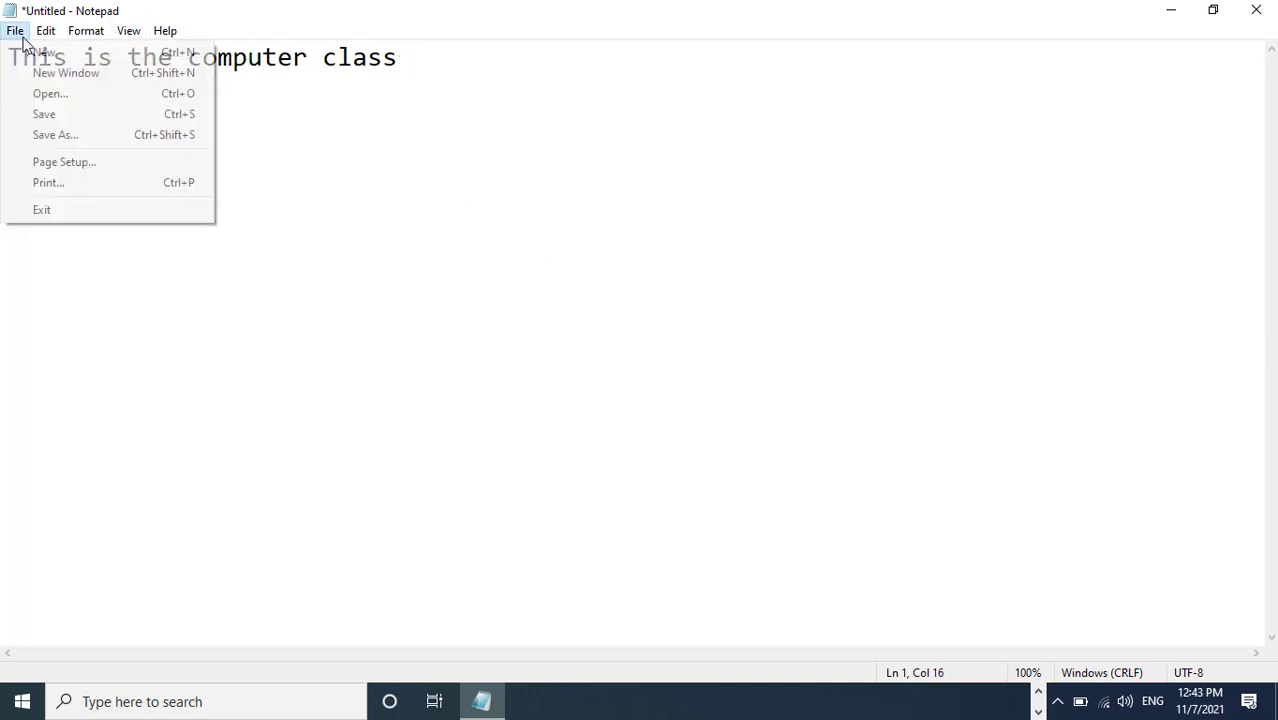
{"action": "left_click", "coordinate": [42, 52]}
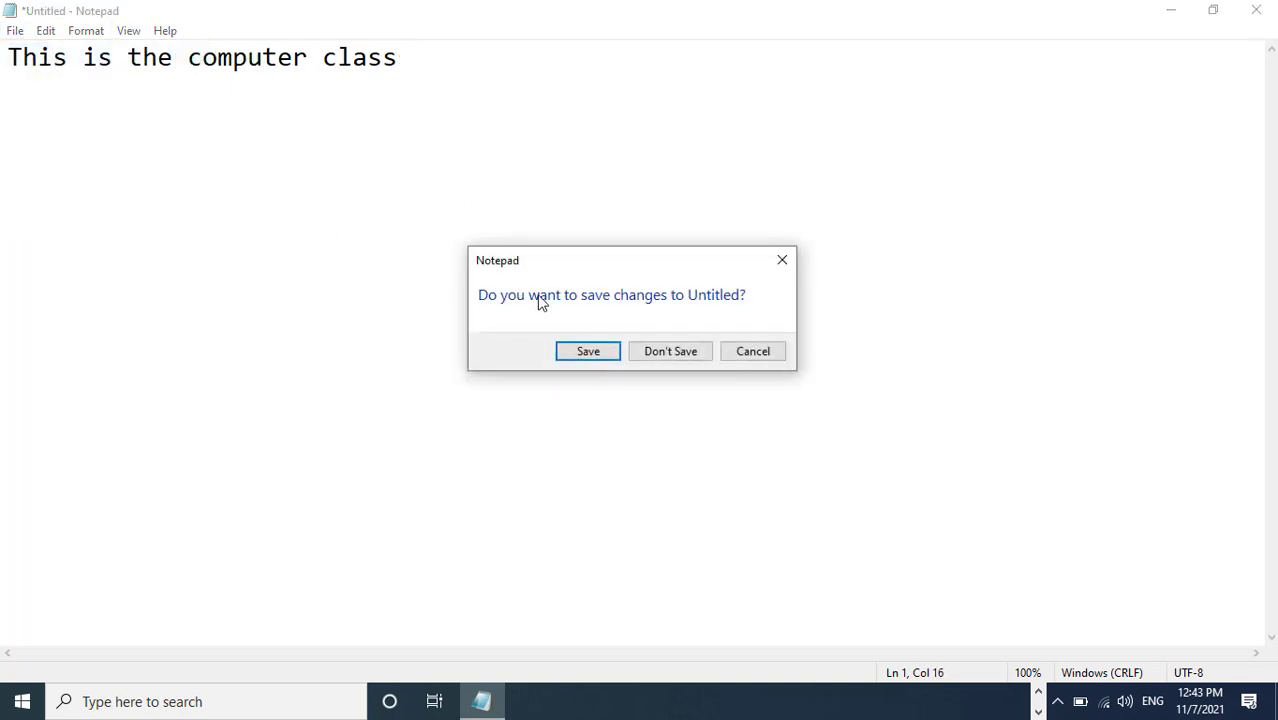
{"action": "left_click", "coordinate": [590, 356]}
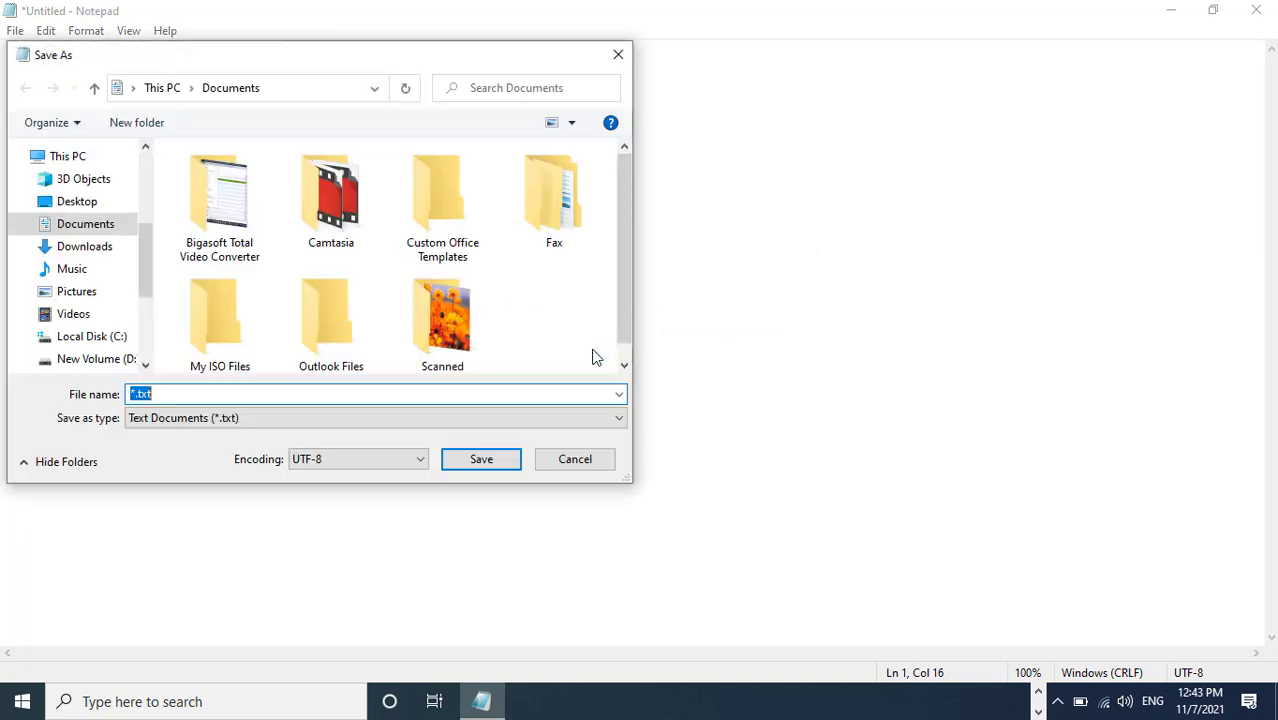
{"action": "left_click", "coordinate": [105, 202]}
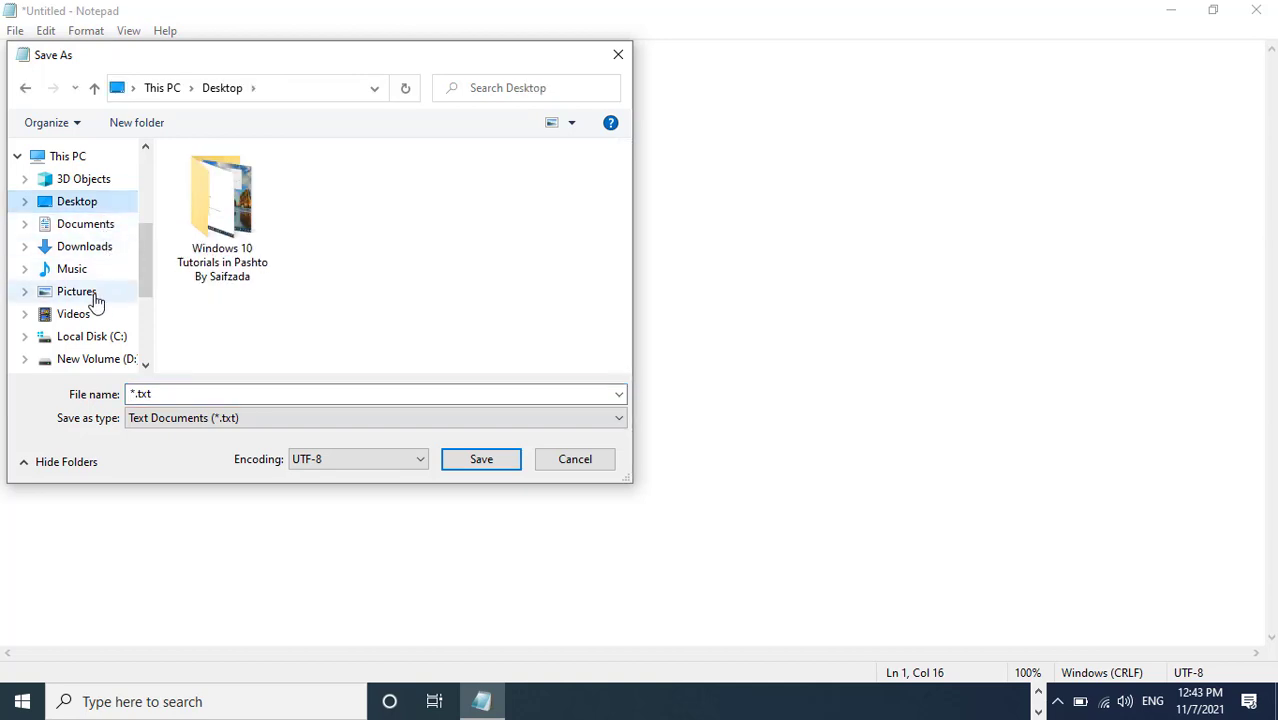
{"action": "scroll", "coordinate": [106, 357], "scroll_direction": "down", "scroll_amount": 1}
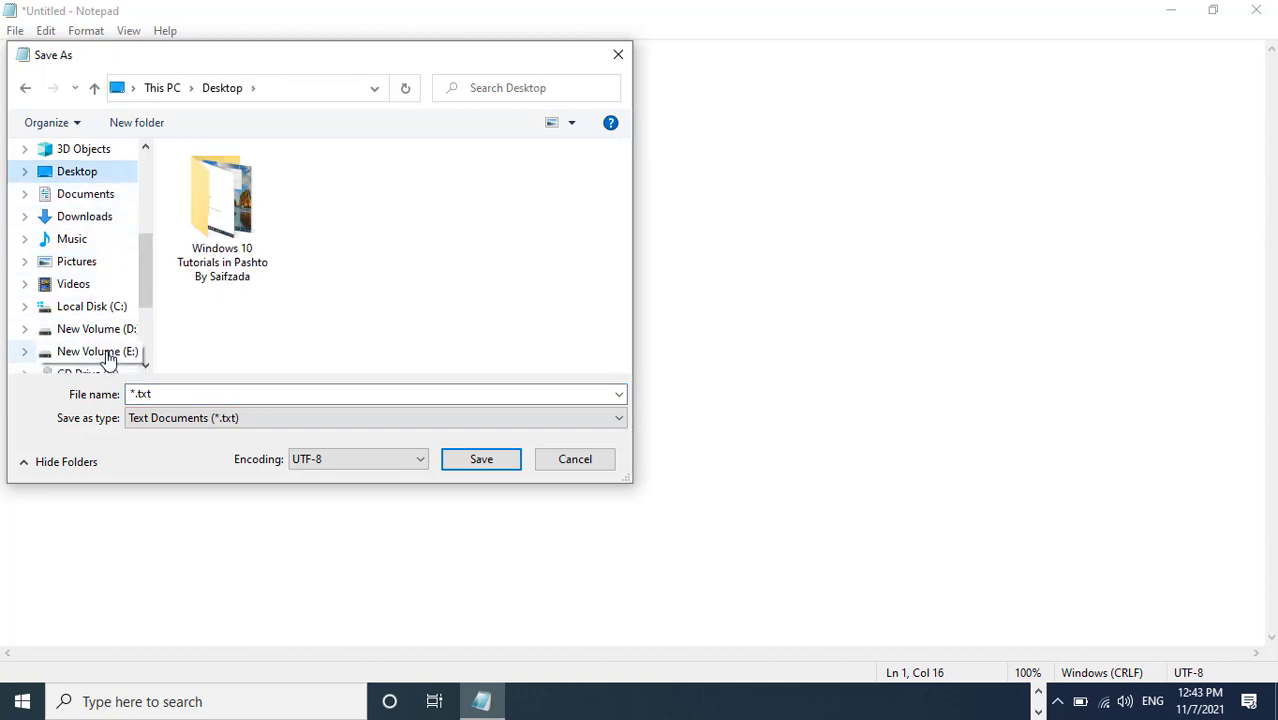
{"action": "scroll", "coordinate": [108, 355], "scroll_direction": "down", "scroll_amount": 1}
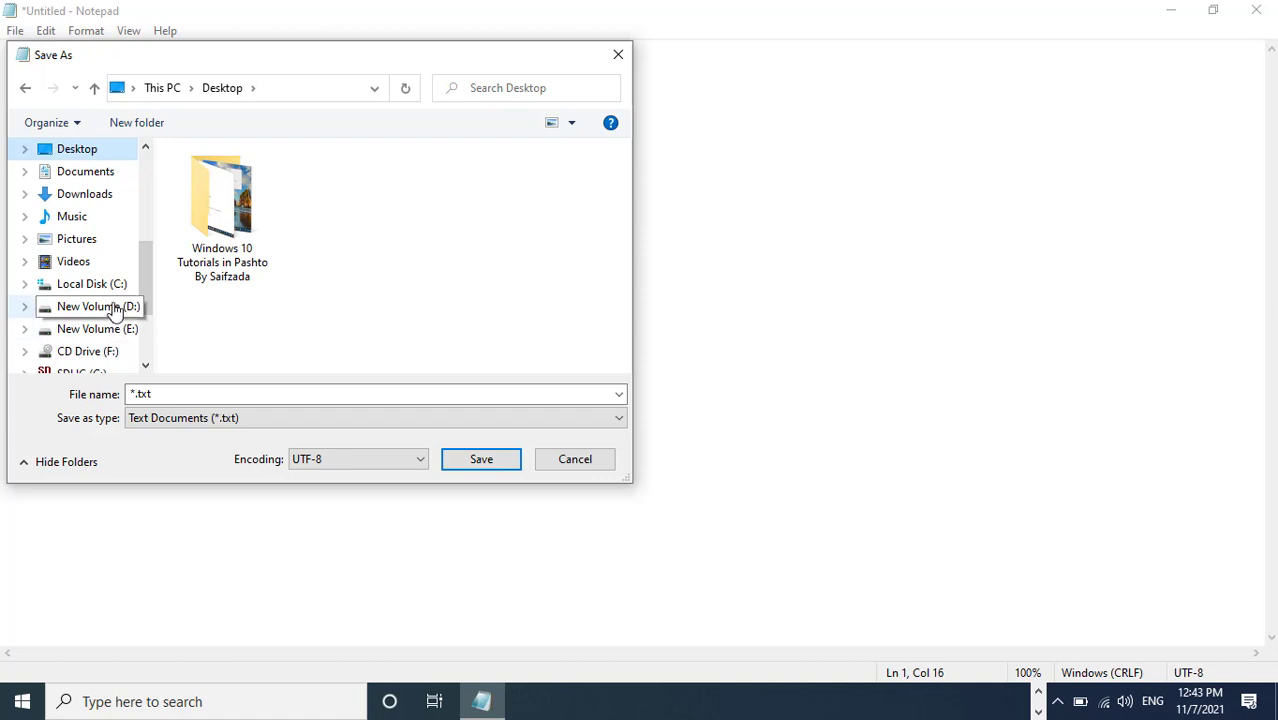
{"action": "scroll", "coordinate": [110, 295], "scroll_direction": "up", "scroll_amount": 2}
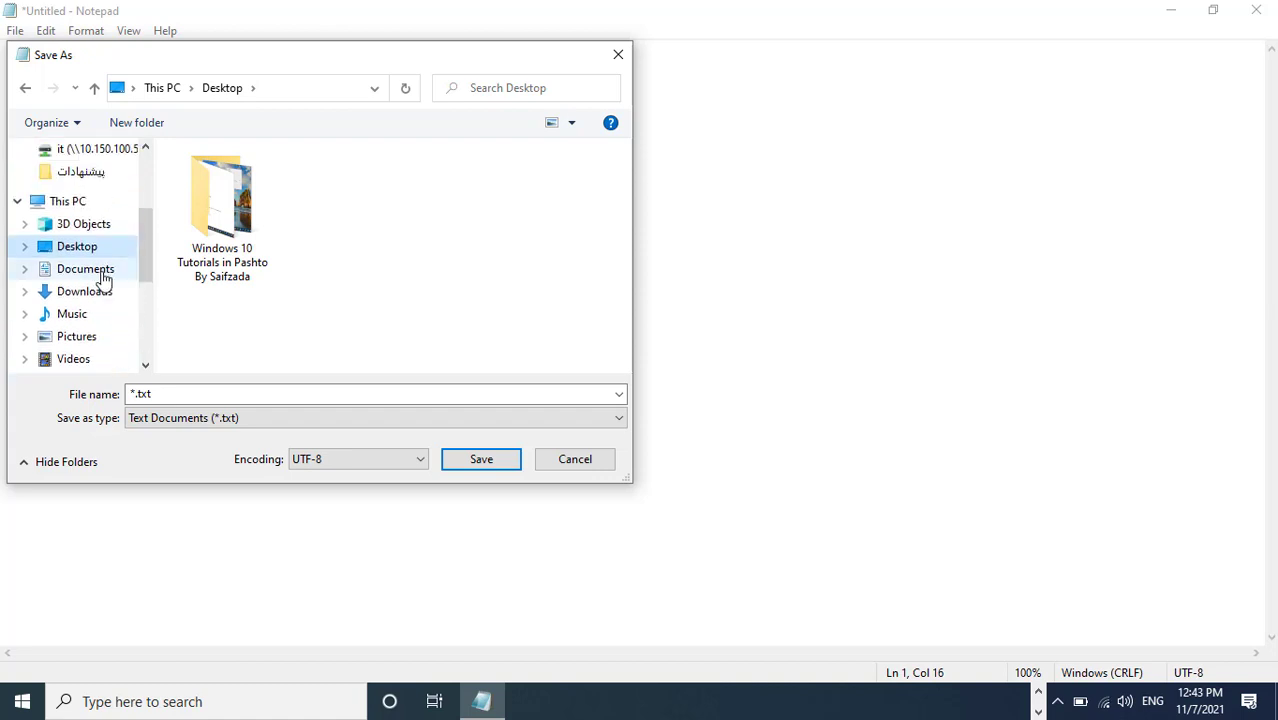
Save the text file under the name "Computer Note" and close Notepad.
{"action": "left_click", "coordinate": [188, 392]}
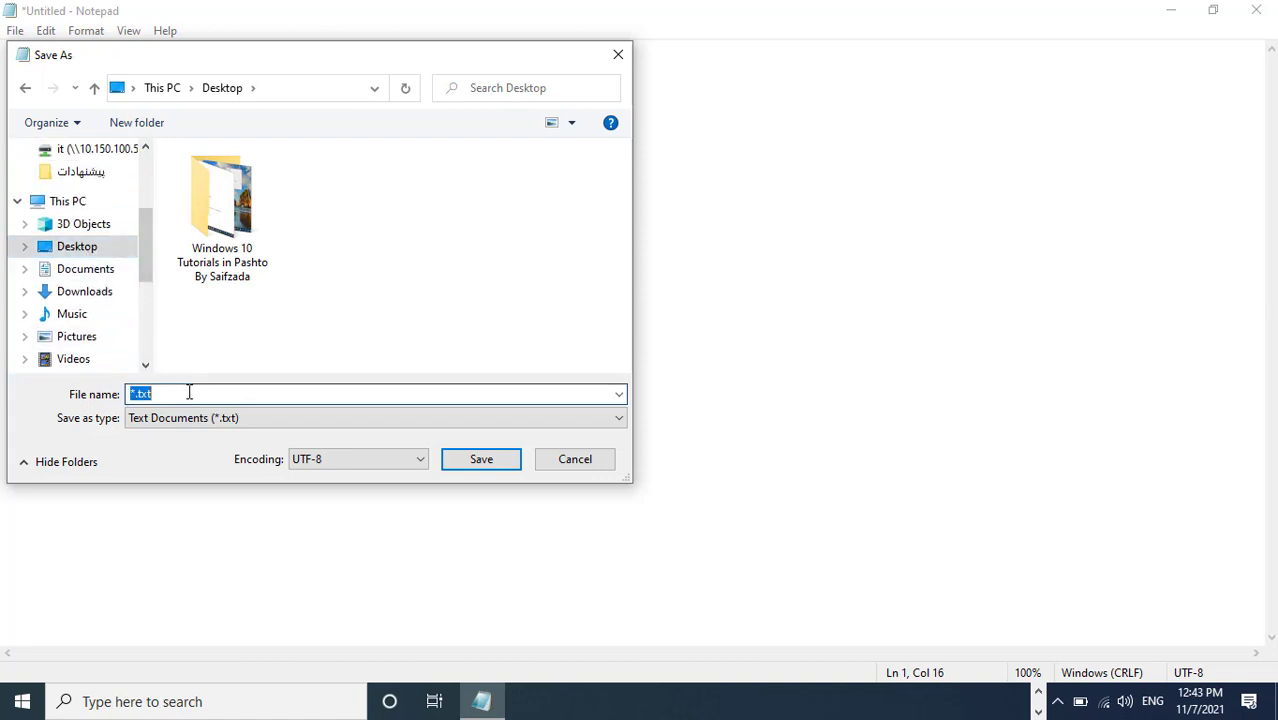
{"action": "type", "text": "Comp"}
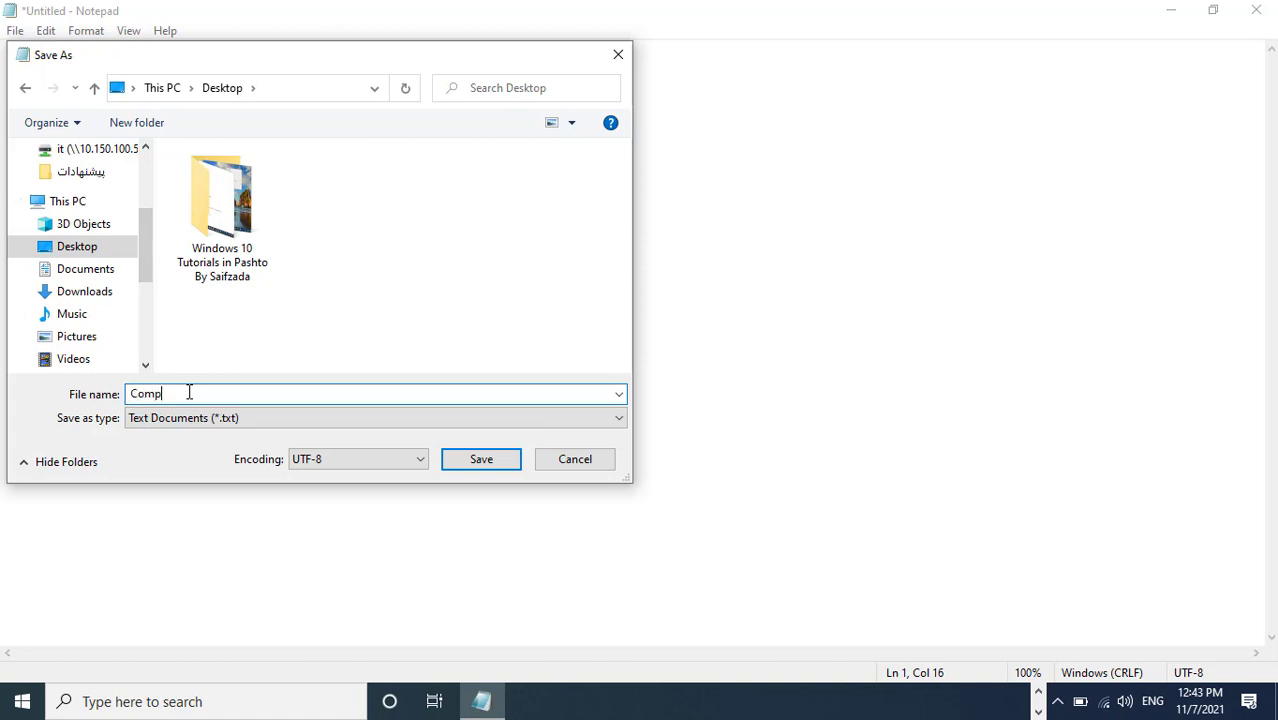
{"action": "type", "text": "uter Note"}
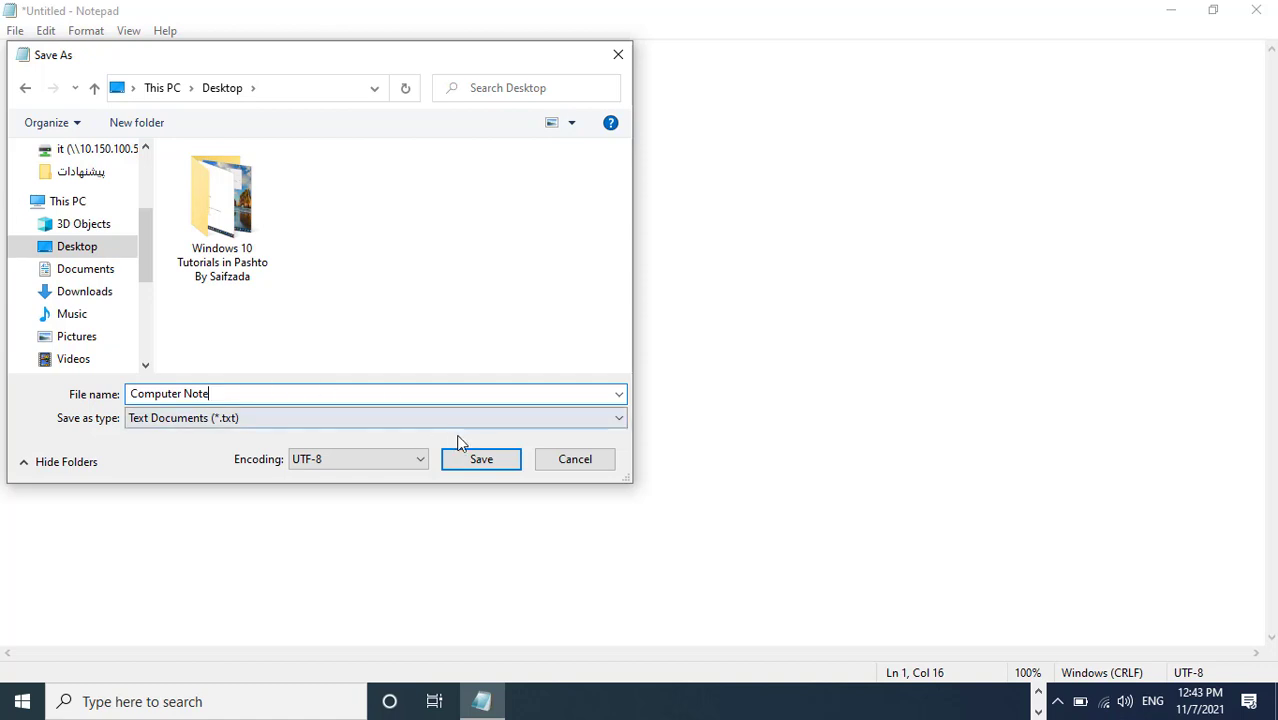
{"action": "left_click", "coordinate": [479, 458]}
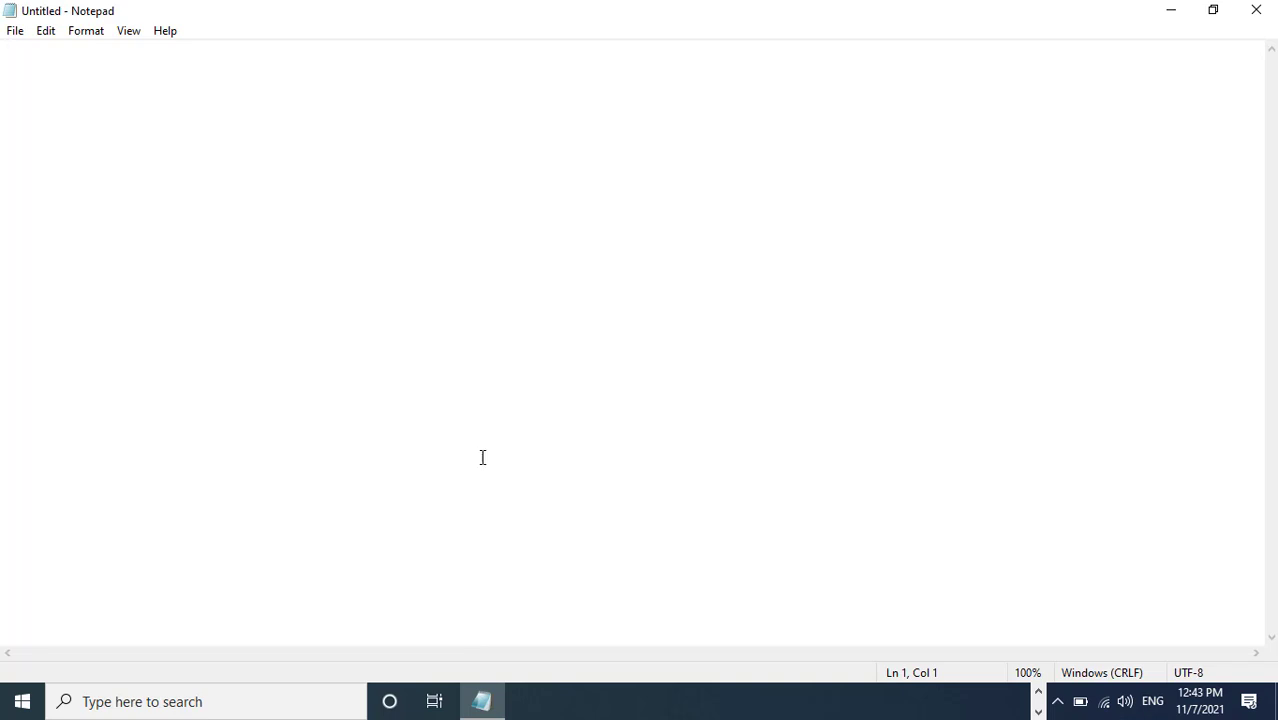
{"action": "left_click", "coordinate": [1273, 9]}
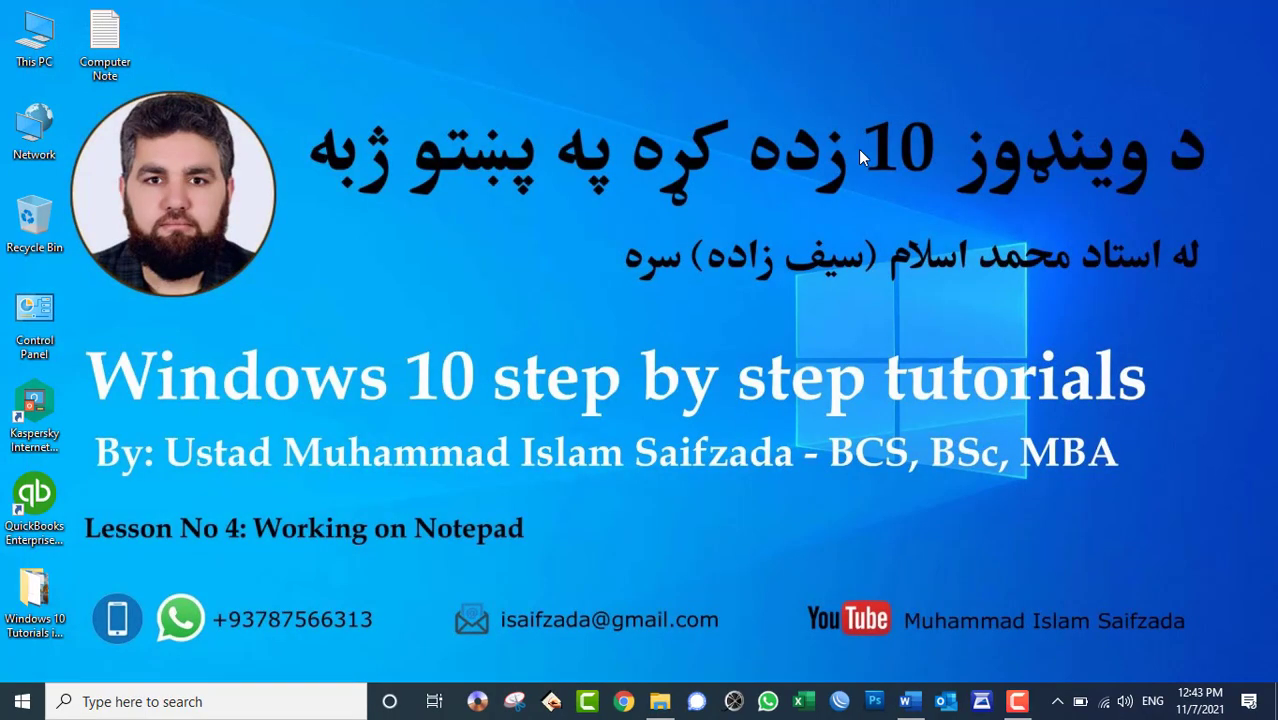
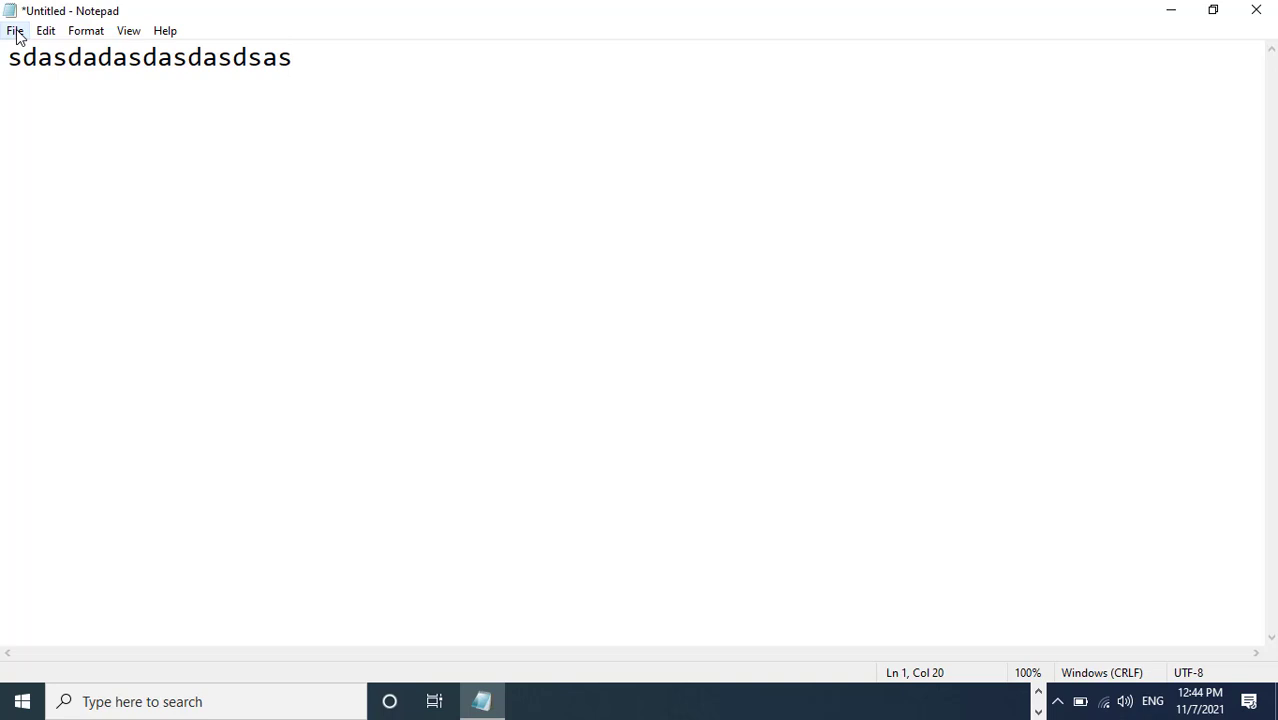
Open an additional blank Notepad window, move it lower over the original one, and close it.
{"action": "left_click", "coordinate": [15, 31]}
{"action": "left_click", "coordinate": [46, 71]}
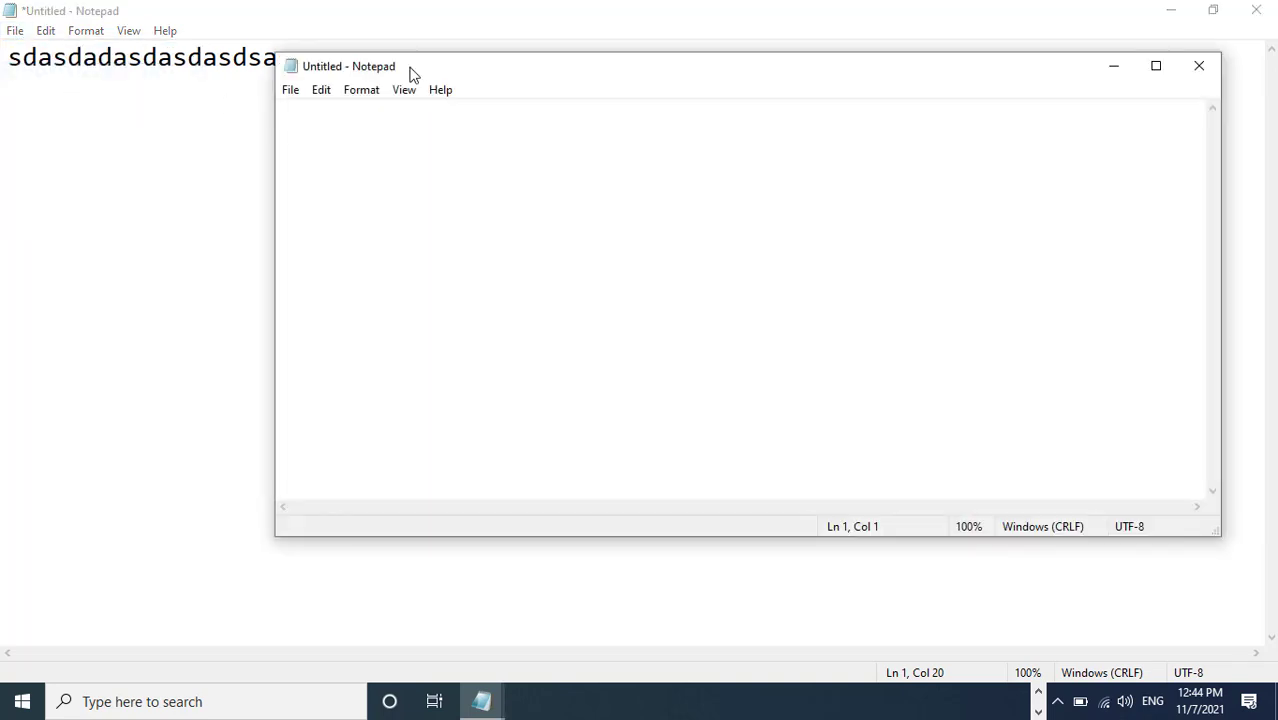
{"action": "left_click_drag", "start_coordinate": [408, 71], "coordinate": [410, 111]}
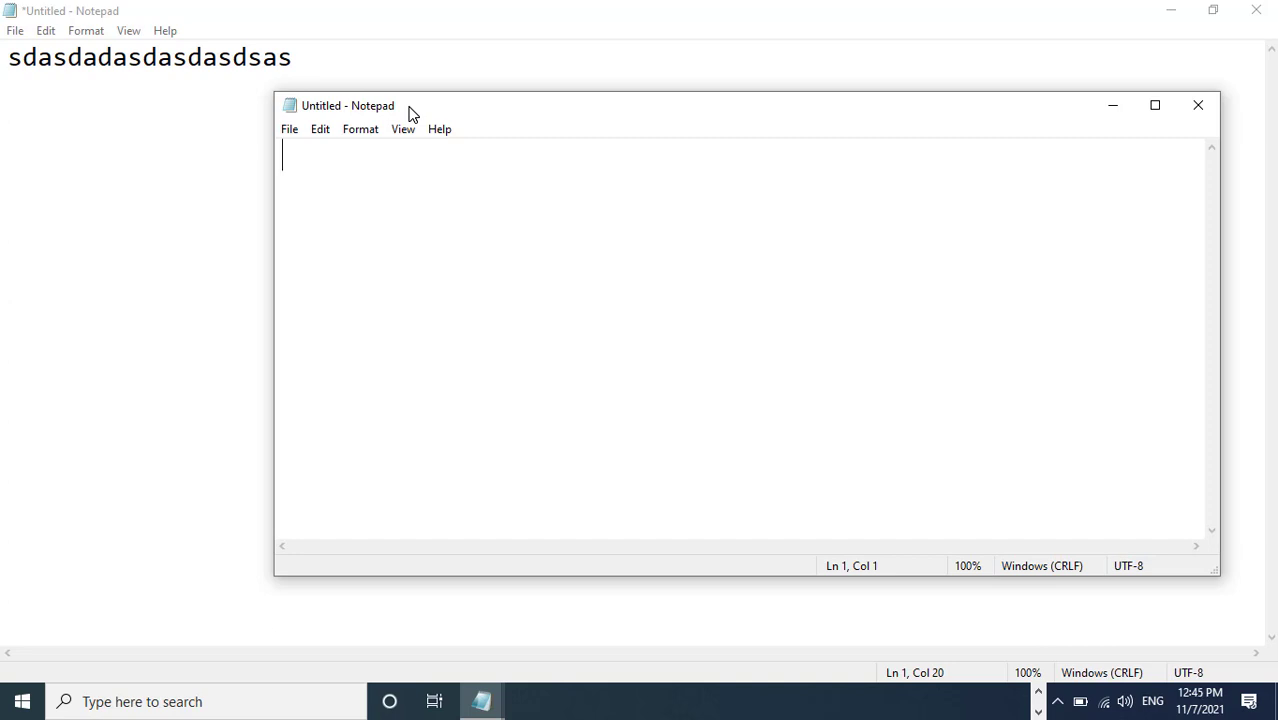
{"action": "left_click_drag", "start_coordinate": [408, 113], "coordinate": [418, 118]}
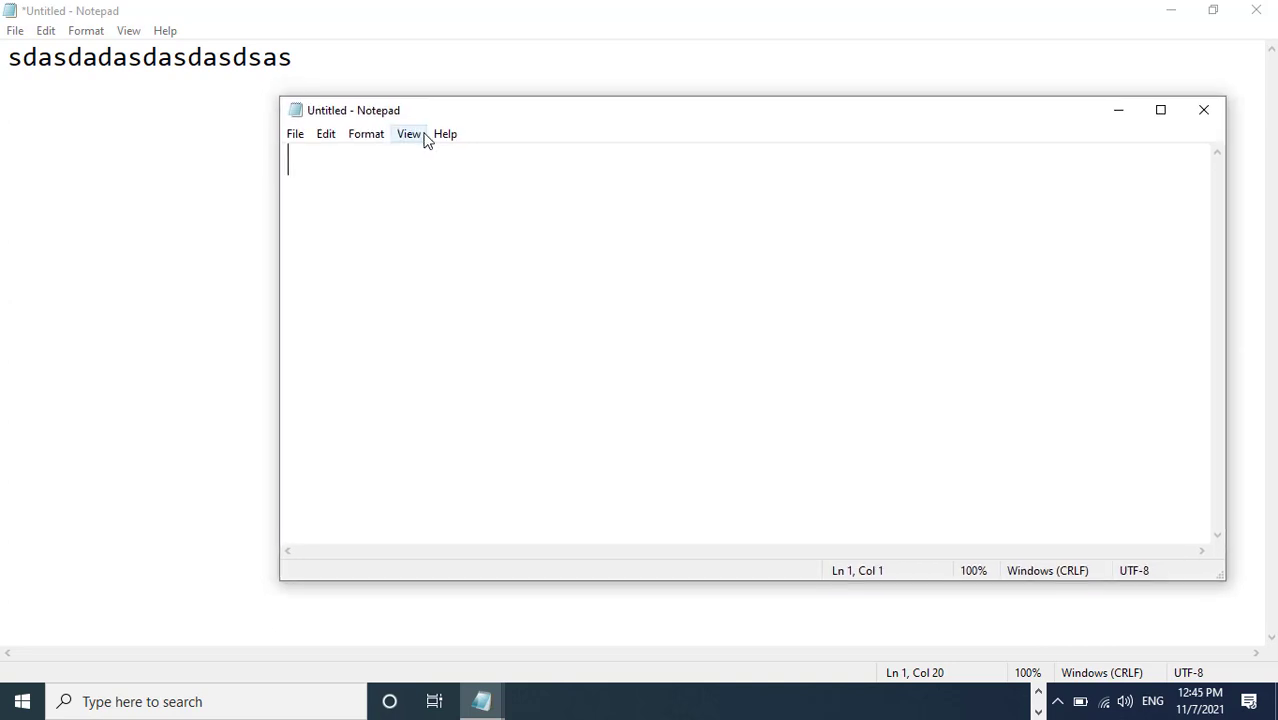
{"action": "left_click", "coordinate": [1204, 110]}
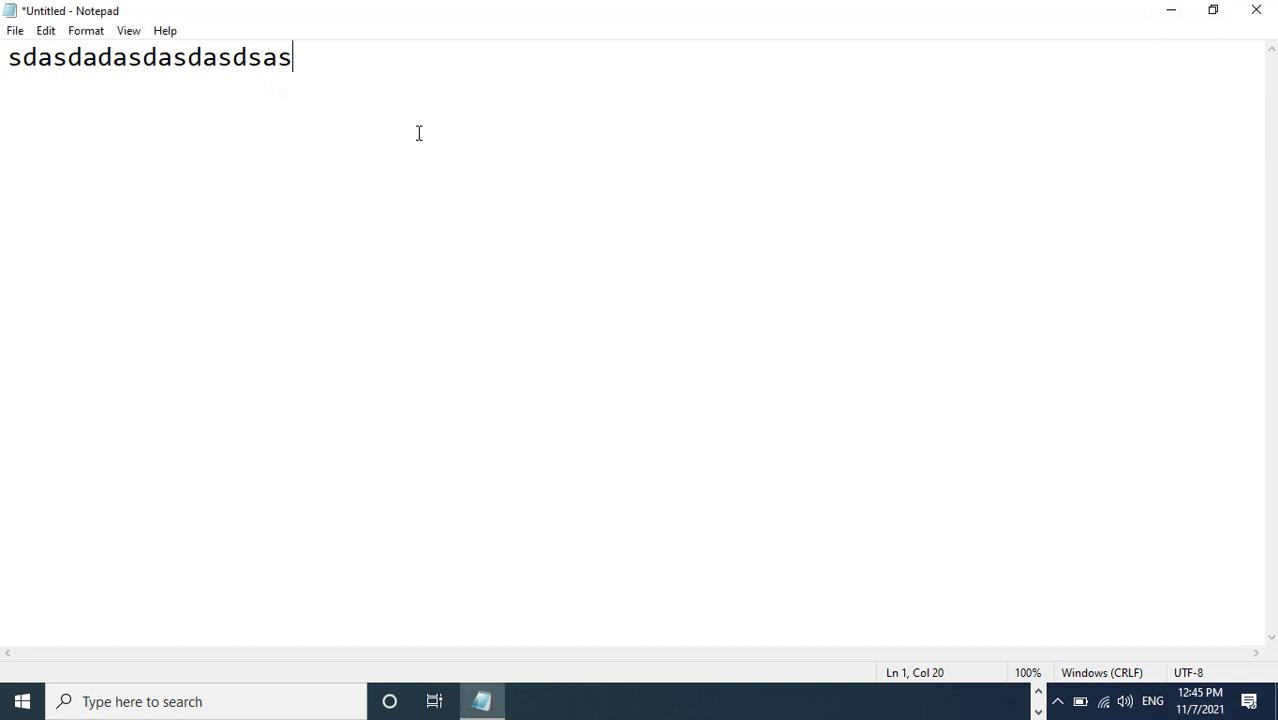
Start a new document in the same window, discarding the unsaved random text.
{"action": "left_click", "coordinate": [15, 30]}
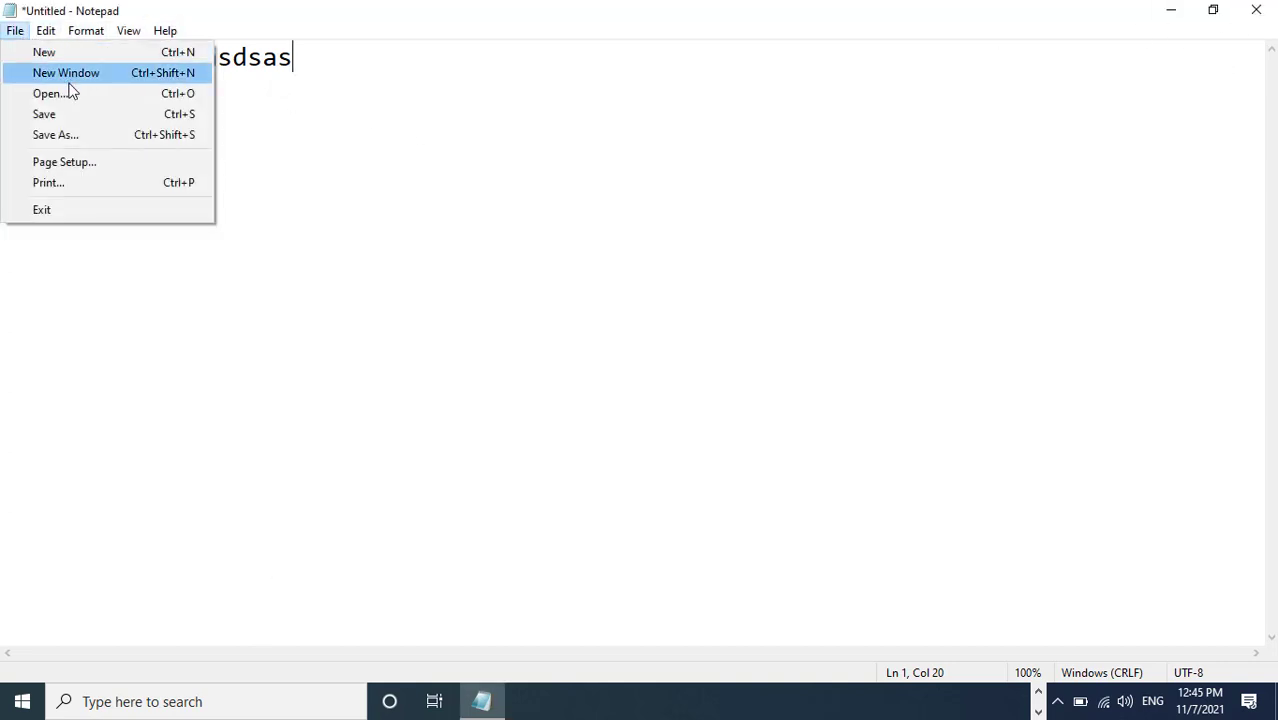
{"action": "left_click", "coordinate": [60, 52]}
{"action": "left_click", "coordinate": [662, 348]}
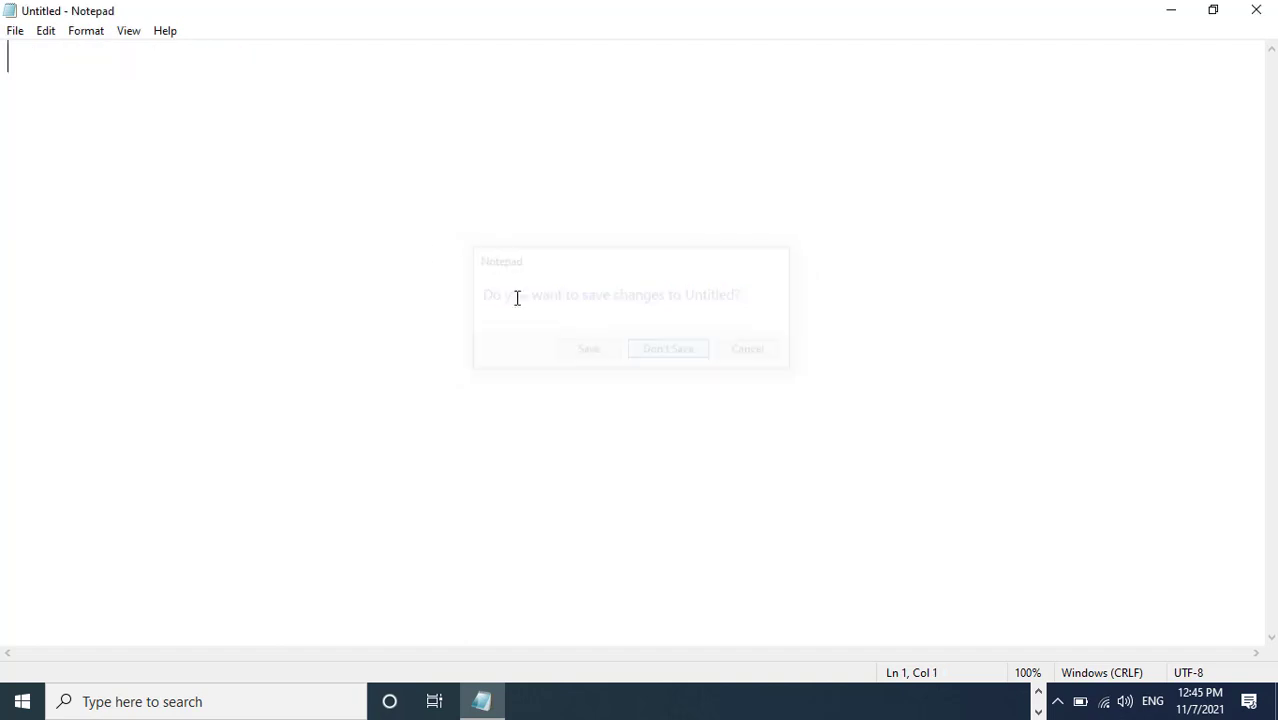
Open the "Computer Note" text file from the Desktop.
{"action": "left_click", "coordinate": [15, 30]}
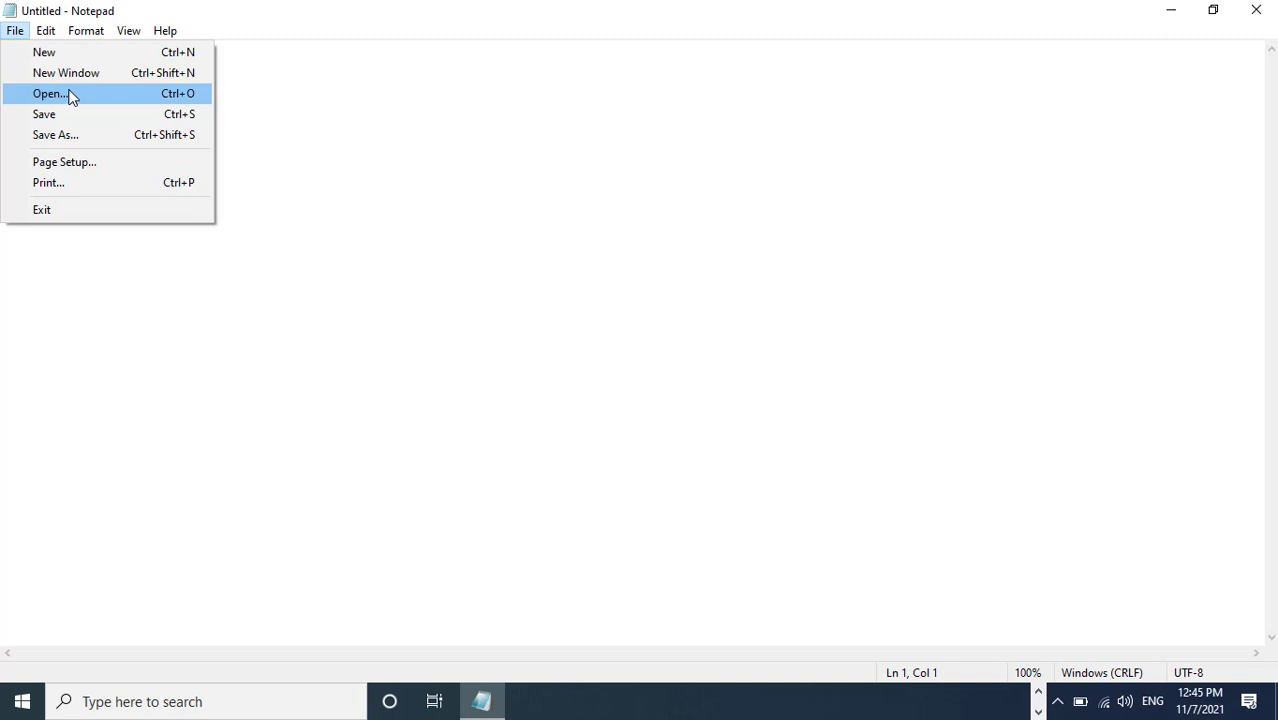
{"action": "left_click", "coordinate": [70, 97]}
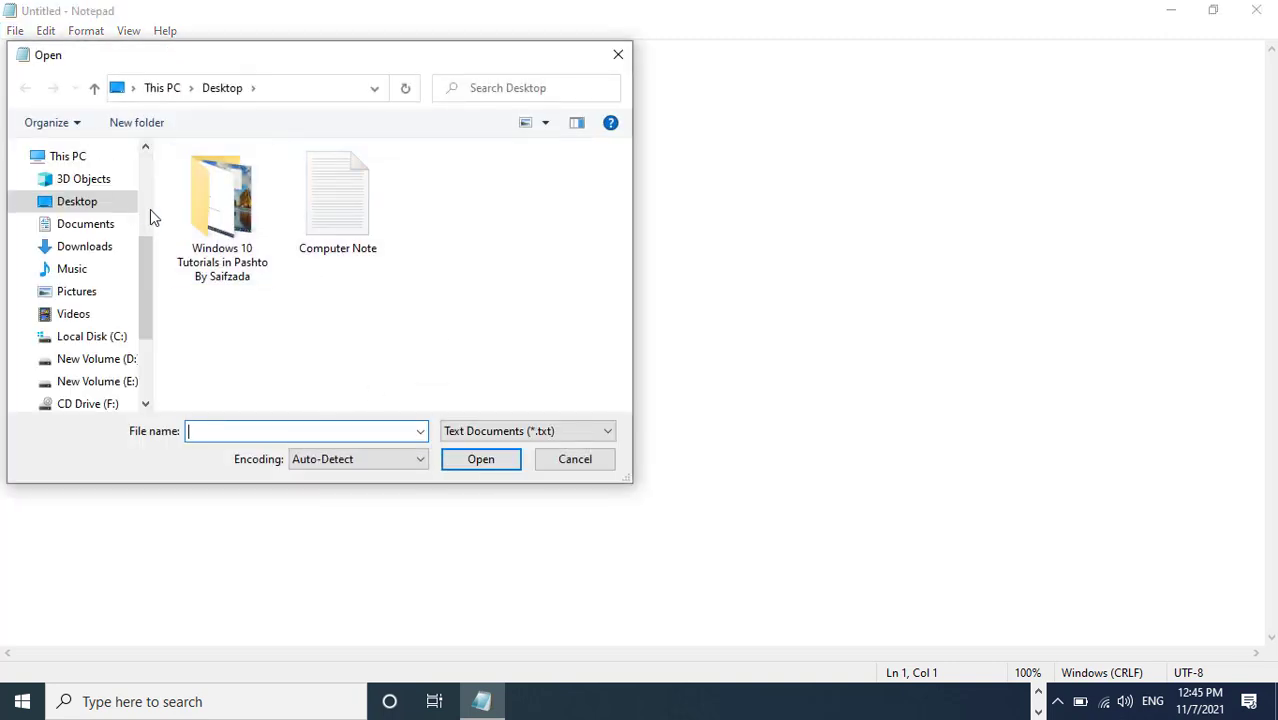
{"action": "left_click", "coordinate": [336, 209]}
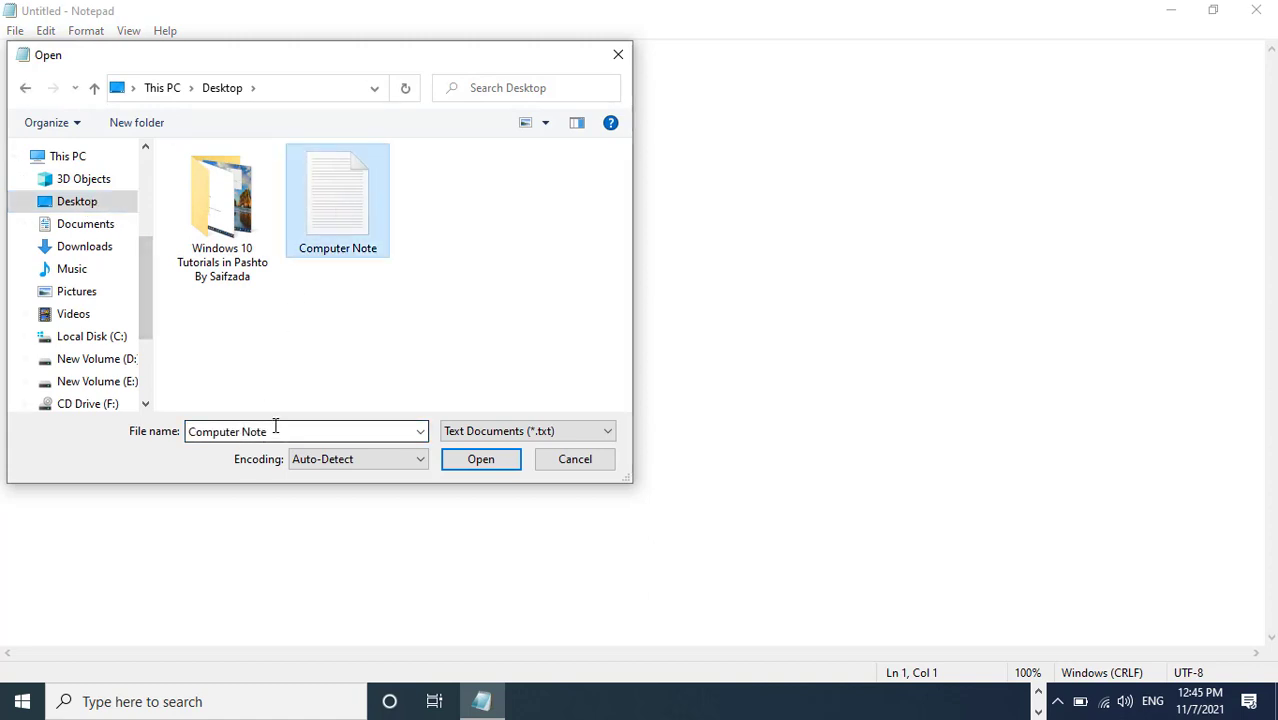
{"action": "left_click", "coordinate": [476, 459]}
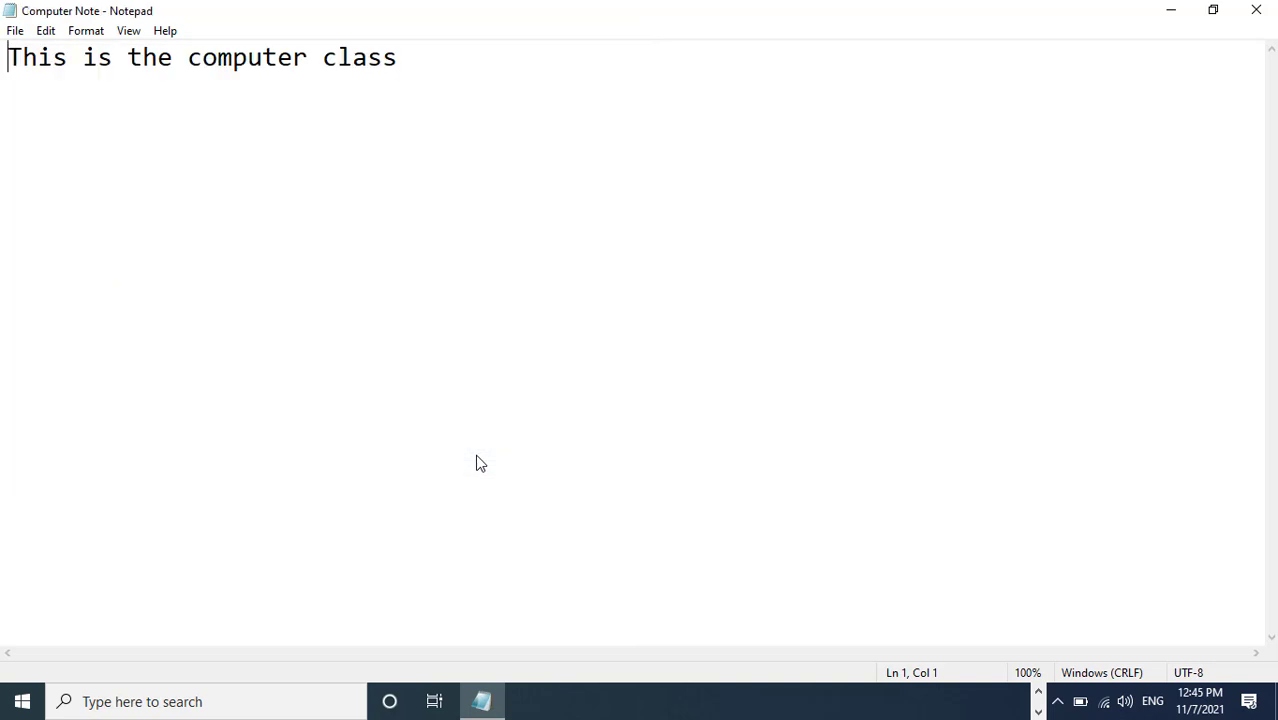
Add the lines "adad", "adas", "dsad", "sad", "as" and "d" below the existing sentence and save the file.
{"action": "left_click", "coordinate": [513, 177]}
{"action": "key", "text": "Return"}
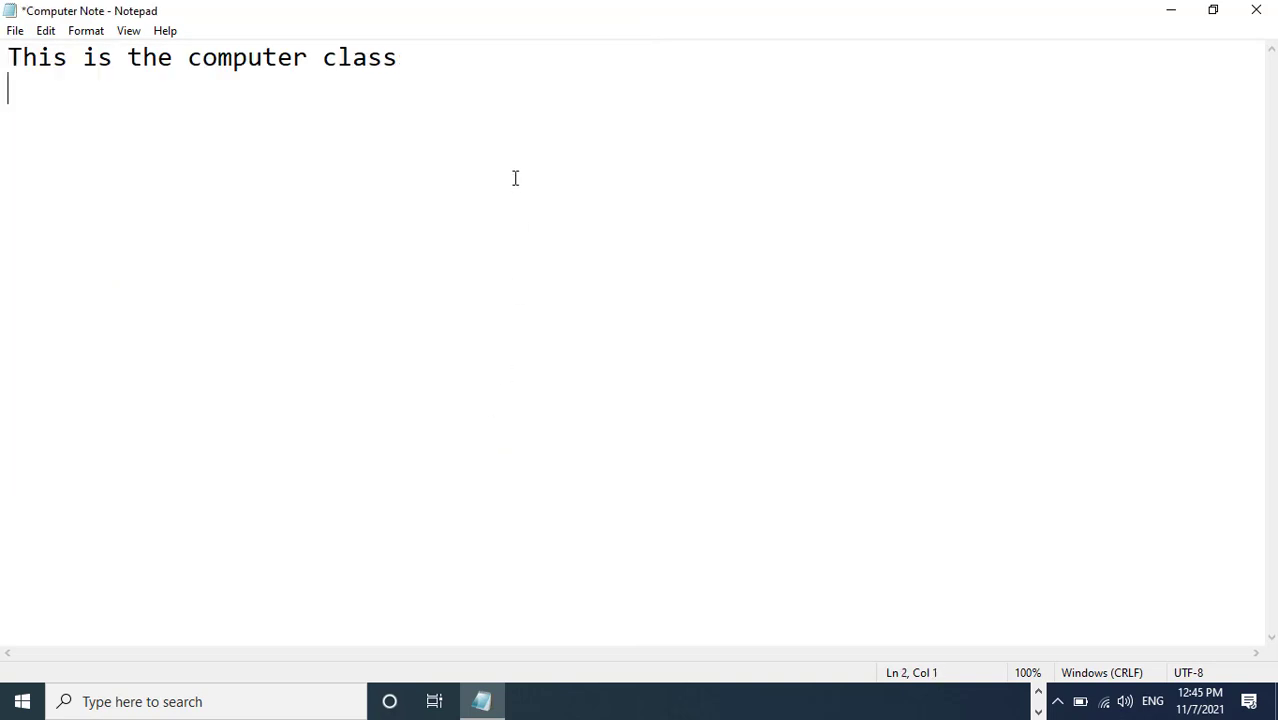
{"action": "type", "text": "adad adas dsad sad as d"}
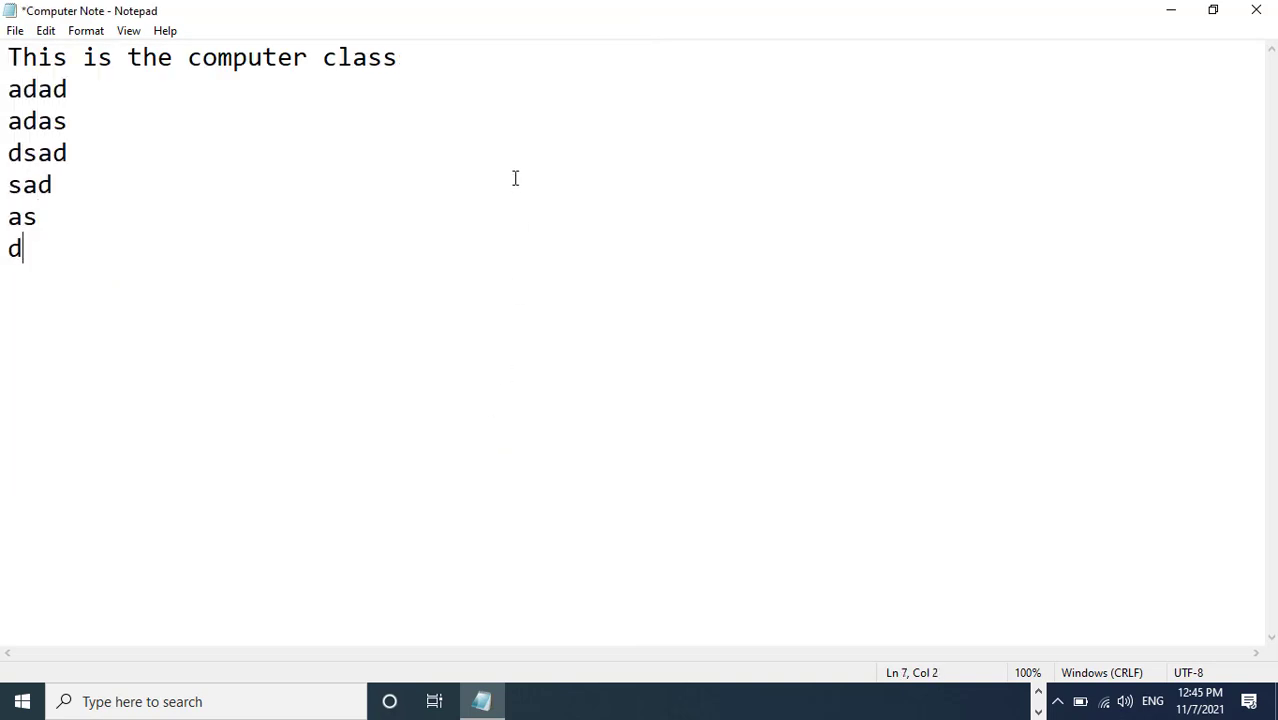
{"action": "left_click", "coordinate": [17, 31]}
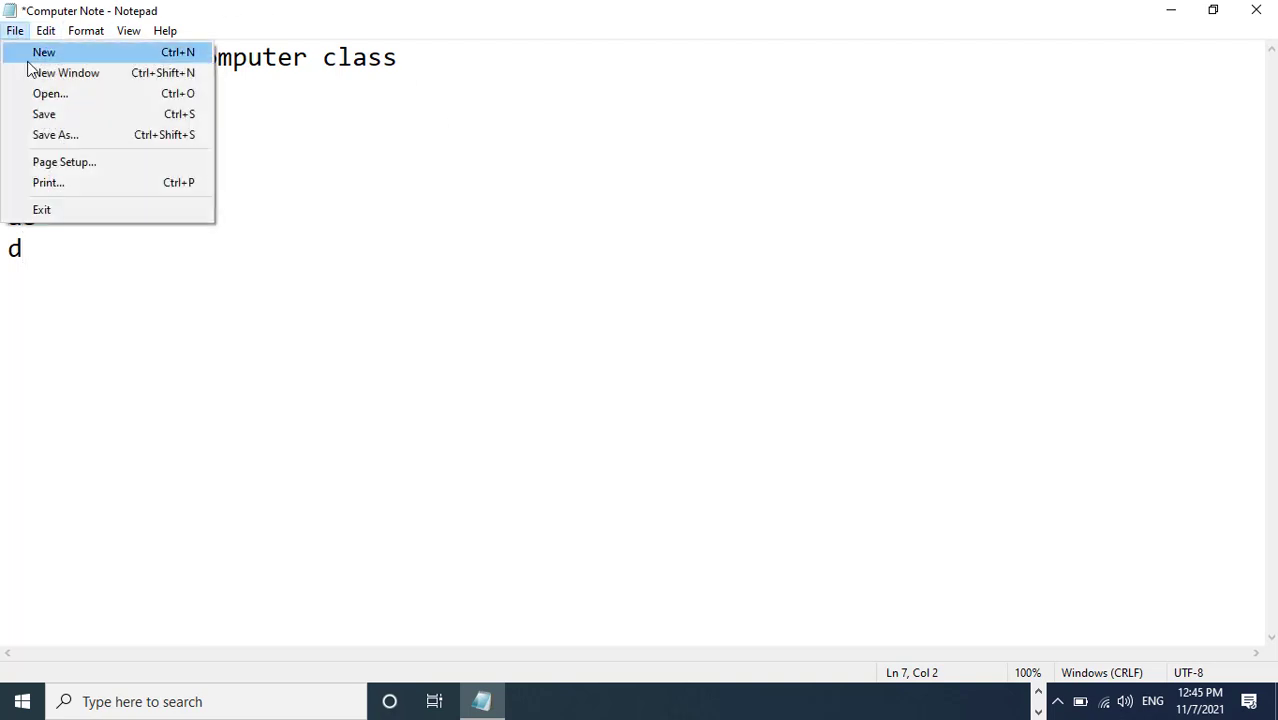
{"action": "left_click", "coordinate": [45, 116]}
Start a new document and enter the text "Welcome to Afghanistan".
{"action": "left_click", "coordinate": [15, 31]}
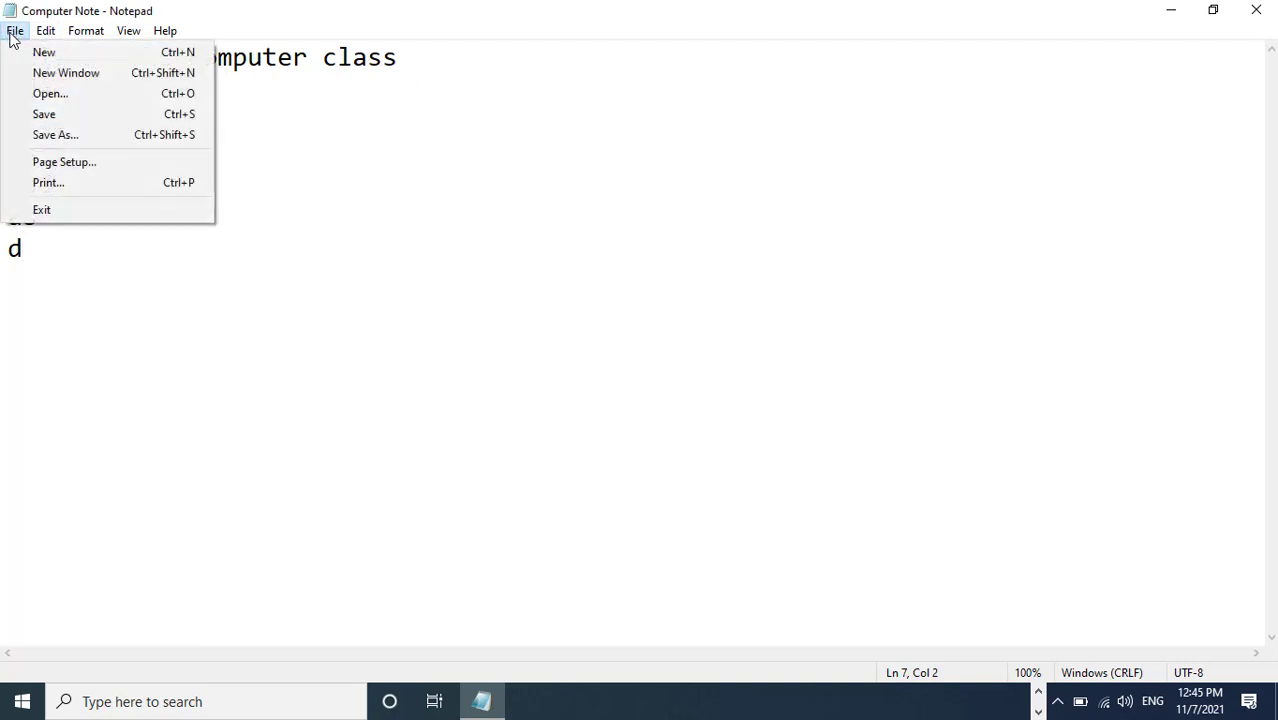
{"action": "left_click", "coordinate": [31, 56]}
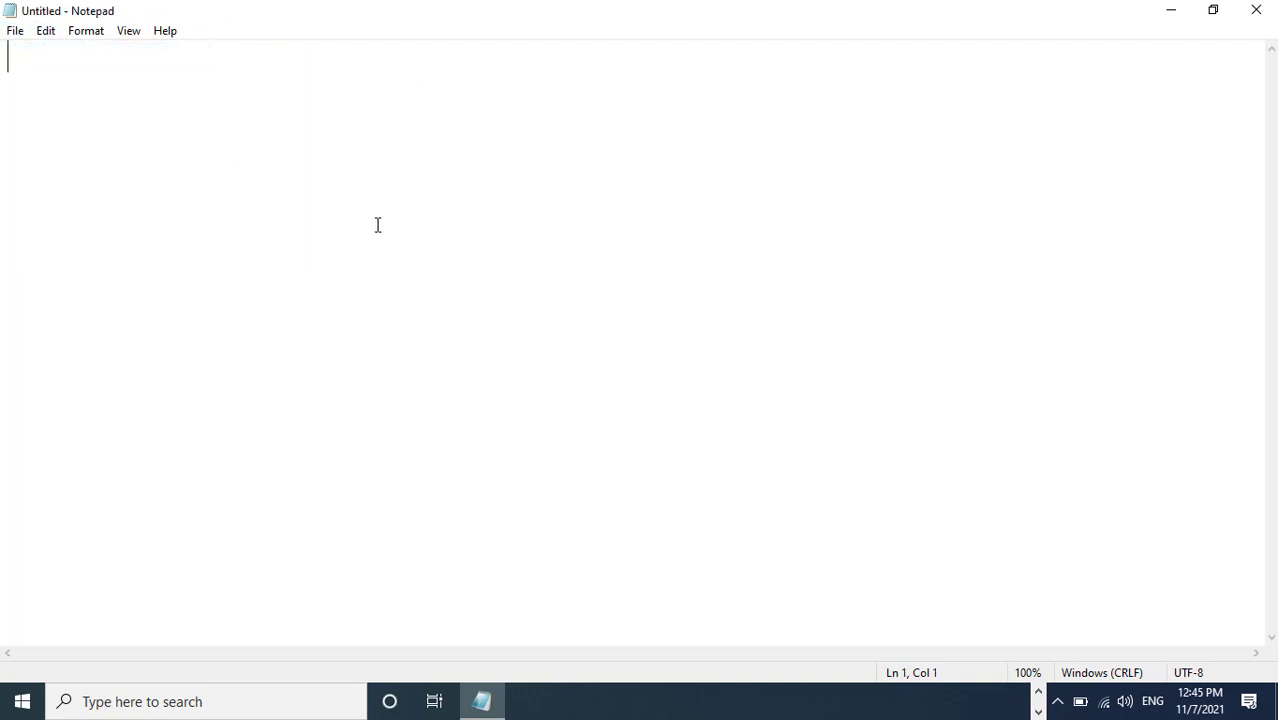
{"action": "type", "text": "Welcome to A"}
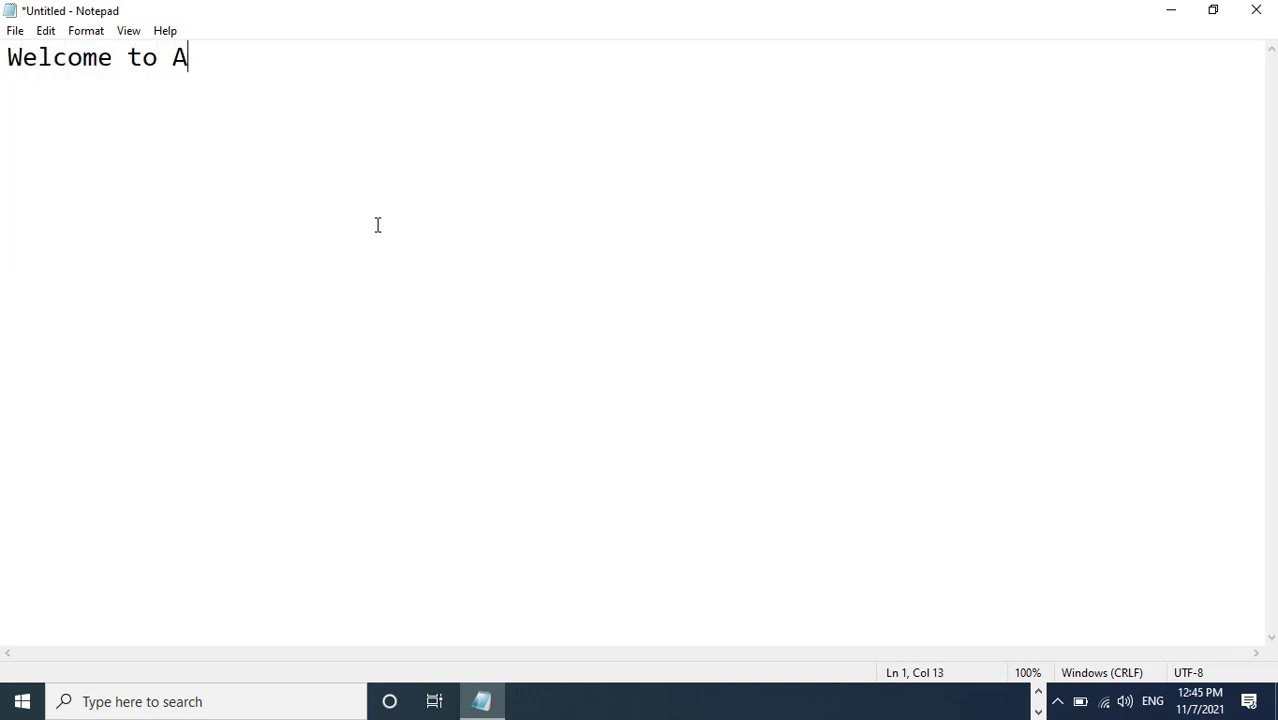
{"action": "type", "text": "fghanist"}
{"action": "key", "text": "BackSpace"}
{"action": "key", "text": "BackSpace"}
{"action": "type", "text": "s"}
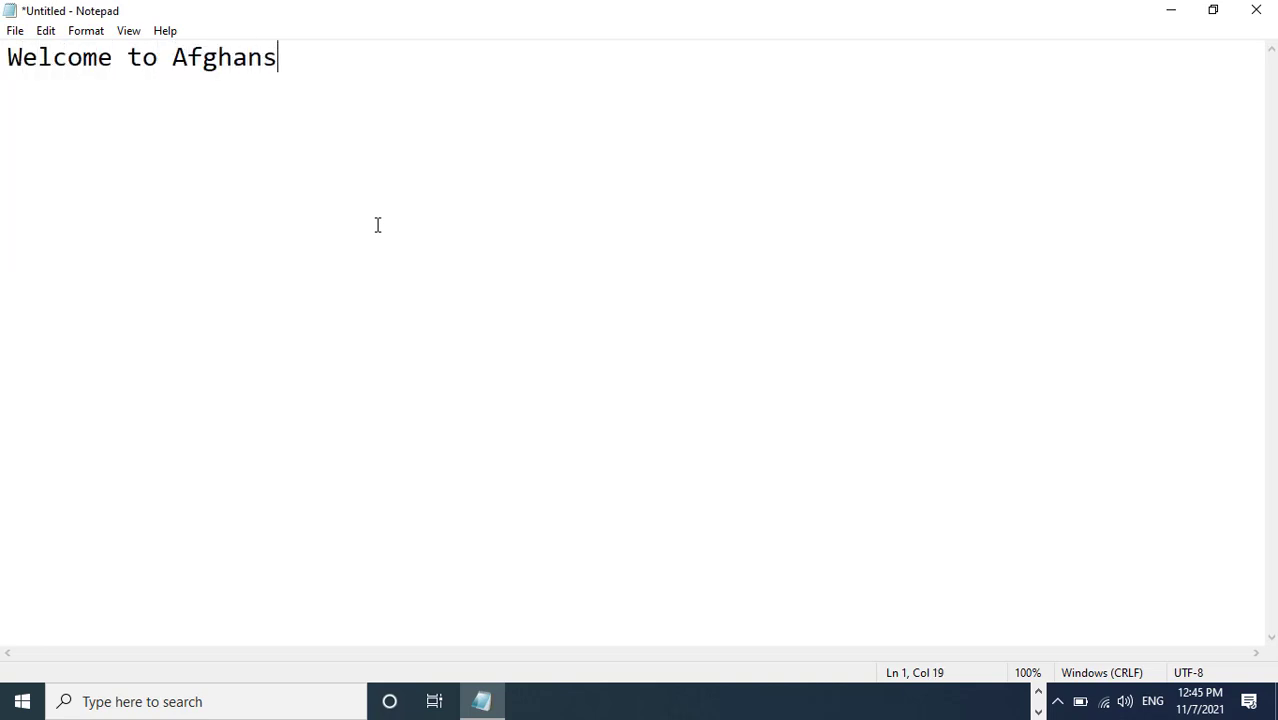
{"action": "key", "text": "BackSpace"}
{"action": "type", "text": "istan"}
Save the document to the Desktop as "ABC" and minimize the Notepad window.
{"action": "left_click", "coordinate": [15, 30]}
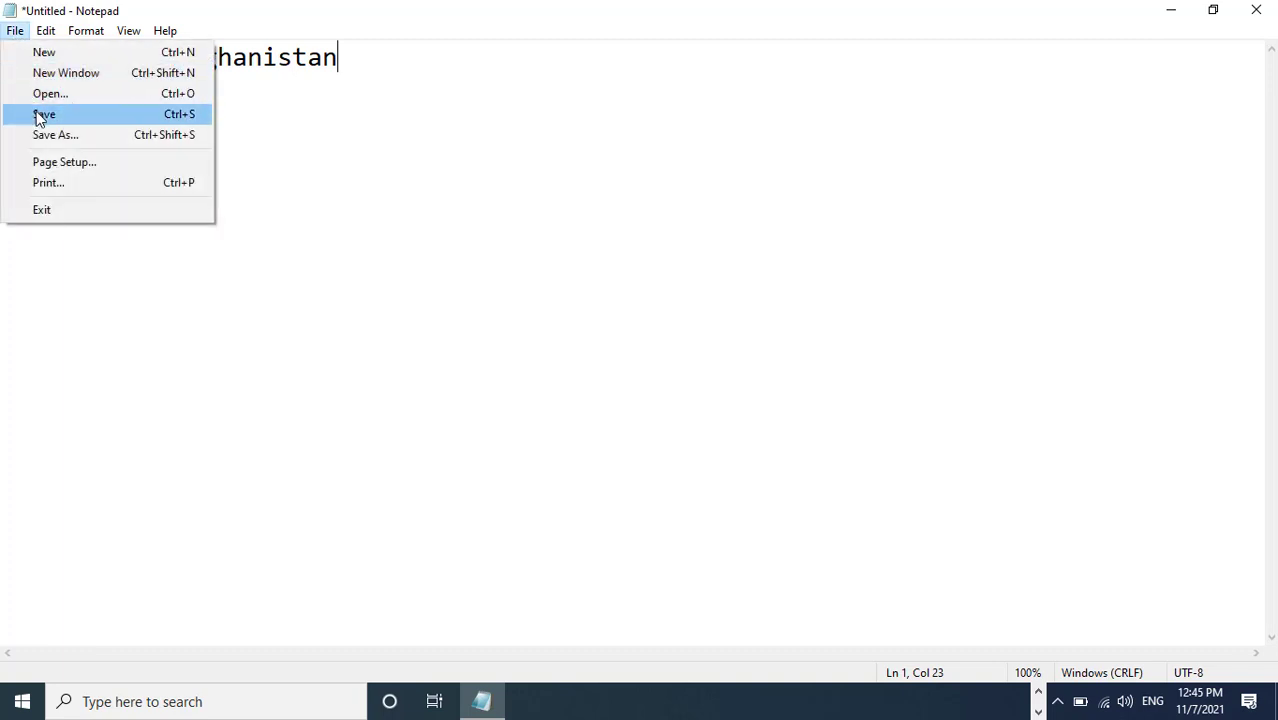
{"action": "left_click", "coordinate": [163, 114]}
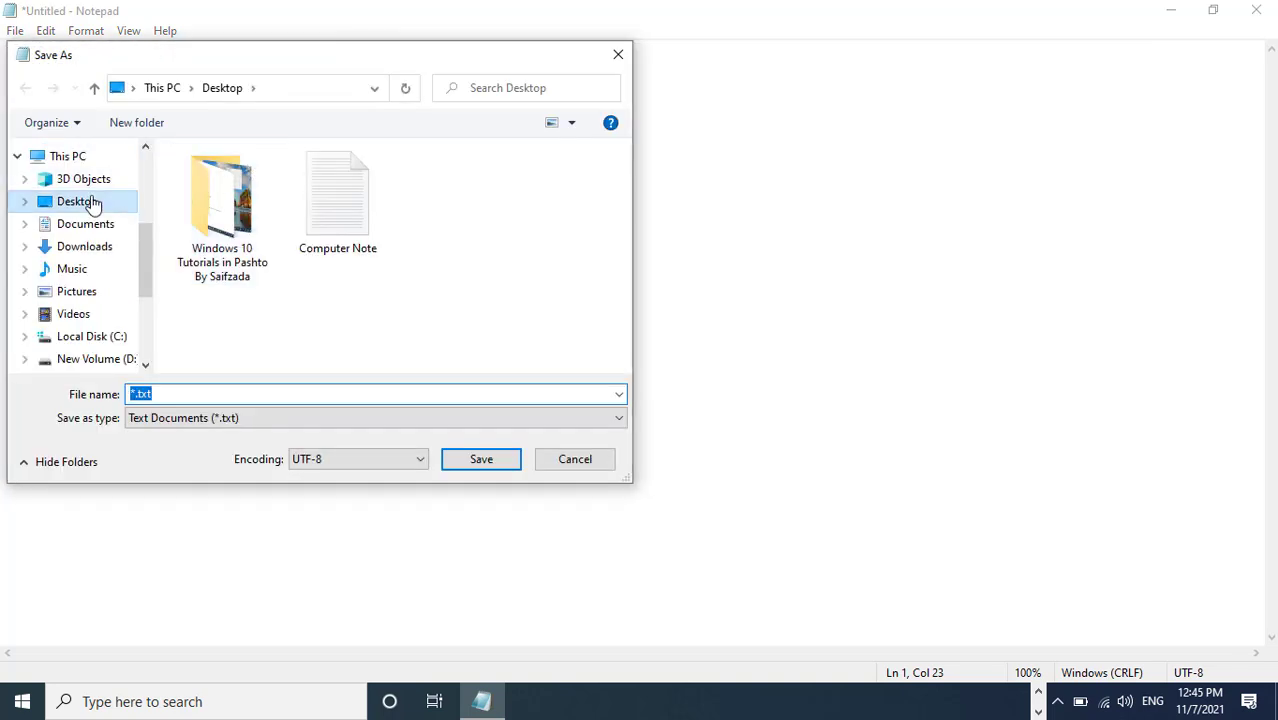
{"action": "left_click", "coordinate": [93, 203]}
{"action": "left_click", "coordinate": [178, 391]}
{"action": "type", "text": "ABC"}
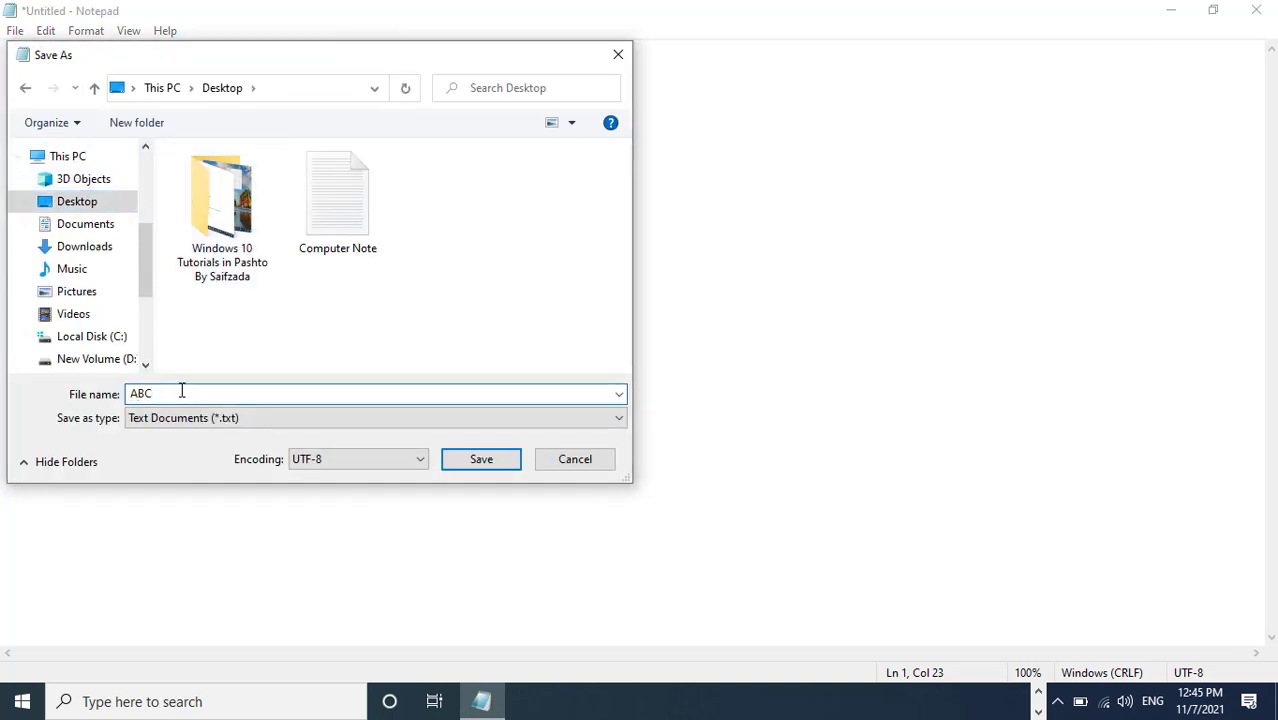
{"action": "left_click", "coordinate": [502, 465]}
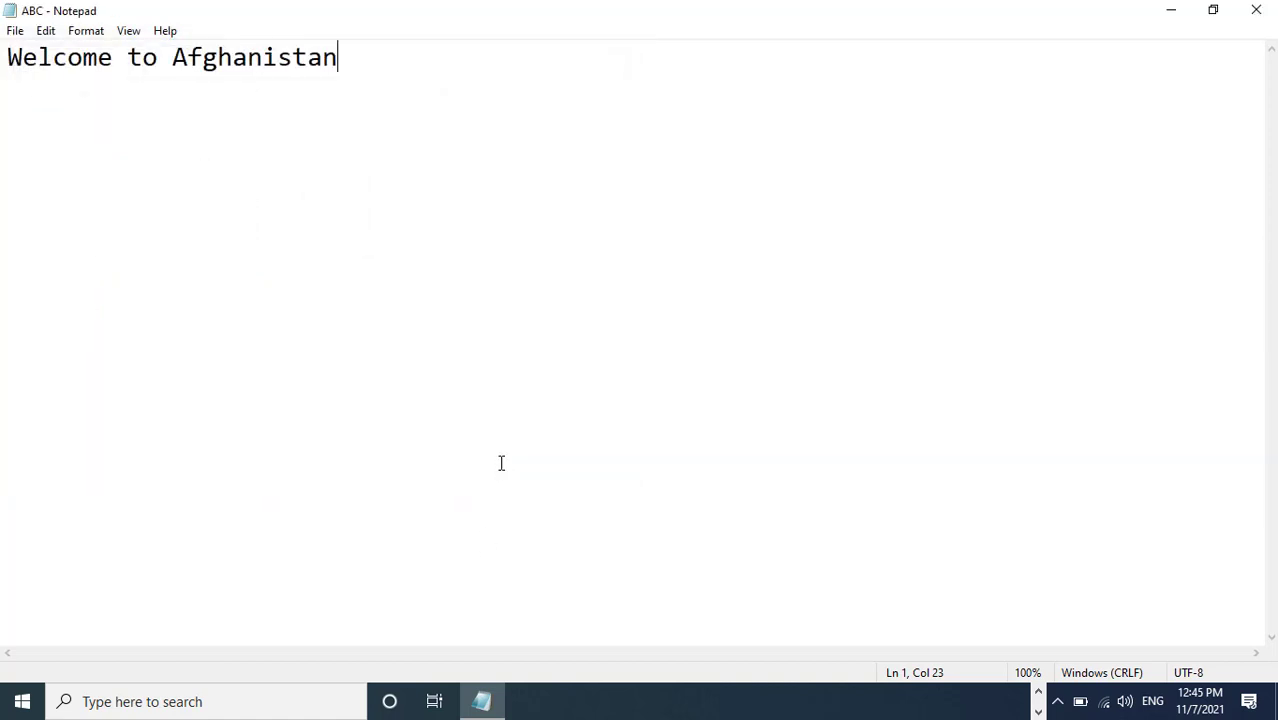
{"action": "left_click", "coordinate": [1171, 10]}
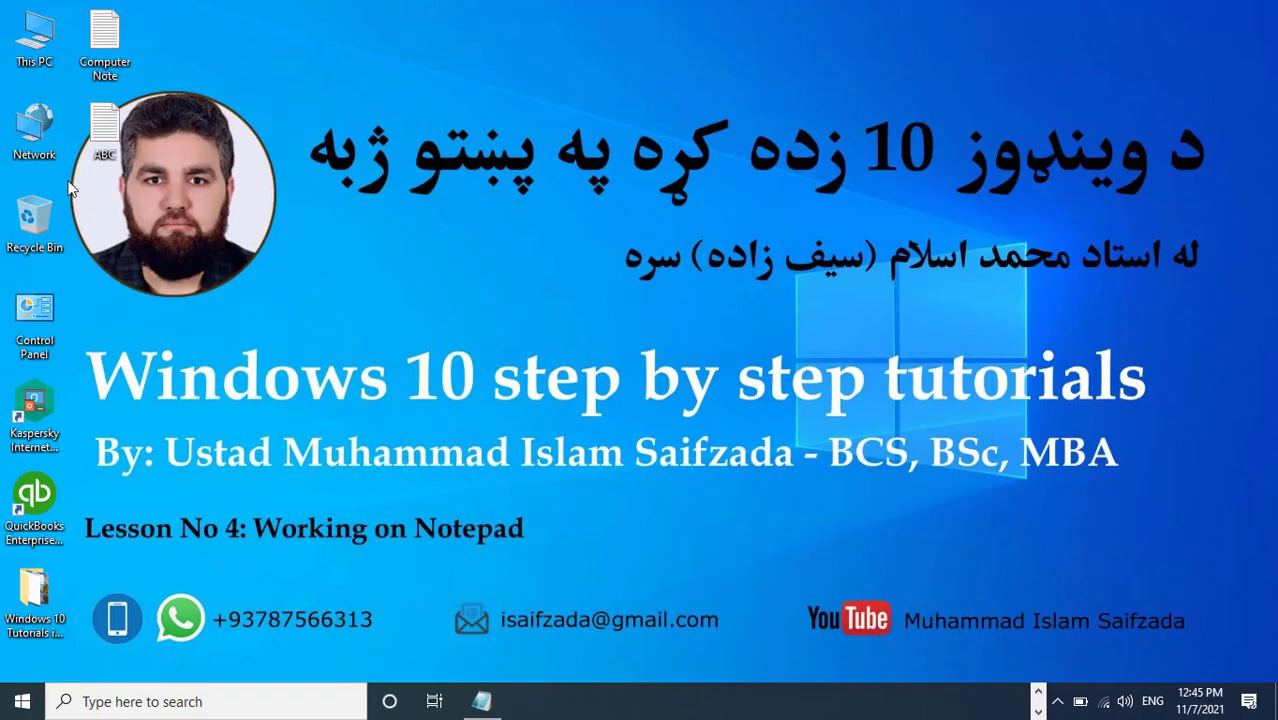
Open the saved "ABC" file from the Desktop to check its text, close it and return to the minimized Notepad window.
{"action": "double_click", "coordinate": [105, 135]}
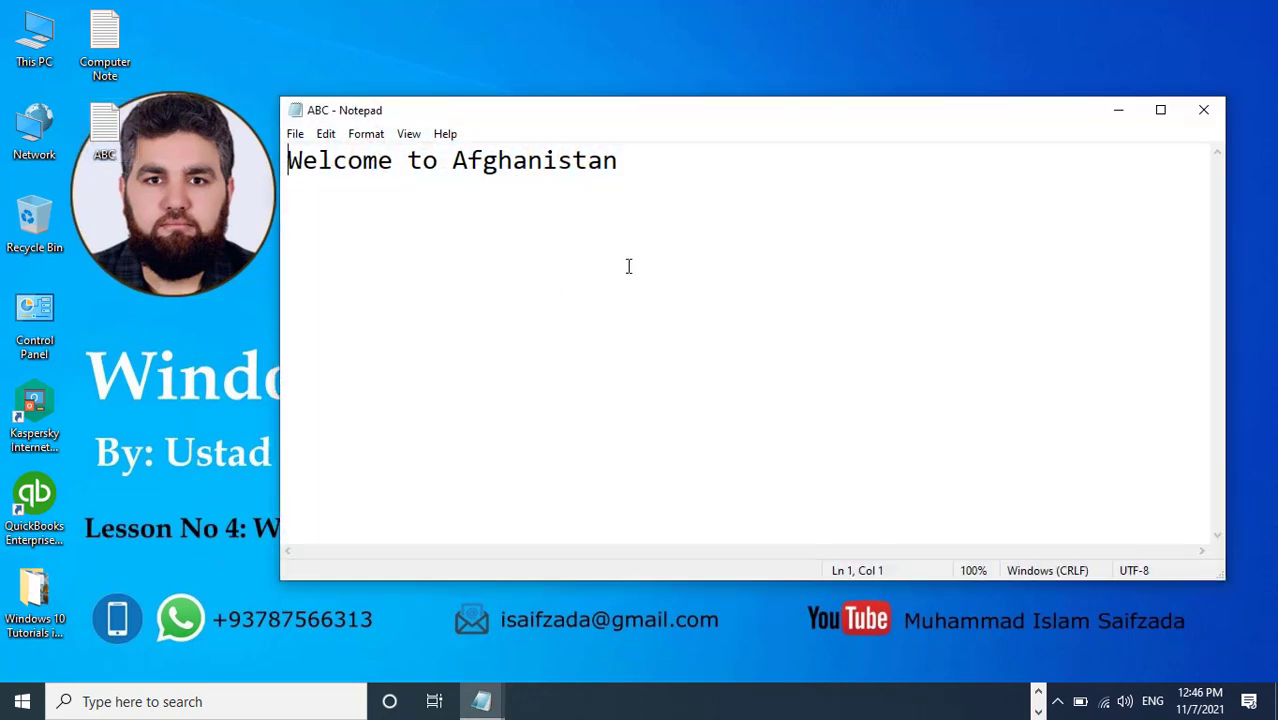
{"action": "left_click", "coordinate": [1204, 110]}
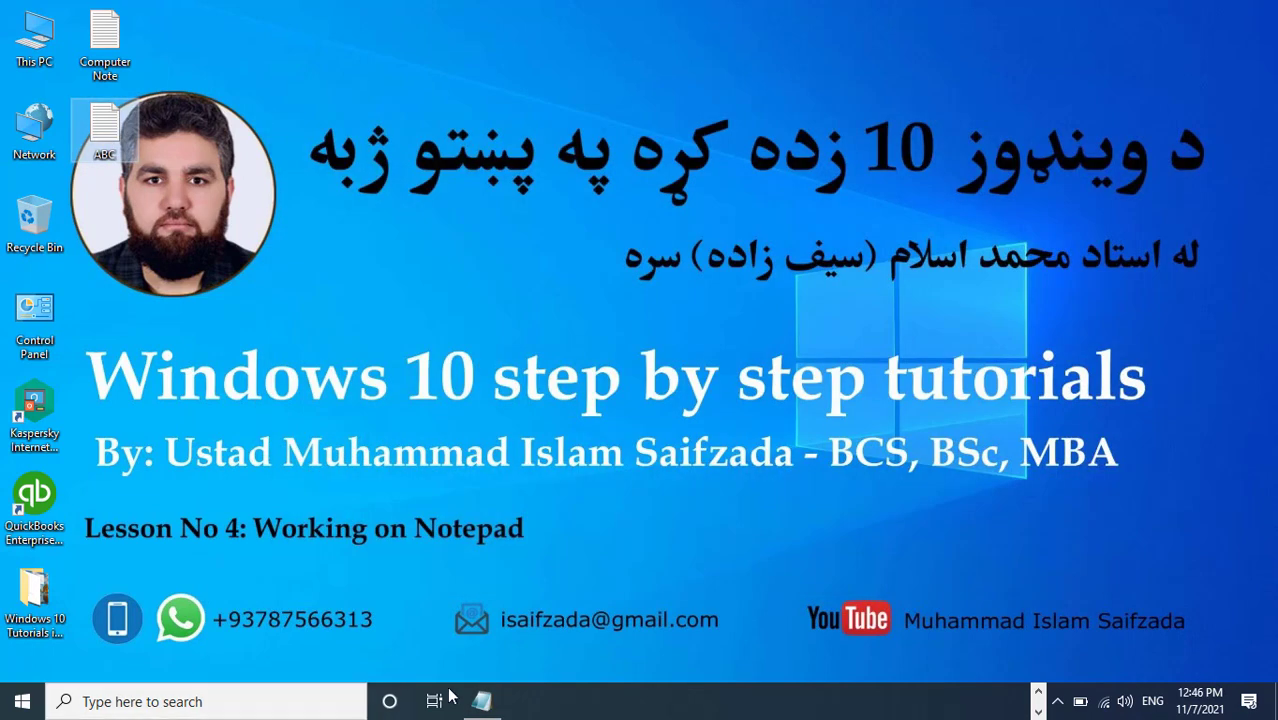
{"action": "left_click", "coordinate": [481, 701]}
Save the "ABC" document again under its existing name.
{"action": "left_click", "coordinate": [15, 30]}
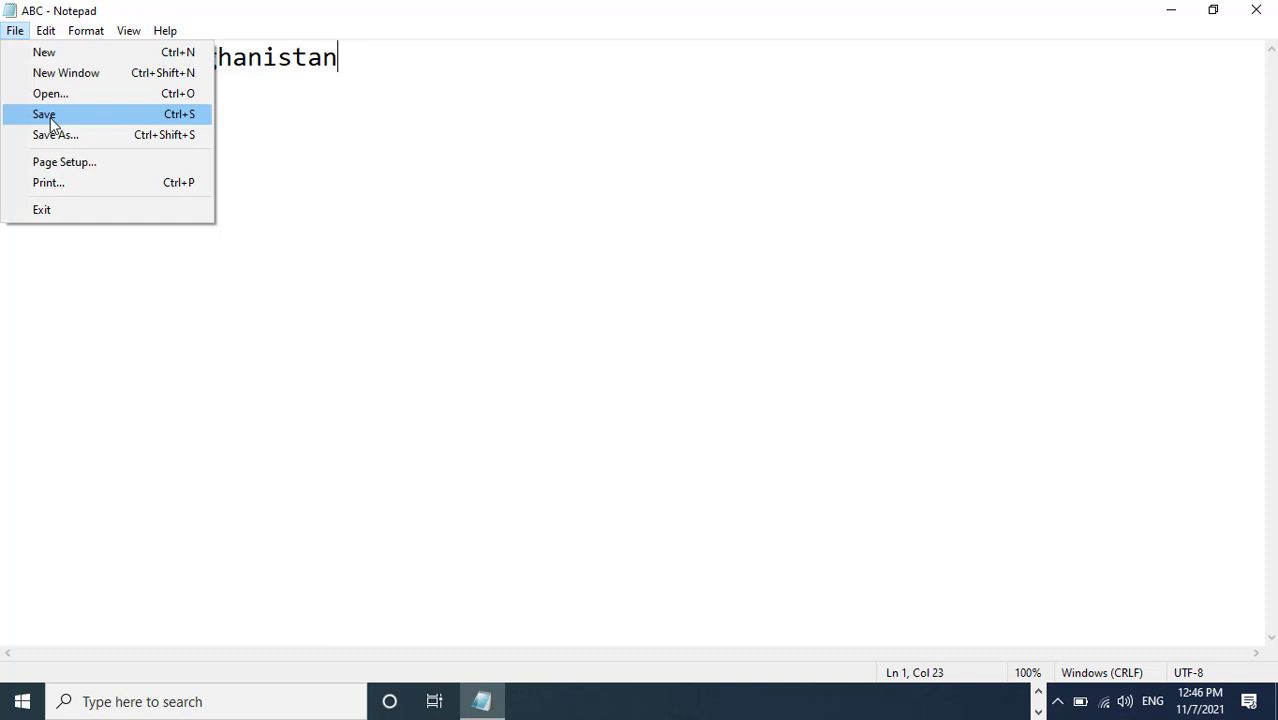
{"action": "left_click", "coordinate": [44, 114]}
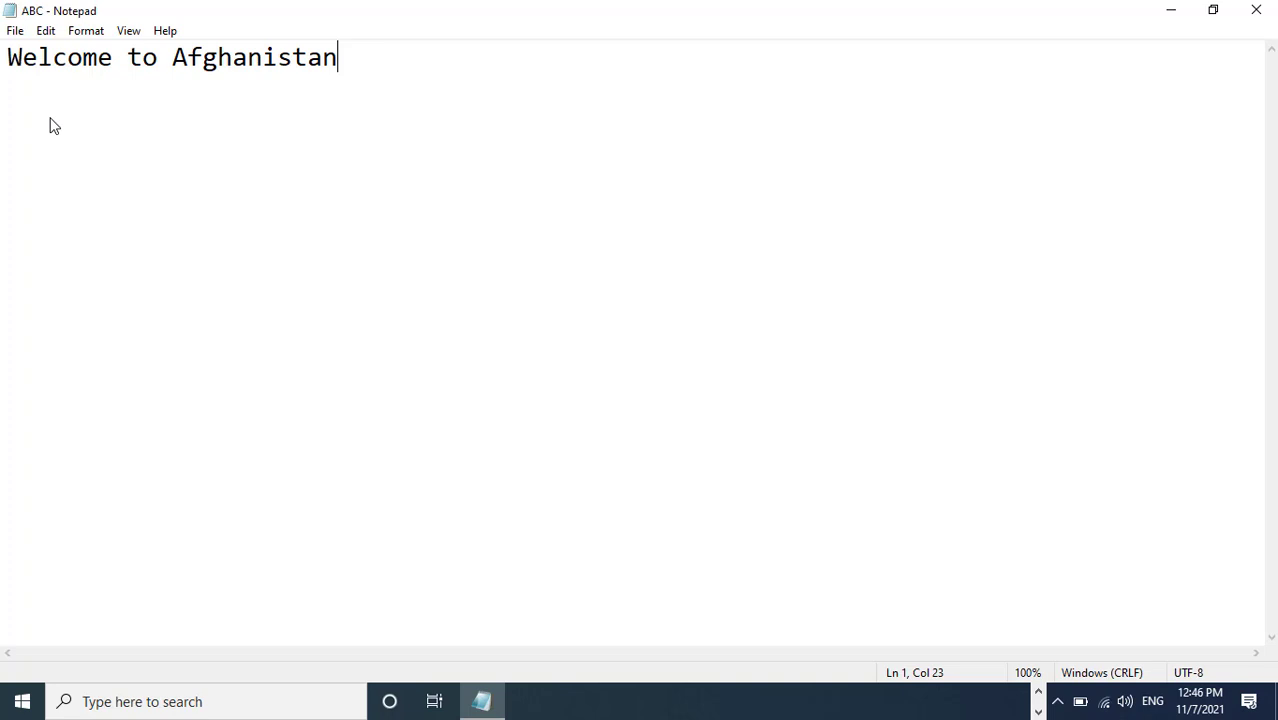
{"action": "left_click", "coordinate": [15, 30]}
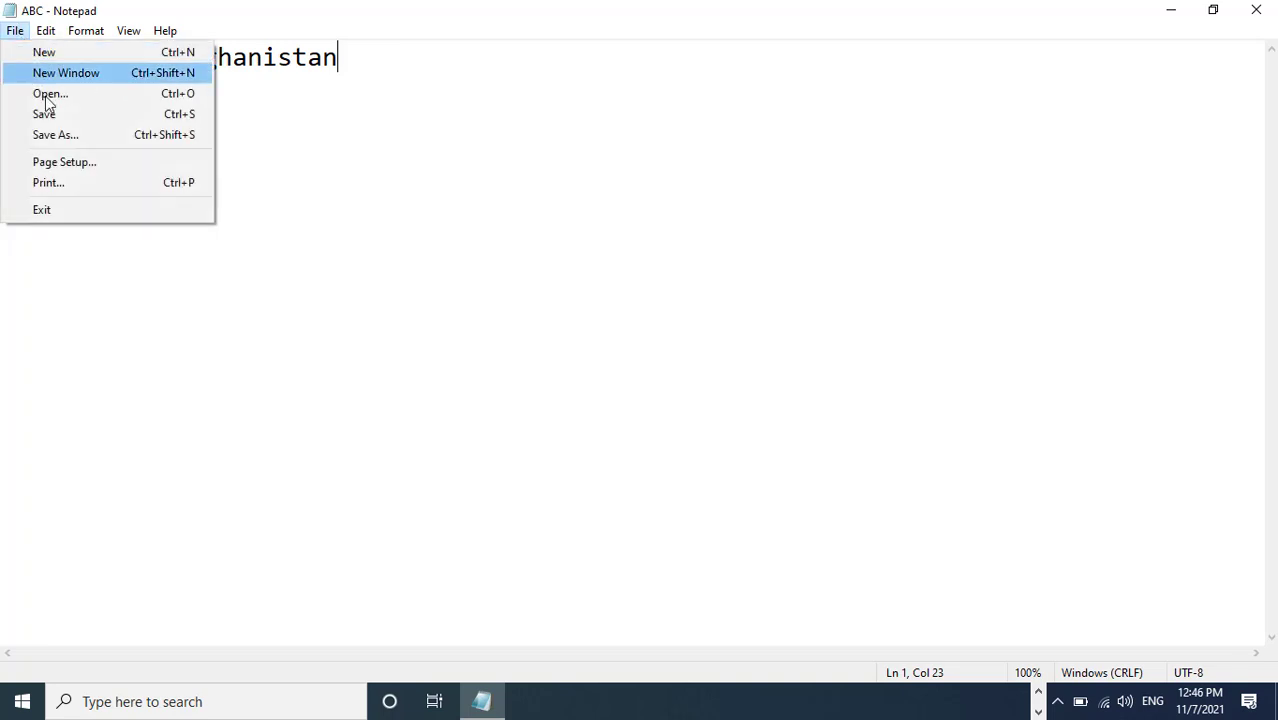
{"action": "left_click", "coordinate": [57, 126]}
Examine the Save As dialog's Documents and Desktop locations, file name and file type choices, and leave it without saving.
{"action": "left_click", "coordinate": [15, 30]}
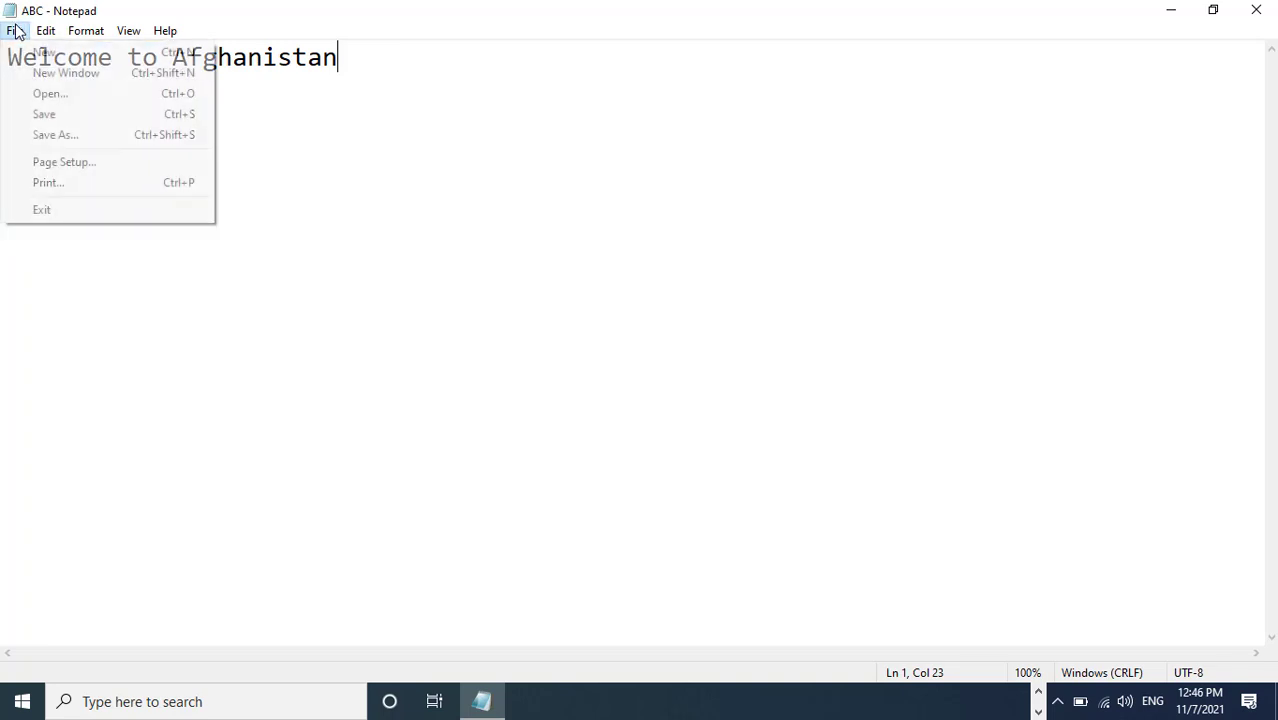
{"action": "left_click", "coordinate": [78, 137]}
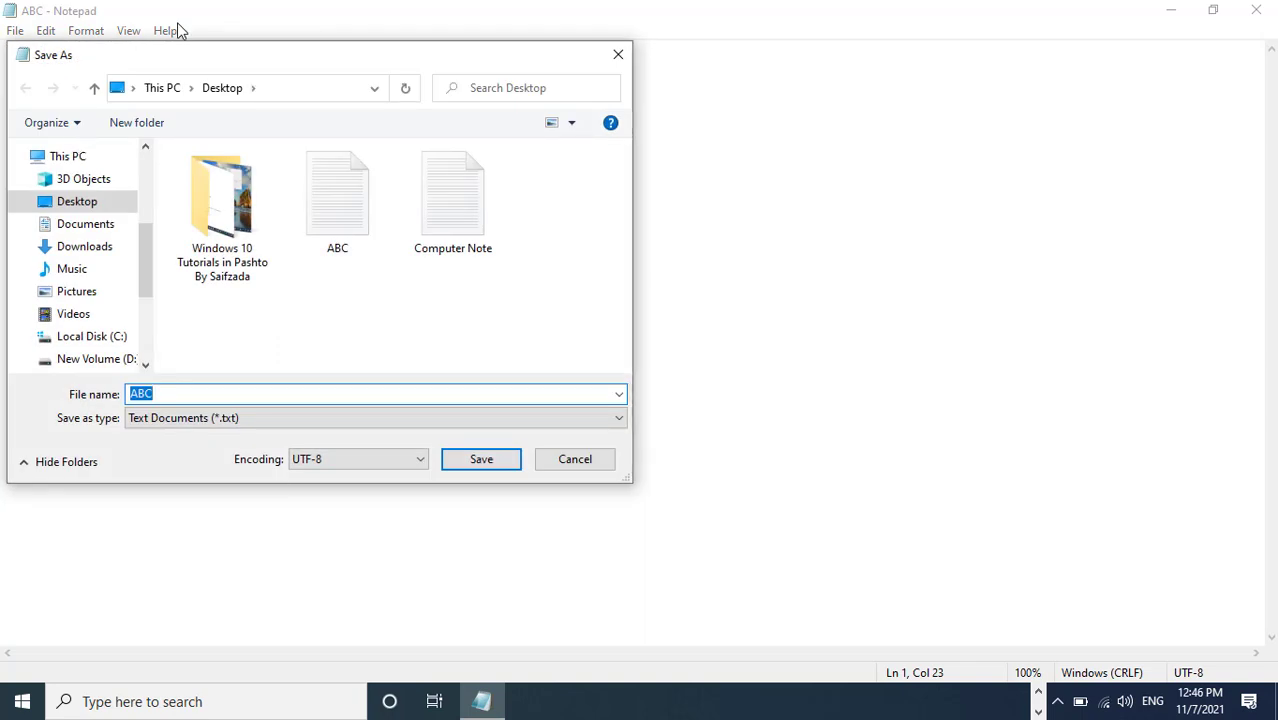
{"action": "left_click", "coordinate": [95, 228]}
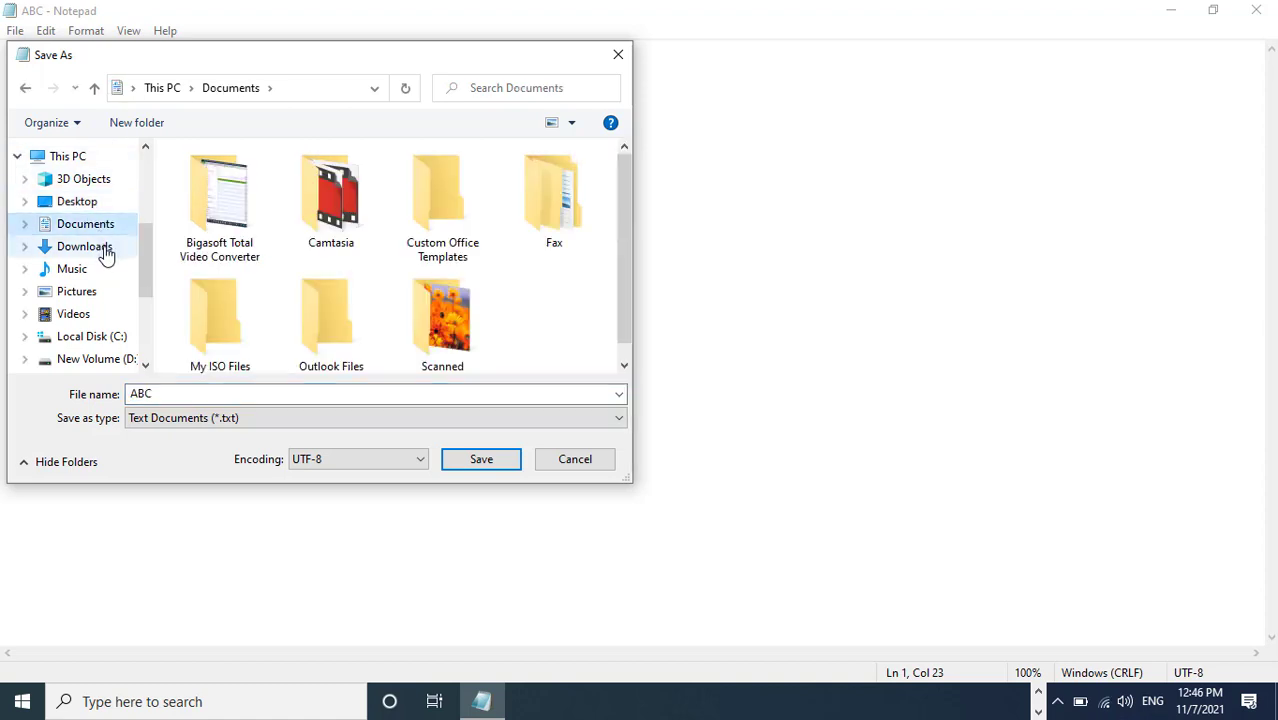
{"action": "left_click", "coordinate": [94, 205]}
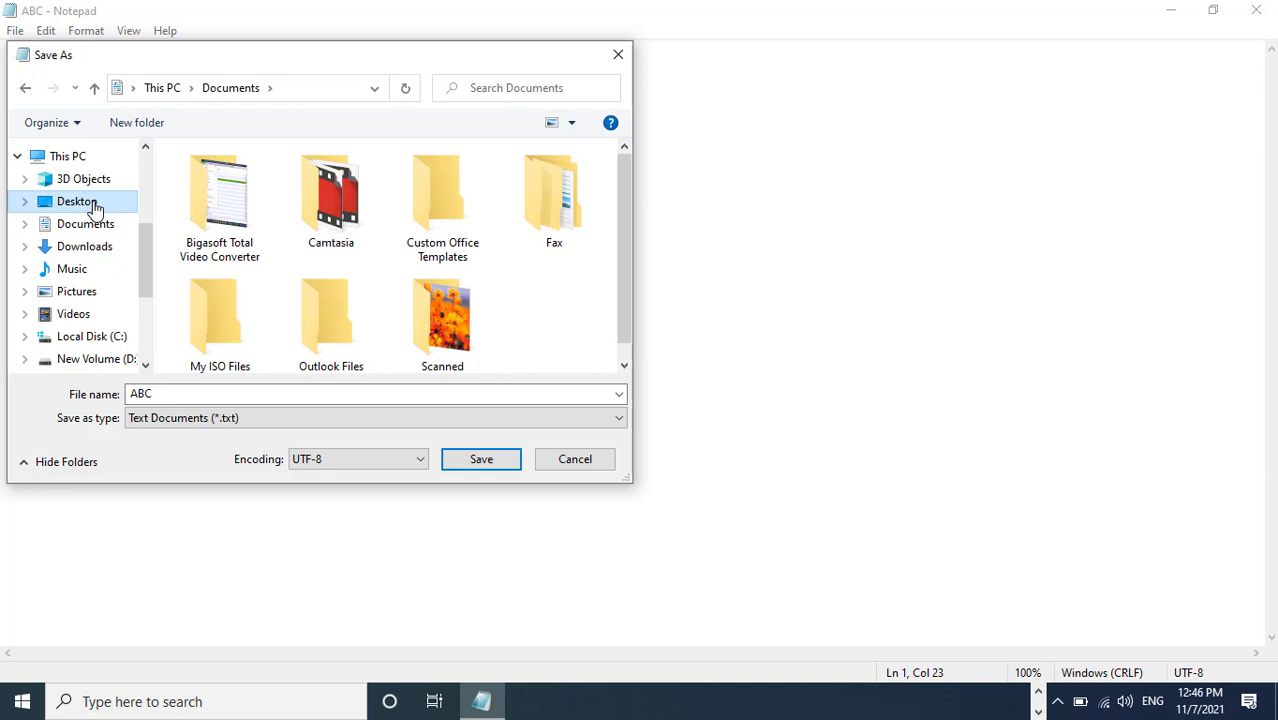
{"action": "left_click", "coordinate": [165, 394]}
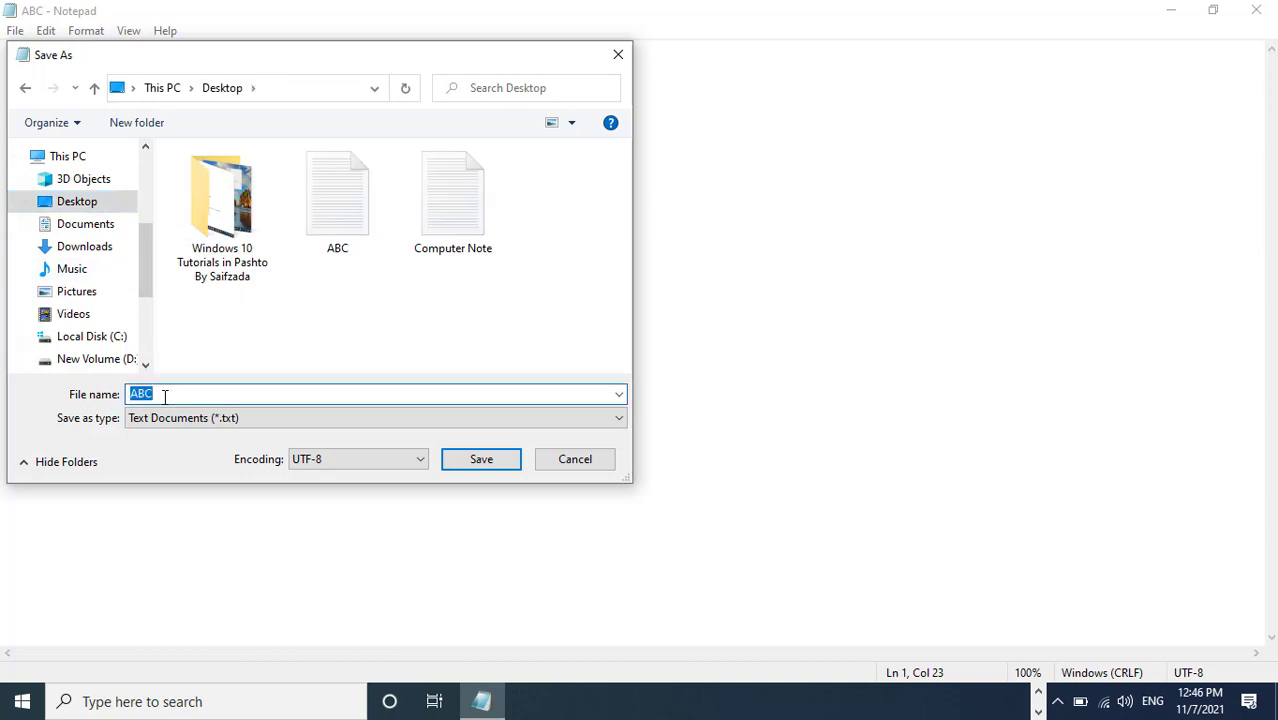
{"action": "left_click", "coordinate": [177, 418]}
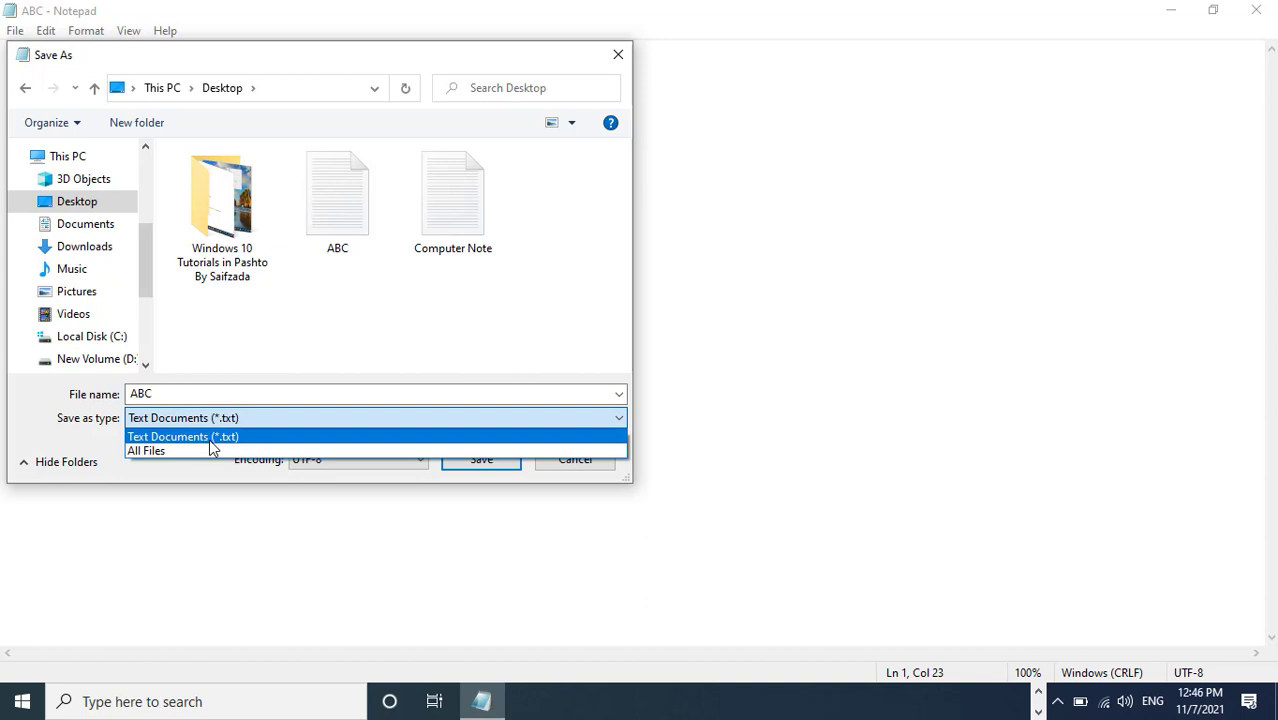
{"action": "left_click", "coordinate": [283, 302]}
{"action": "left_click", "coordinate": [575, 459]}
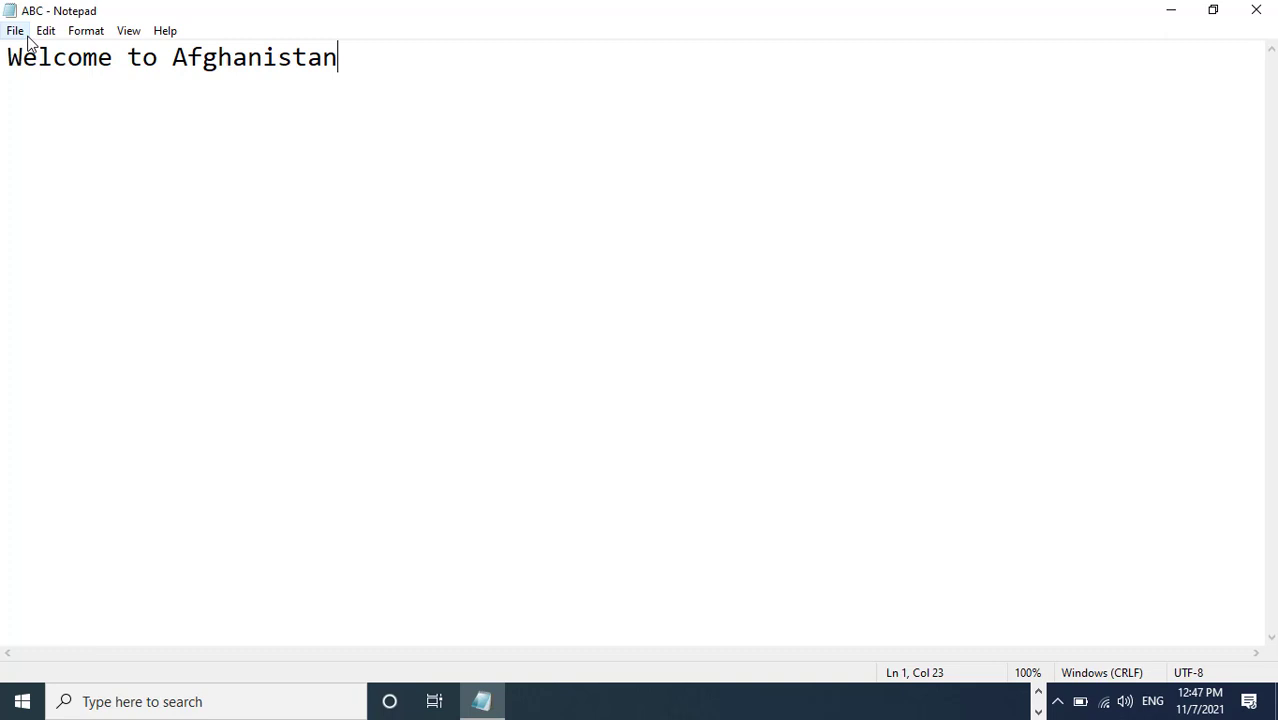
Add an empty line below the sentence "Welcome to Afghanistan".
{"action": "left_click", "coordinate": [15, 31]}
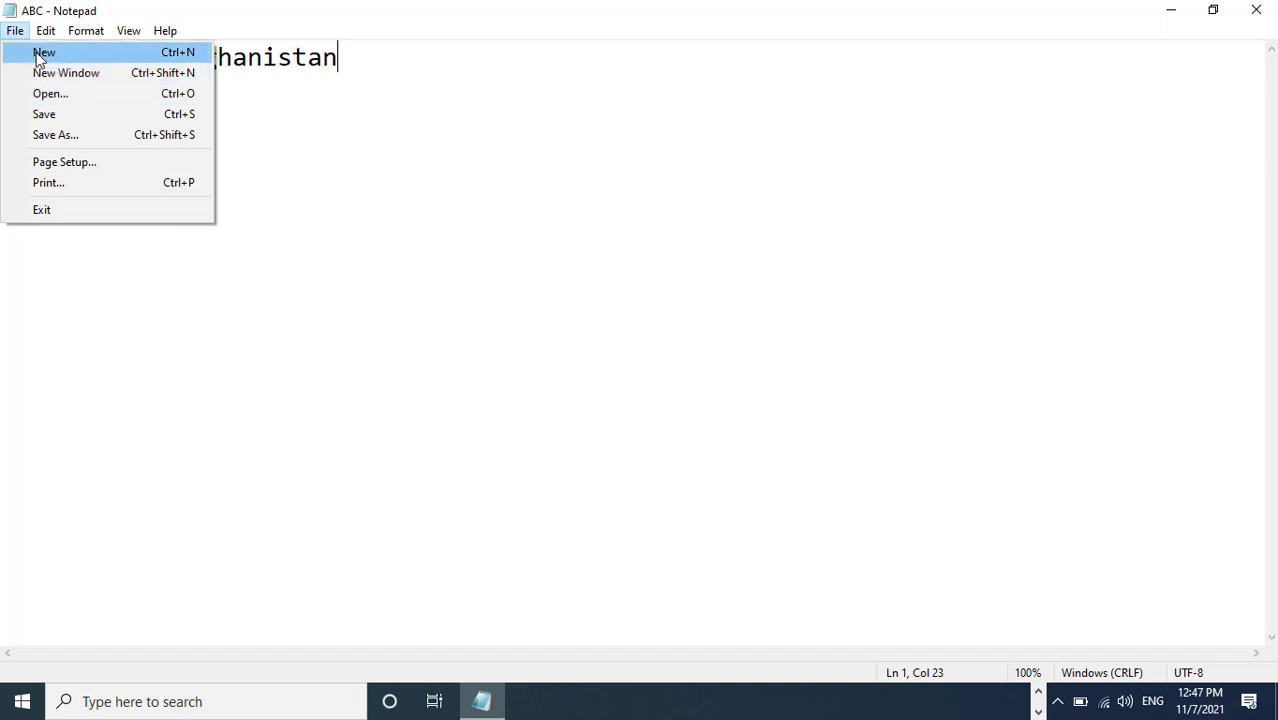
{"action": "left_click", "coordinate": [604, 80]}
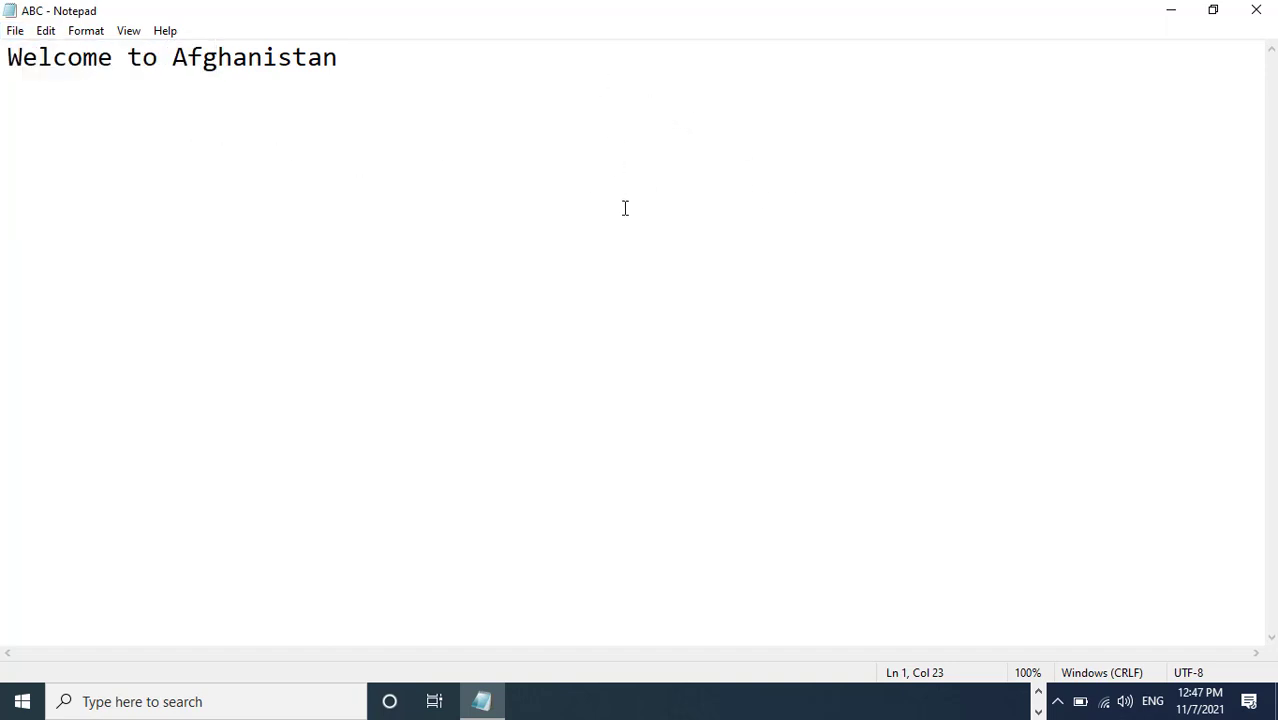
{"action": "key", "text": "Return"}
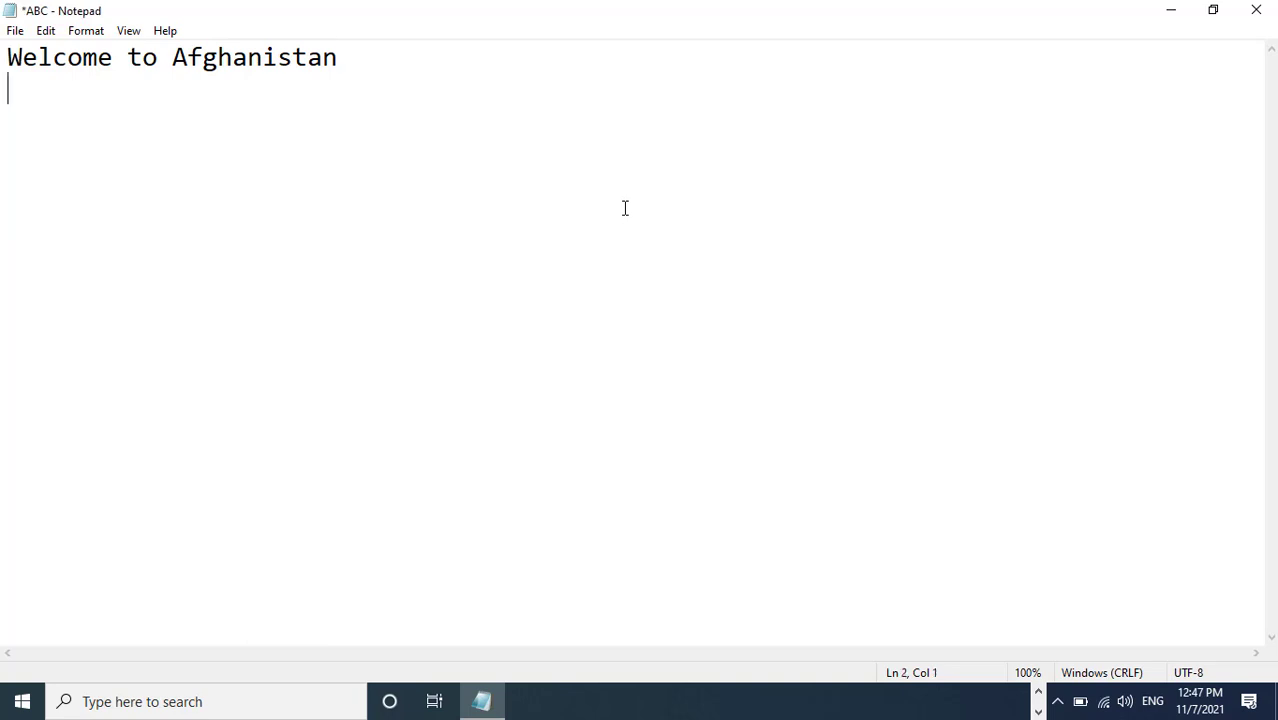
{"action": "left_click", "coordinate": [15, 30]}
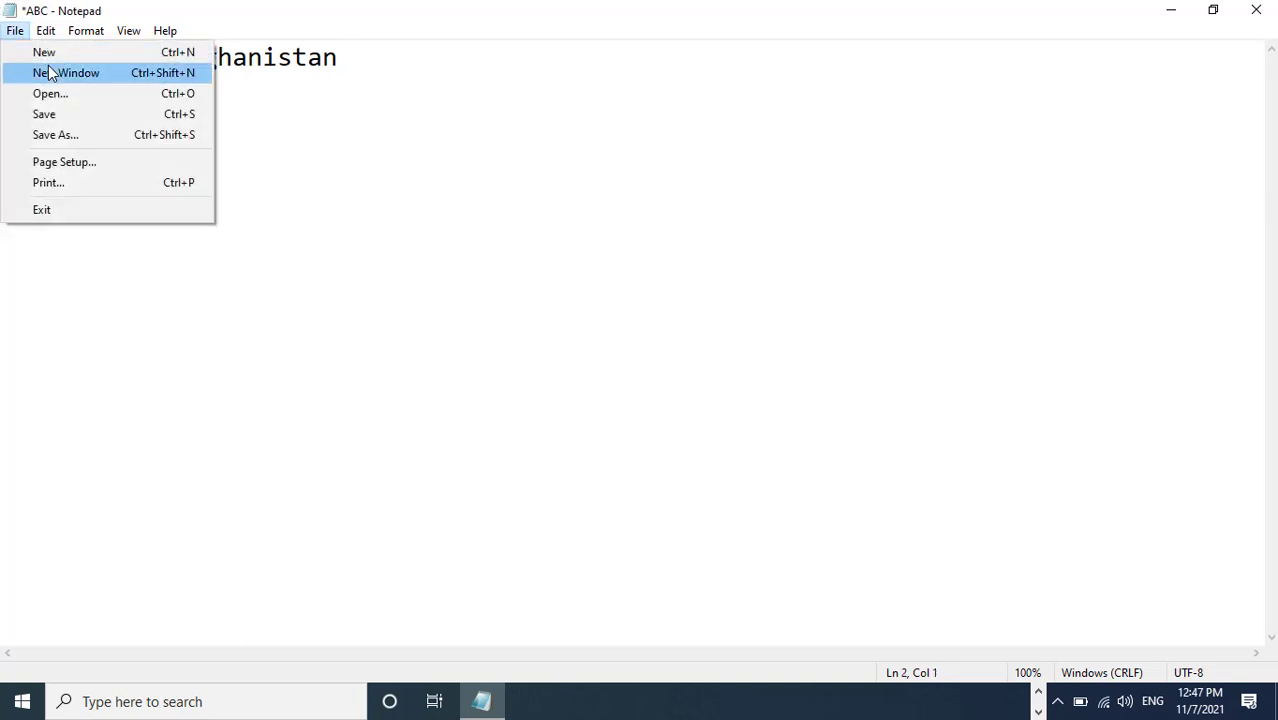
{"action": "left_click", "coordinate": [486, 201]}
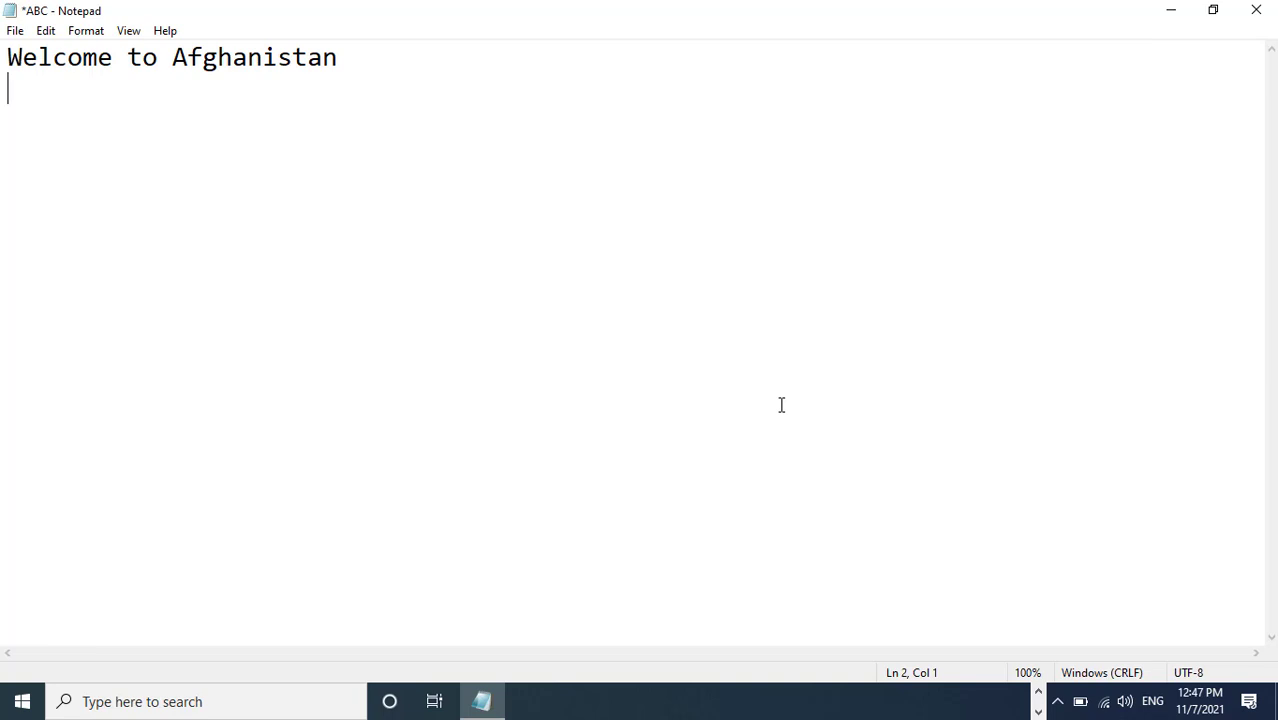
Bring up the Print dialog to view its printer, page range and copies options, and close it without printing.
{"action": "key", "text": "ctrl+p"}
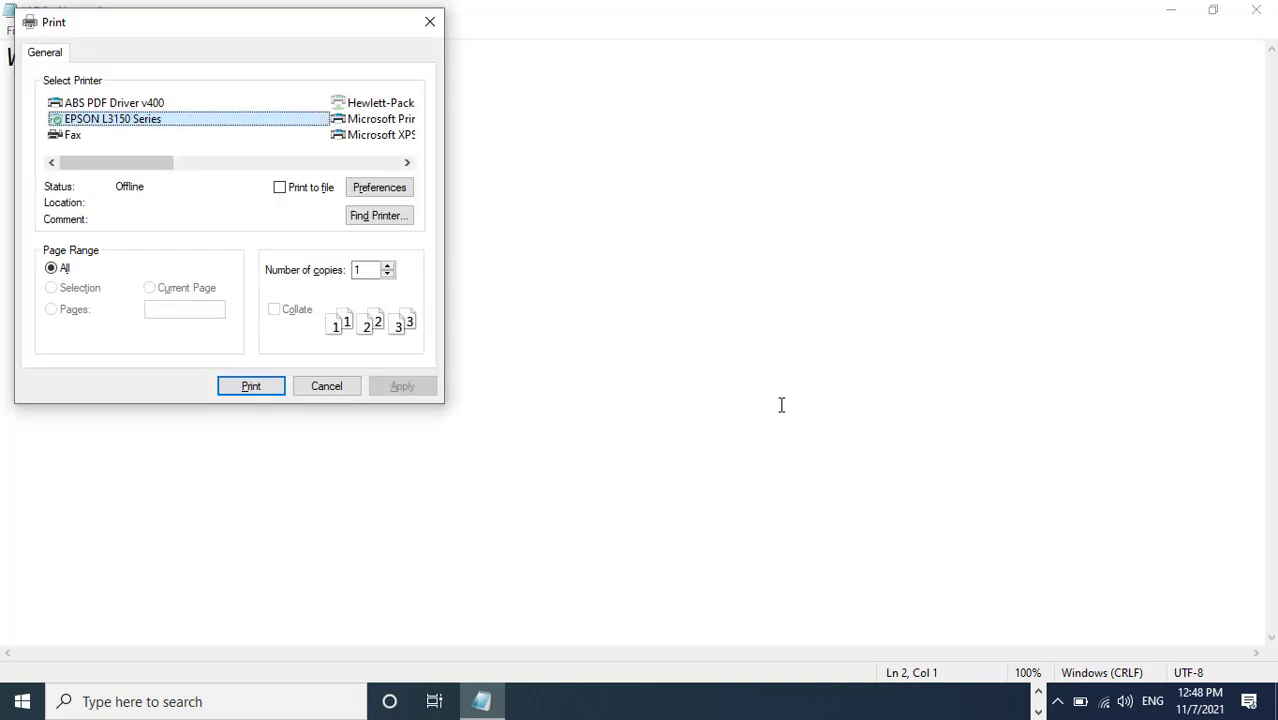
{"action": "key", "text": "Escape"}
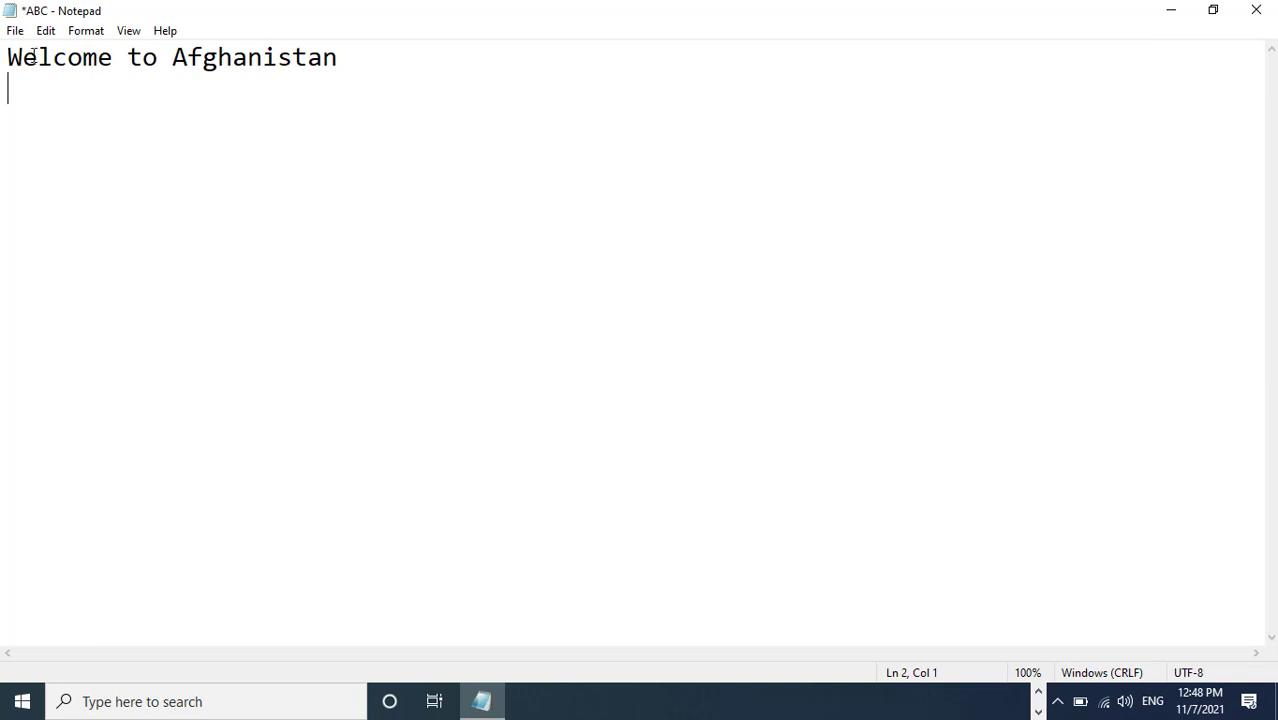
{"action": "left_click", "coordinate": [15, 30]}
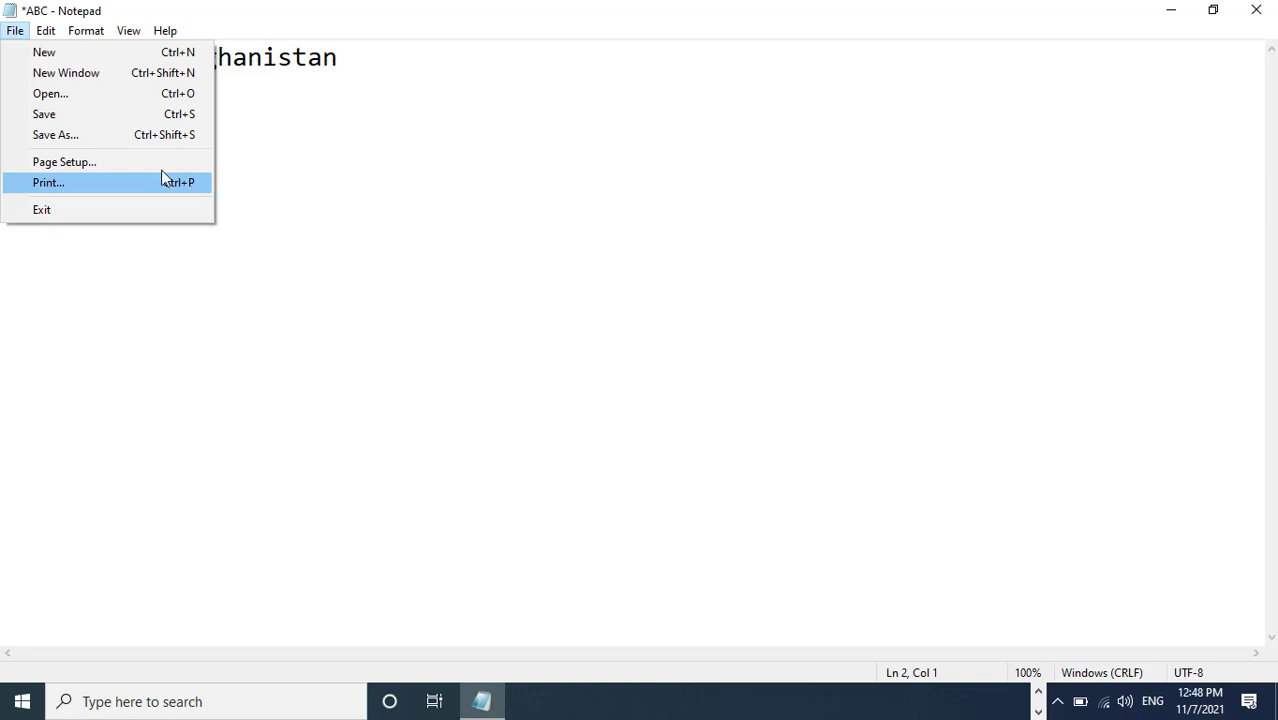
{"action": "left_click", "coordinate": [445, 163]}
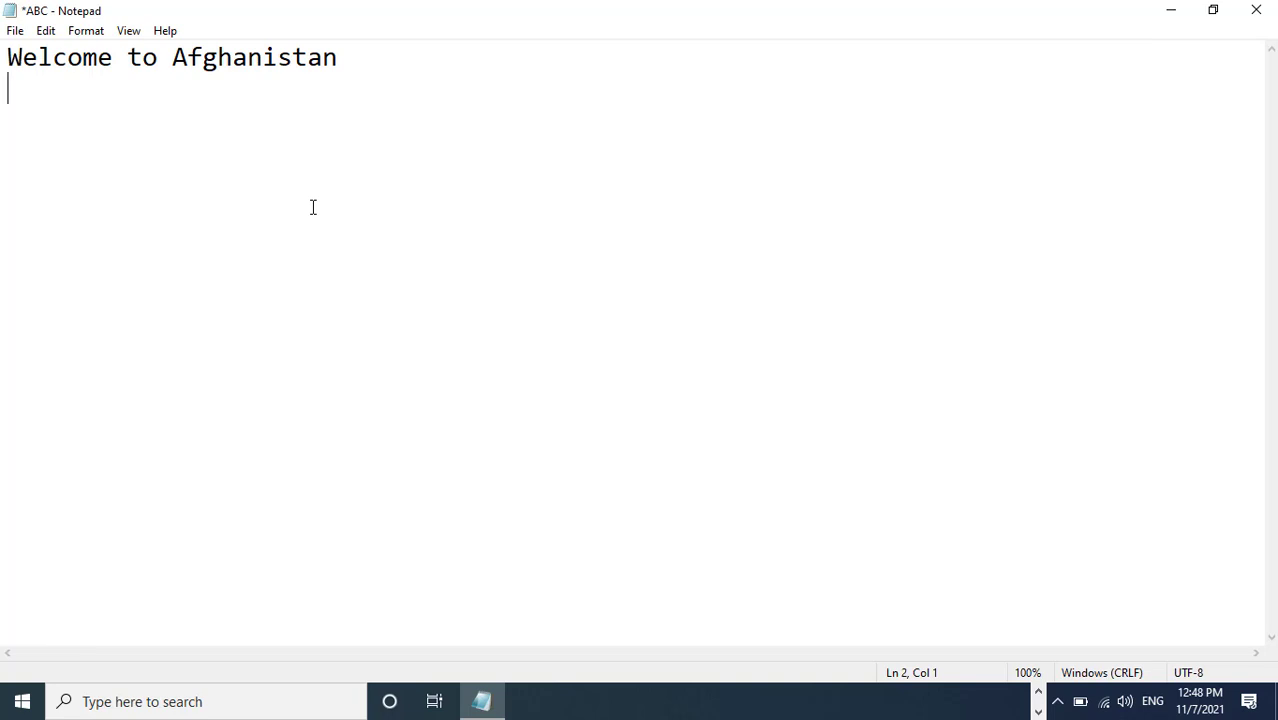
Bring up Page Setup to view the paper, orientation, margin, header and footer settings, and close it without changes.
{"action": "key", "text": "alt"}
{"action": "key", "text": "f"}
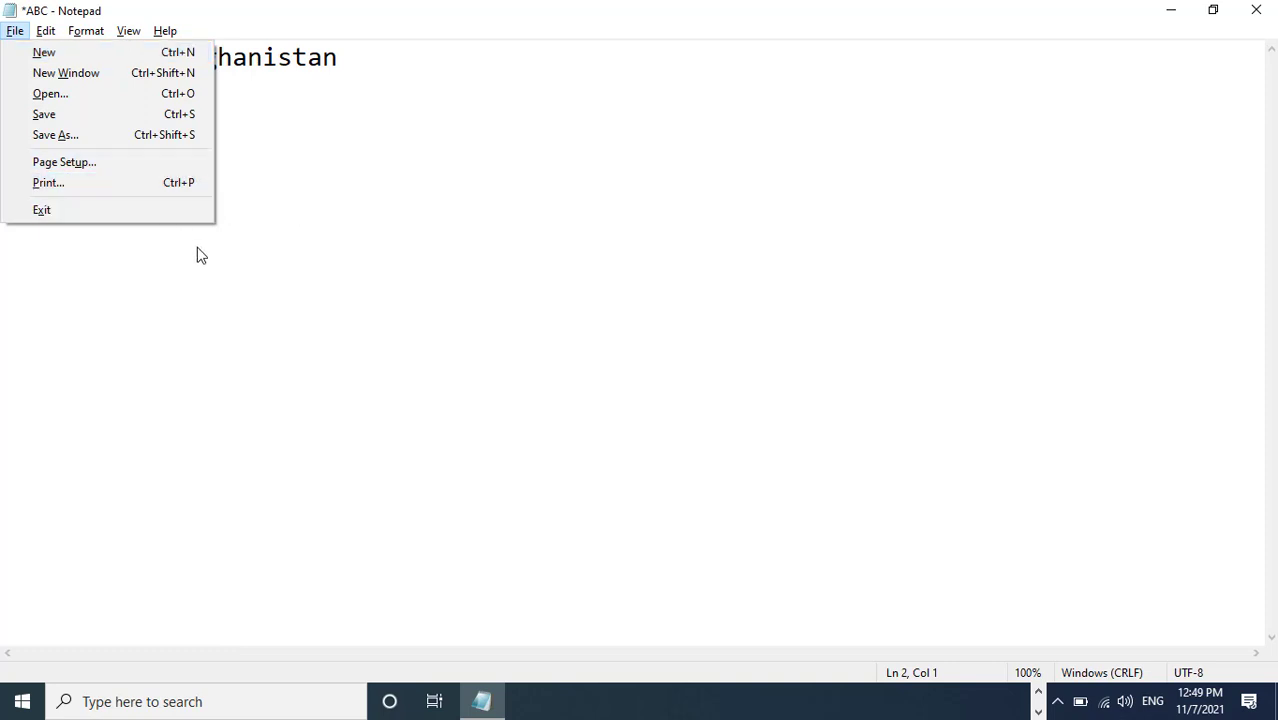
{"action": "key", "text": "u"}
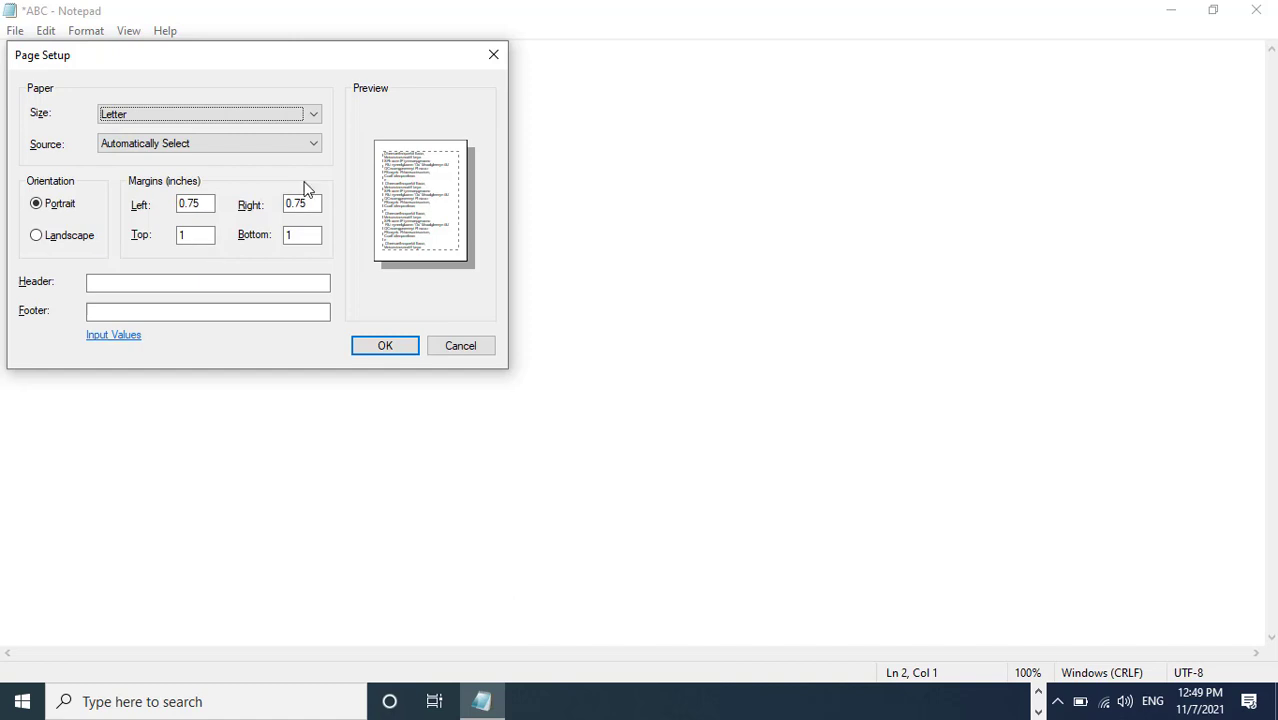
{"action": "key", "text": "Escape"}
{"action": "left_click", "coordinate": [20, 31]}
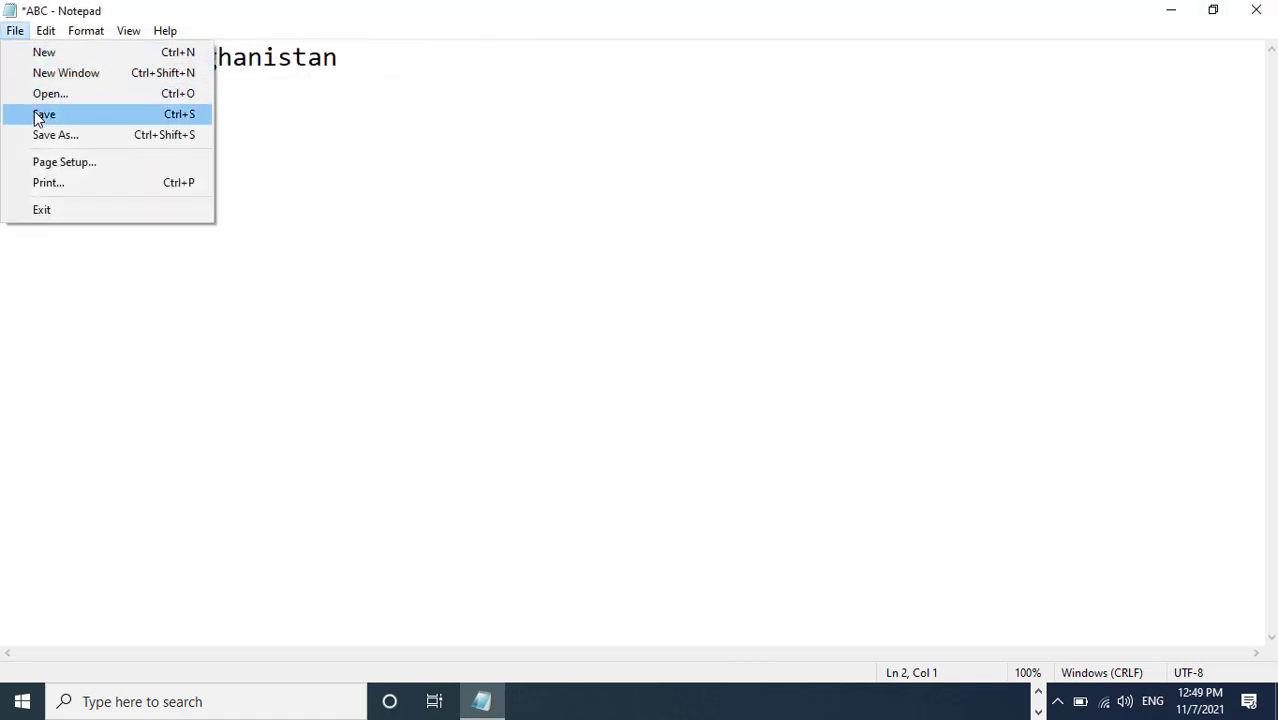
{"action": "left_click", "coordinate": [446, 160]}
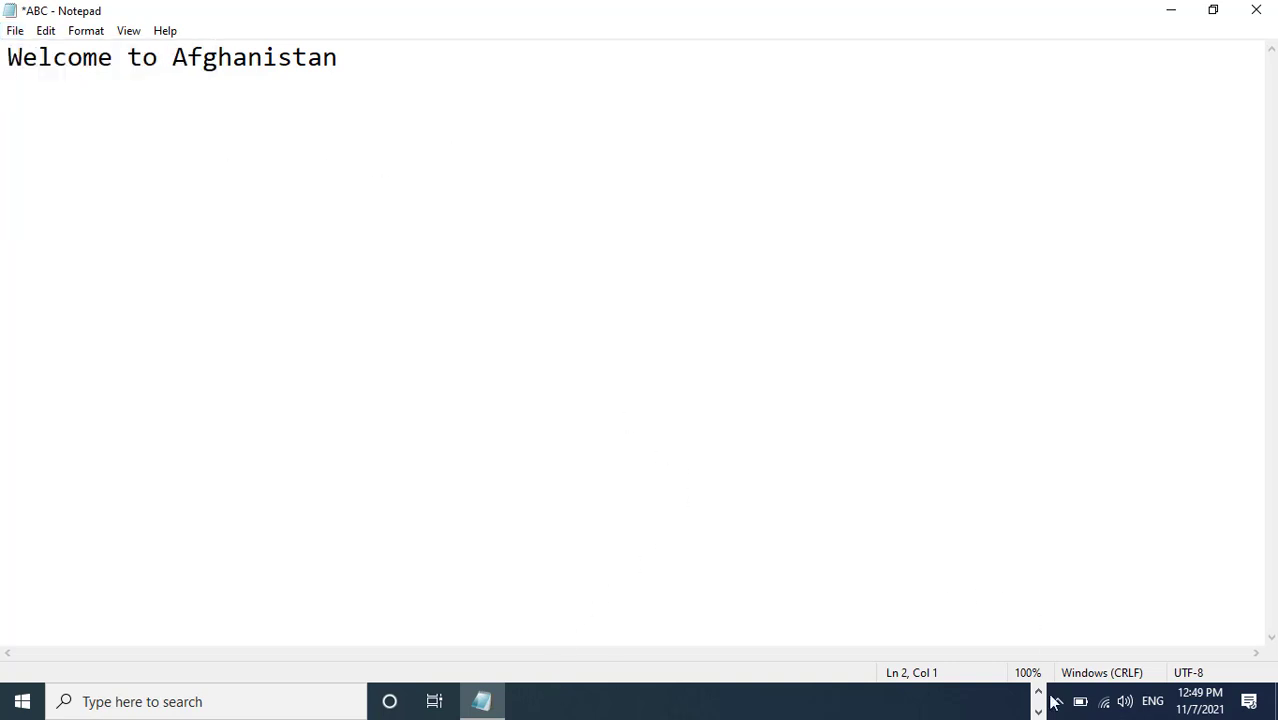
Switch to the Word document "Document1", copy all of its text and close it without saving.
{"action": "left_click", "coordinate": [900, 702]}
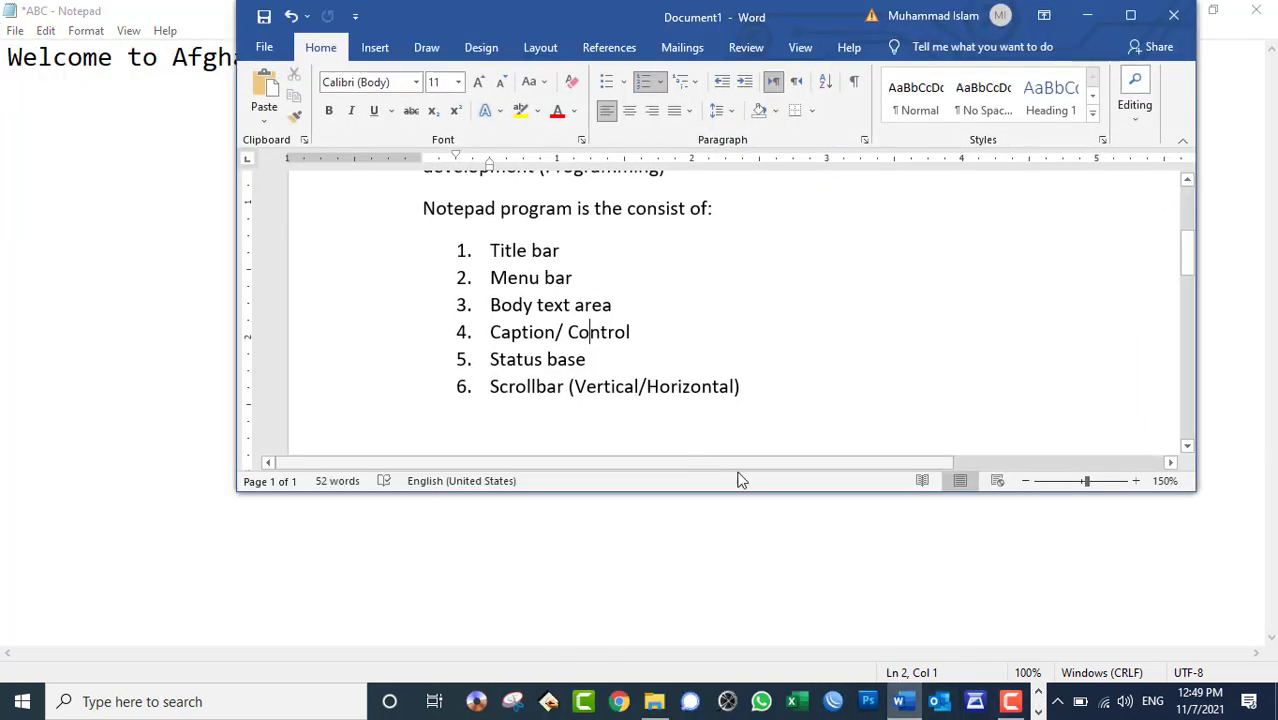
{"action": "double_click", "coordinate": [805, 32]}
{"action": "key", "text": "ctrl+a"}
{"action": "scroll", "coordinate": [643, 403], "scroll_direction": "up", "scroll_amount": 5}
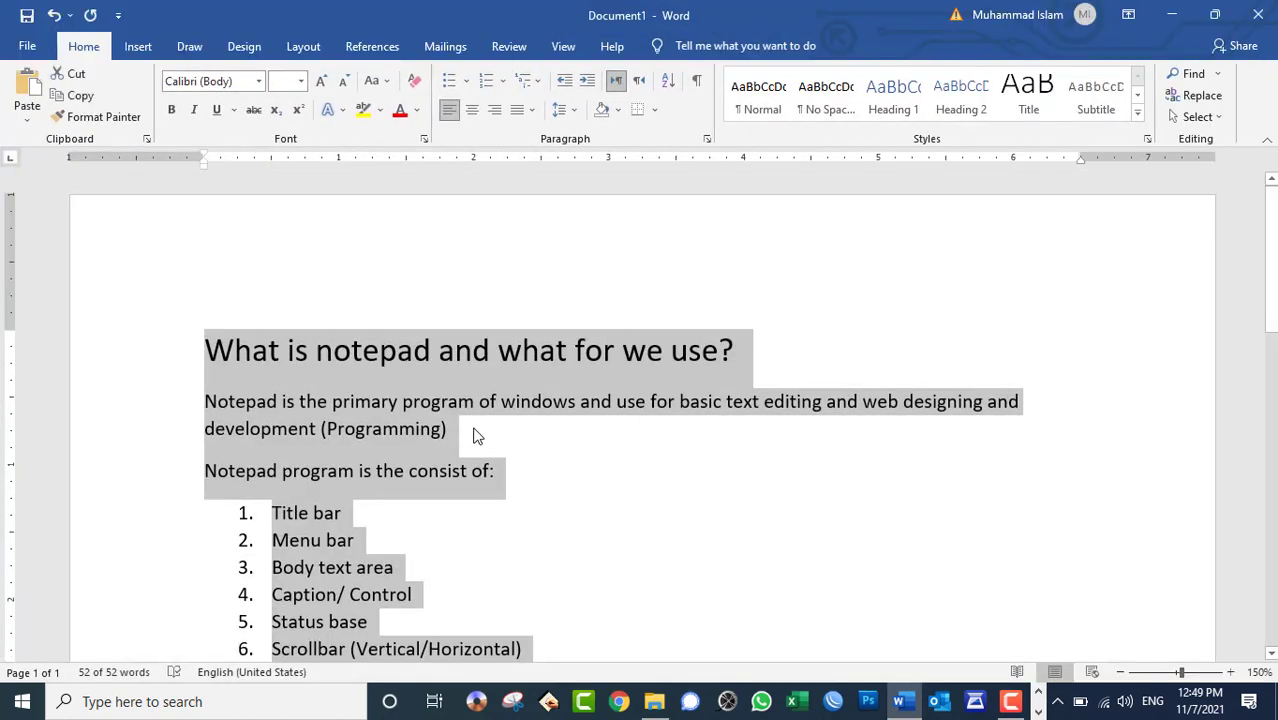
{"action": "right_click", "coordinate": [470, 384]}
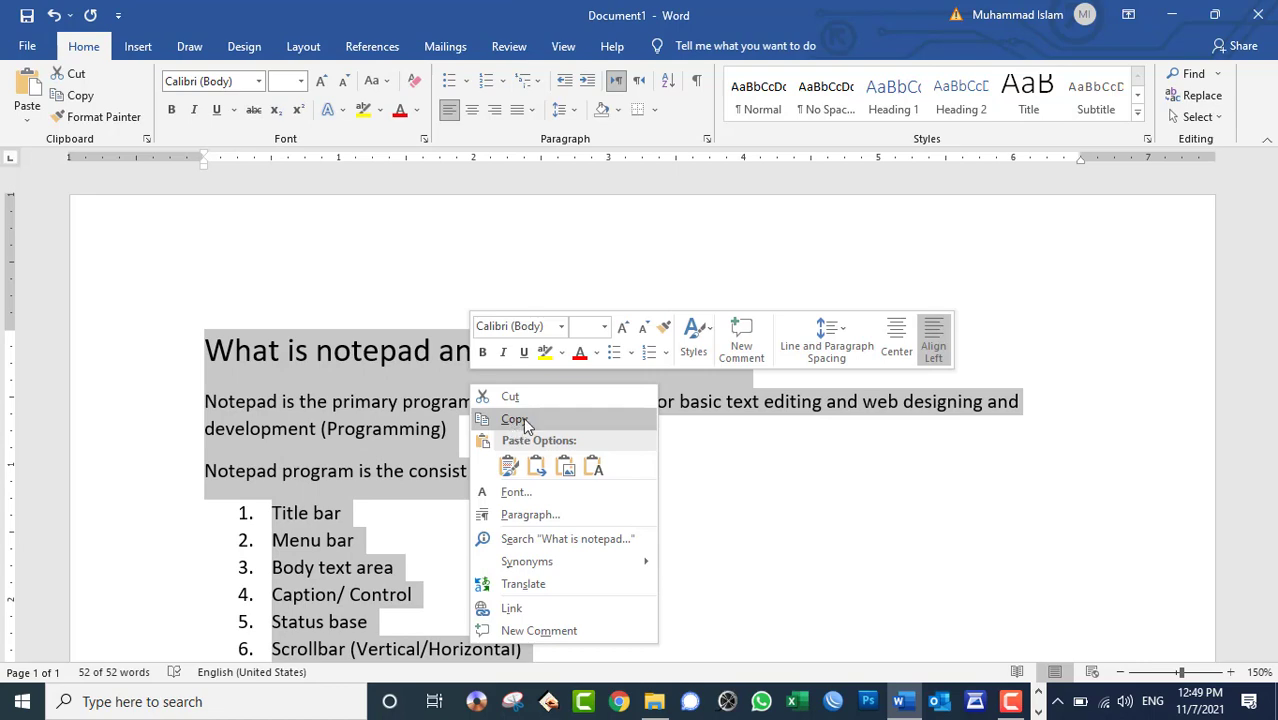
{"action": "left_click", "coordinate": [1257, 14]}
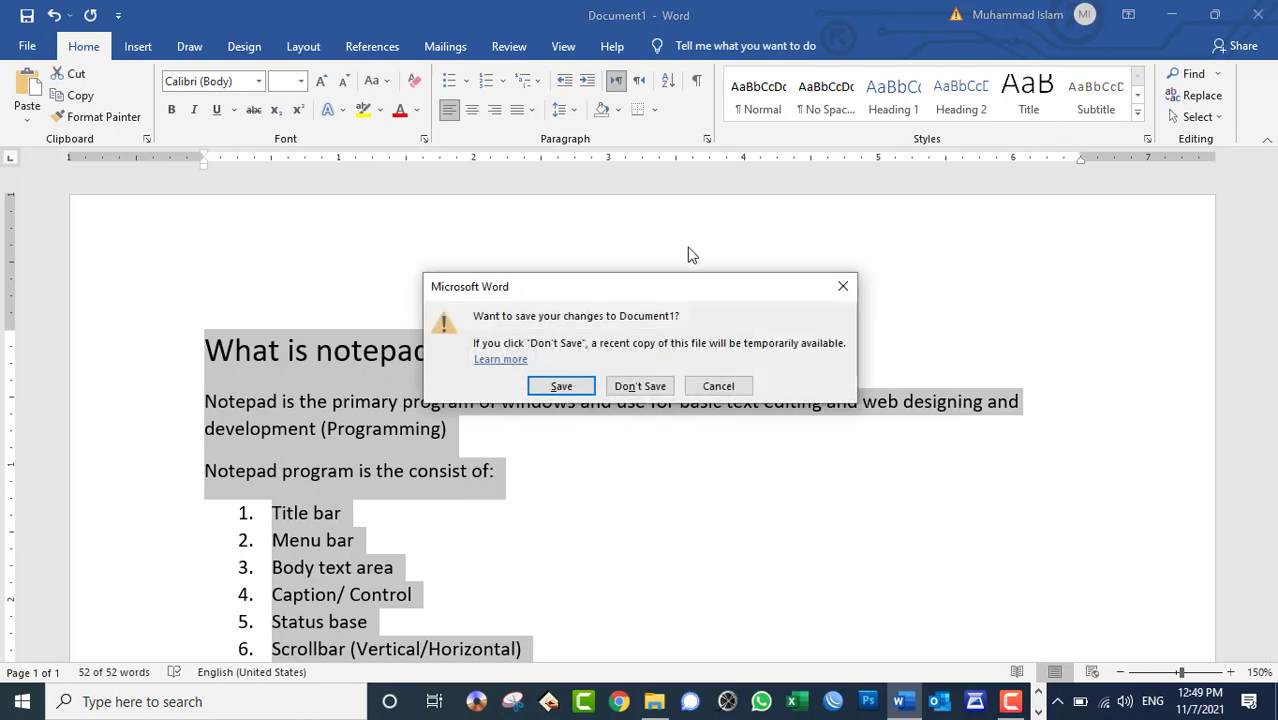
{"action": "left_click", "coordinate": [640, 386]}
Replace all text in the "ABC" Notepad document with the copied Word text and remove the trailing empty line.
{"action": "key", "text": "ctrl+a"}
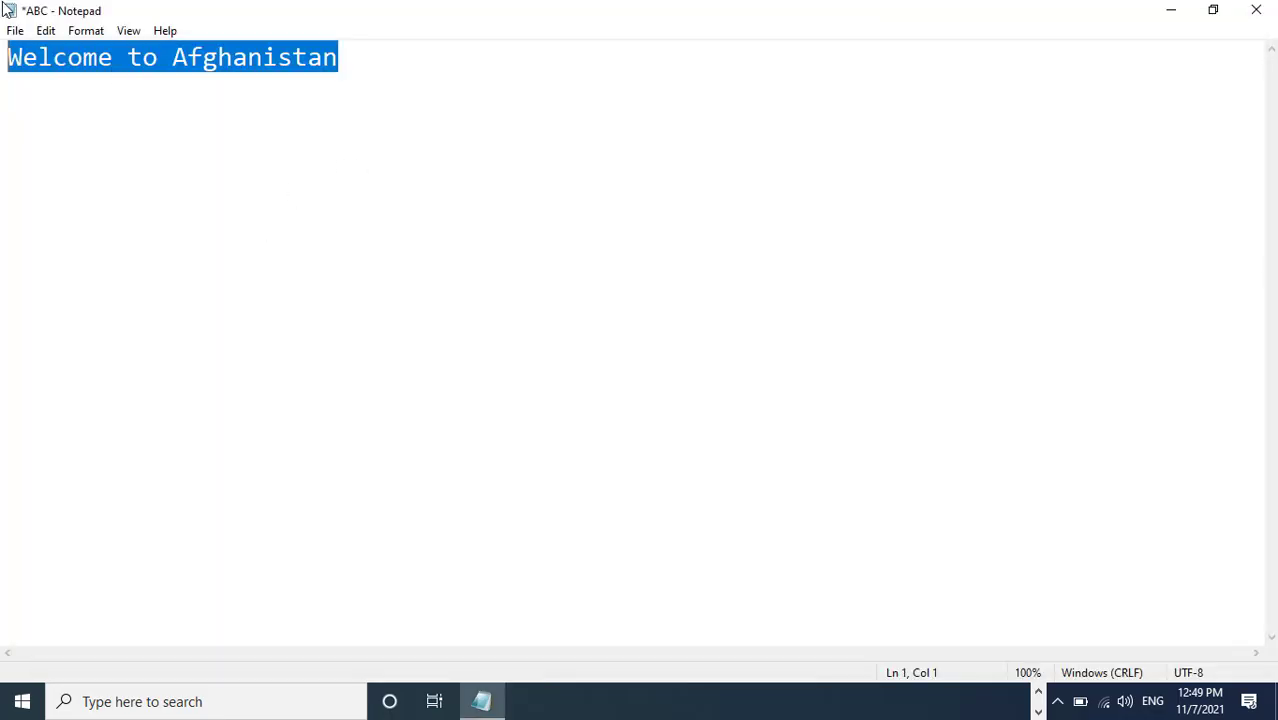
{"action": "key", "text": "Delete"}
{"action": "key", "text": "ctrl+v"}
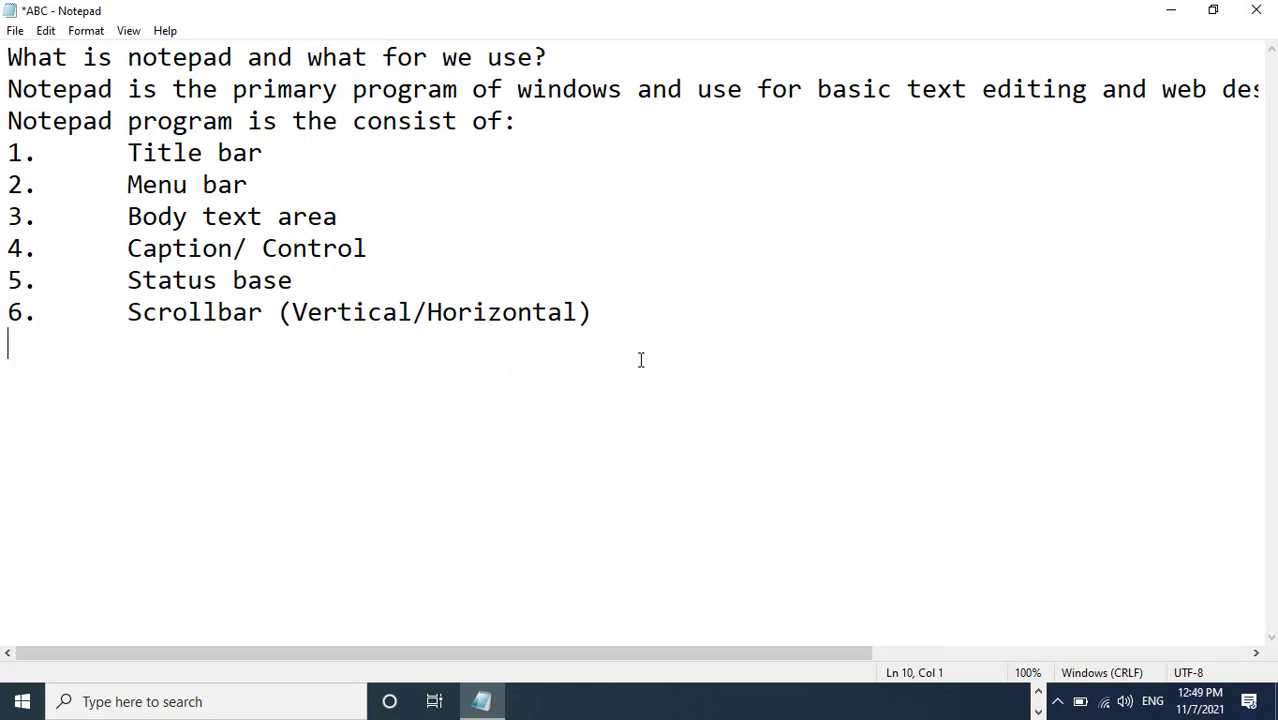
{"action": "key", "text": "BackSpace"}
Copy the entire document text and paste it repeatedly at the end until the document reaches line 105.
{"action": "key", "text": "ctrl+a"}
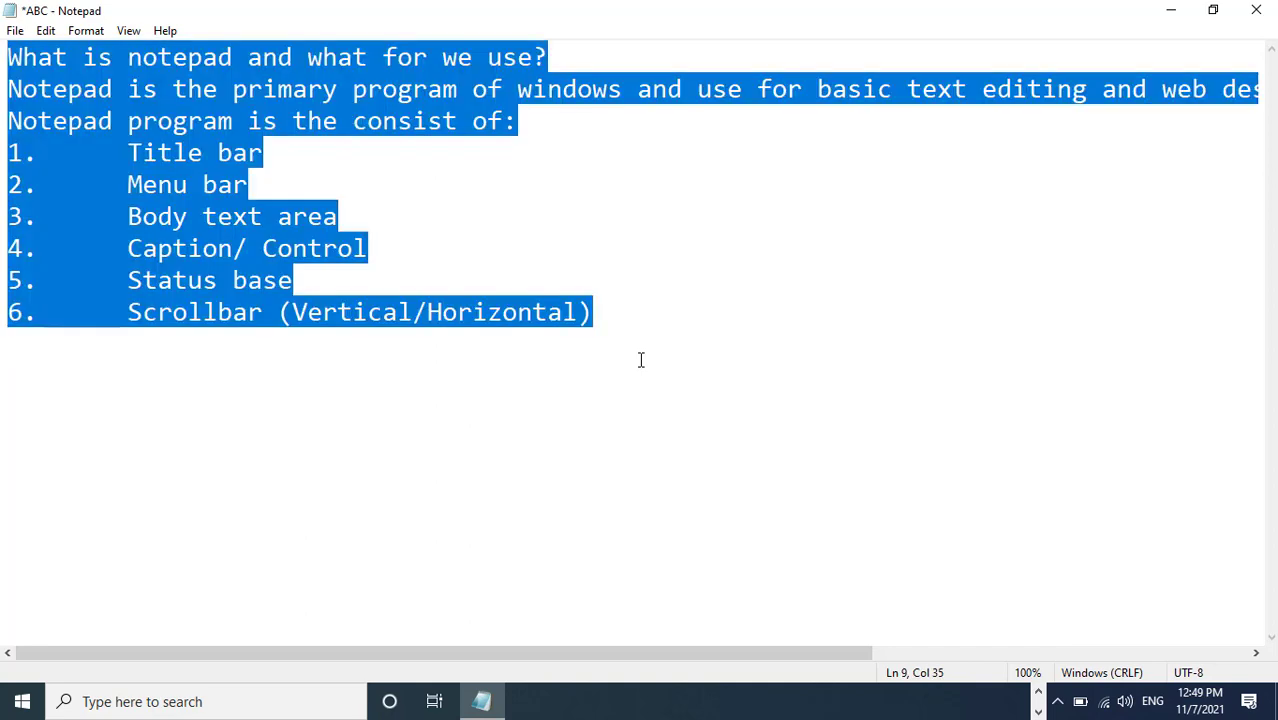
{"action": "key", "text": "ctrl+c"}
{"action": "left_click", "coordinate": [641, 360]}
{"action": "key", "text": "ctrl+v"}
{"action": "key", "text": "ctrl+v"}
{"action": "key", "text": "ctrl+v"}
{"action": "key", "text": "ctrl+v"}
{"action": "key", "text": "ctrl+v"}
{"action": "key", "text": "ctrl+v"}
{"action": "key", "text": "ctrl+v"}
{"action": "key", "text": "ctrl+v"}
{"action": "key", "text": "ctrl+v"}
{"action": "key", "text": "ctrl+v"}
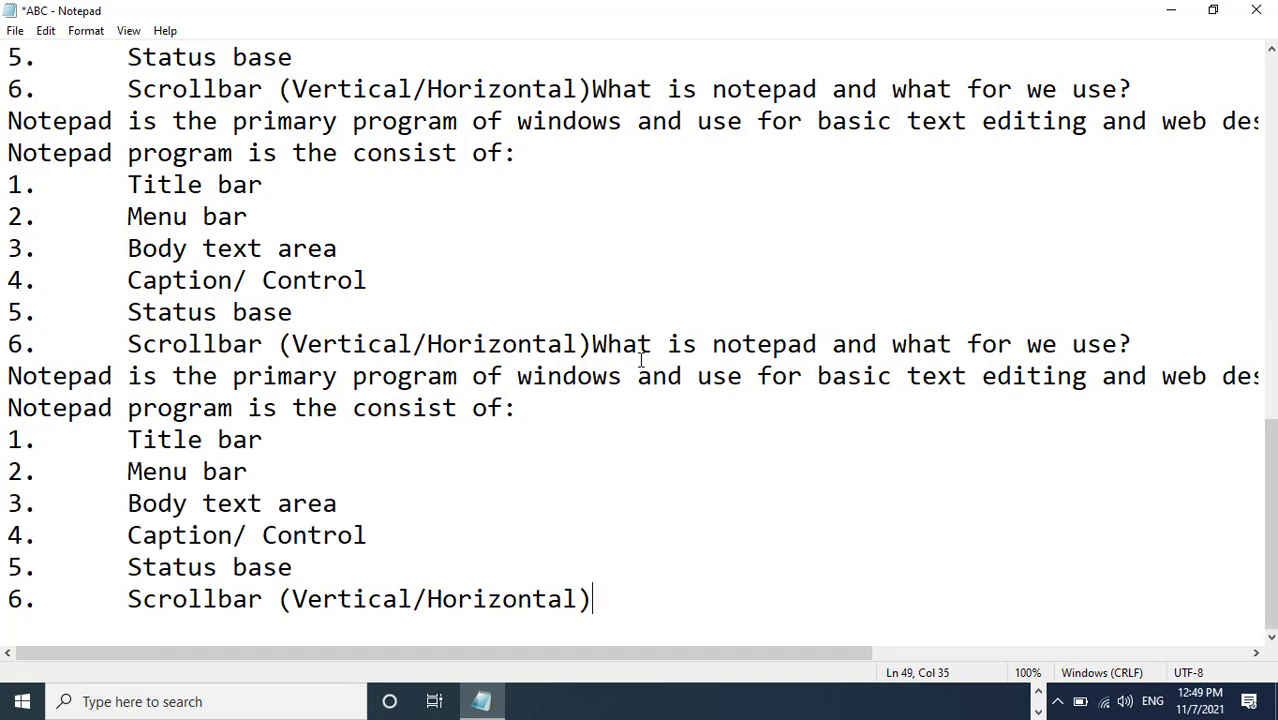
{"action": "key", "text": "ctrl+v"}
{"action": "key", "text": "ctrl+v"}
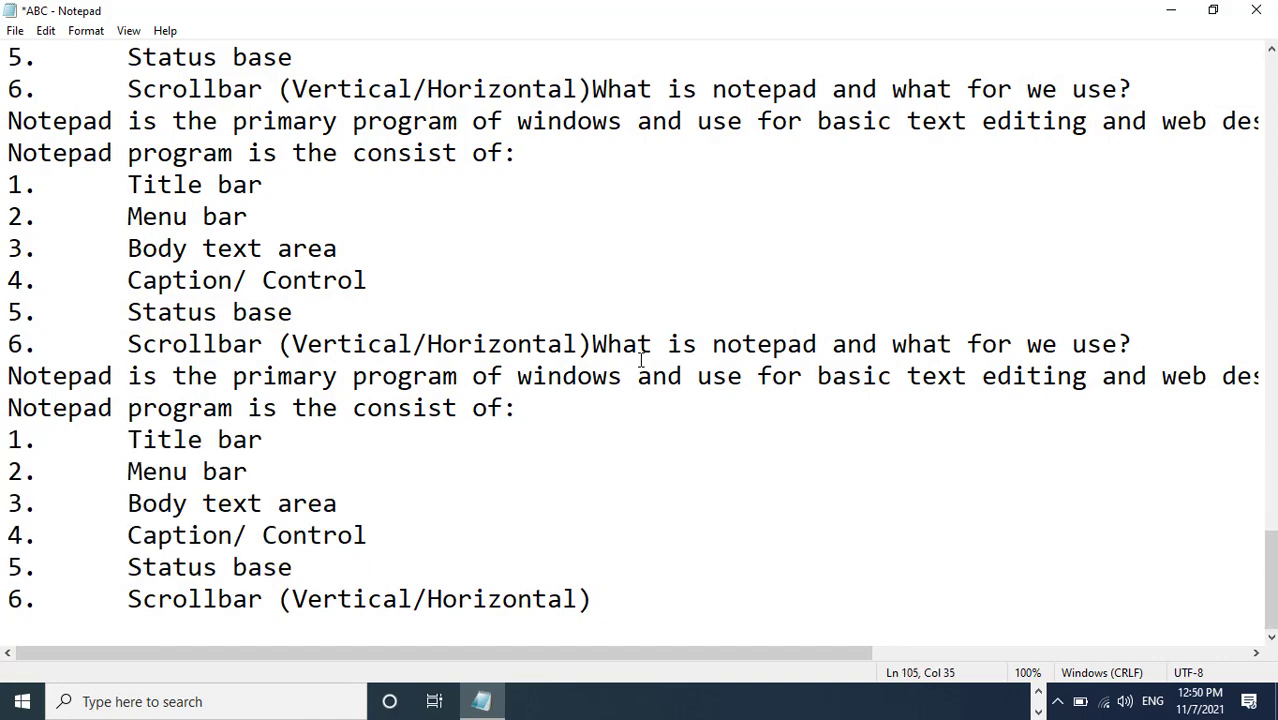
{"action": "scroll", "coordinate": [262, 285], "scroll_direction": "up", "scroll_amount": 20}
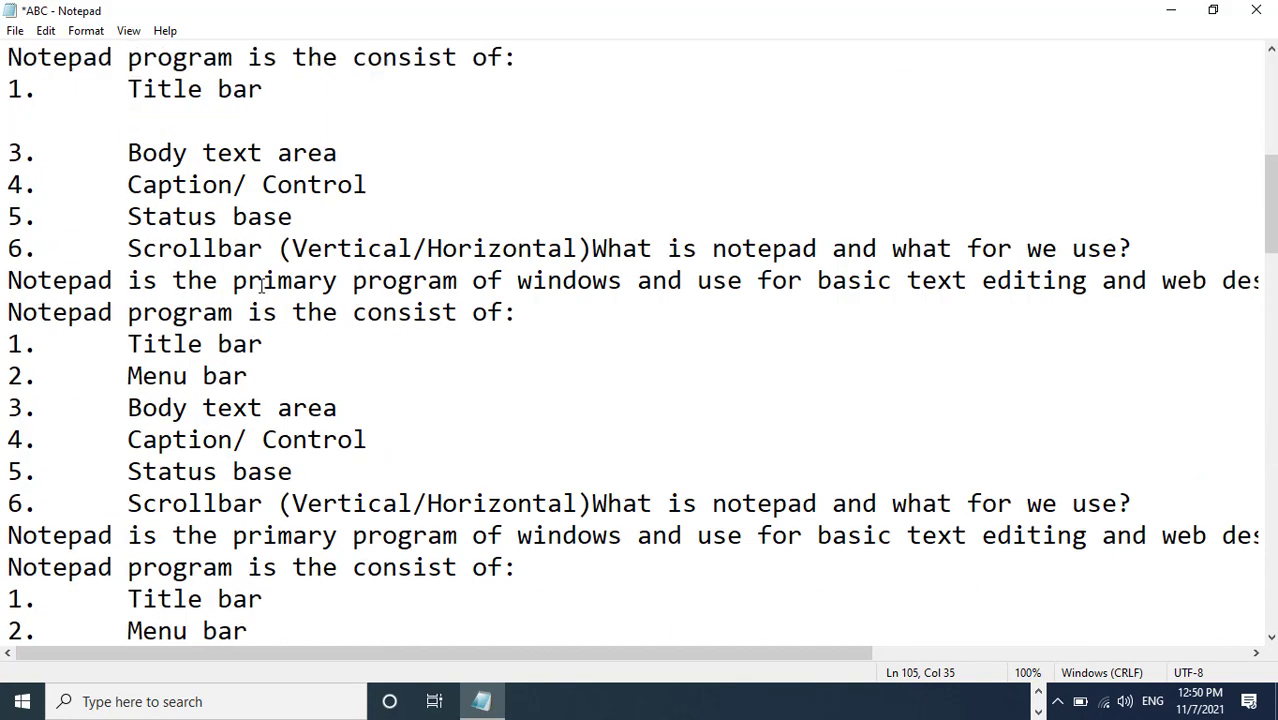
Bring up Page Setup for the document, set the paper size to A4 and view the available paper source options.
{"action": "left_click", "coordinate": [16, 31]}
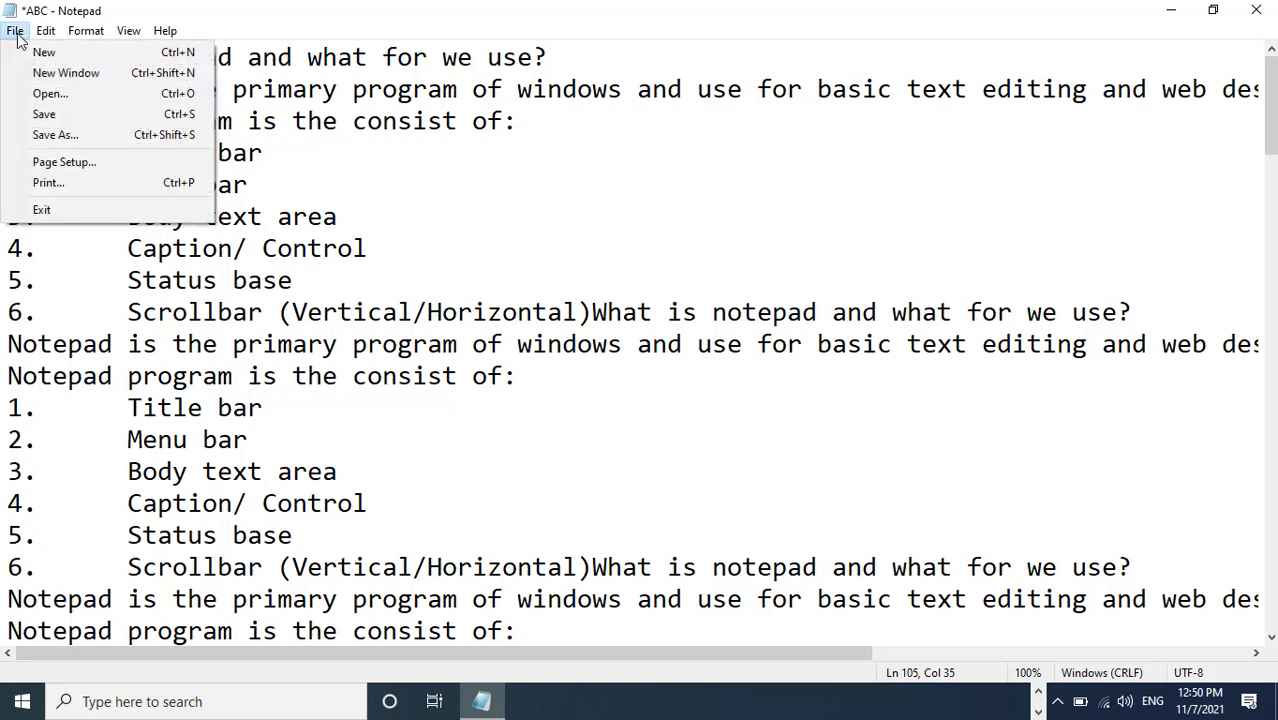
{"action": "left_click", "coordinate": [72, 163]}
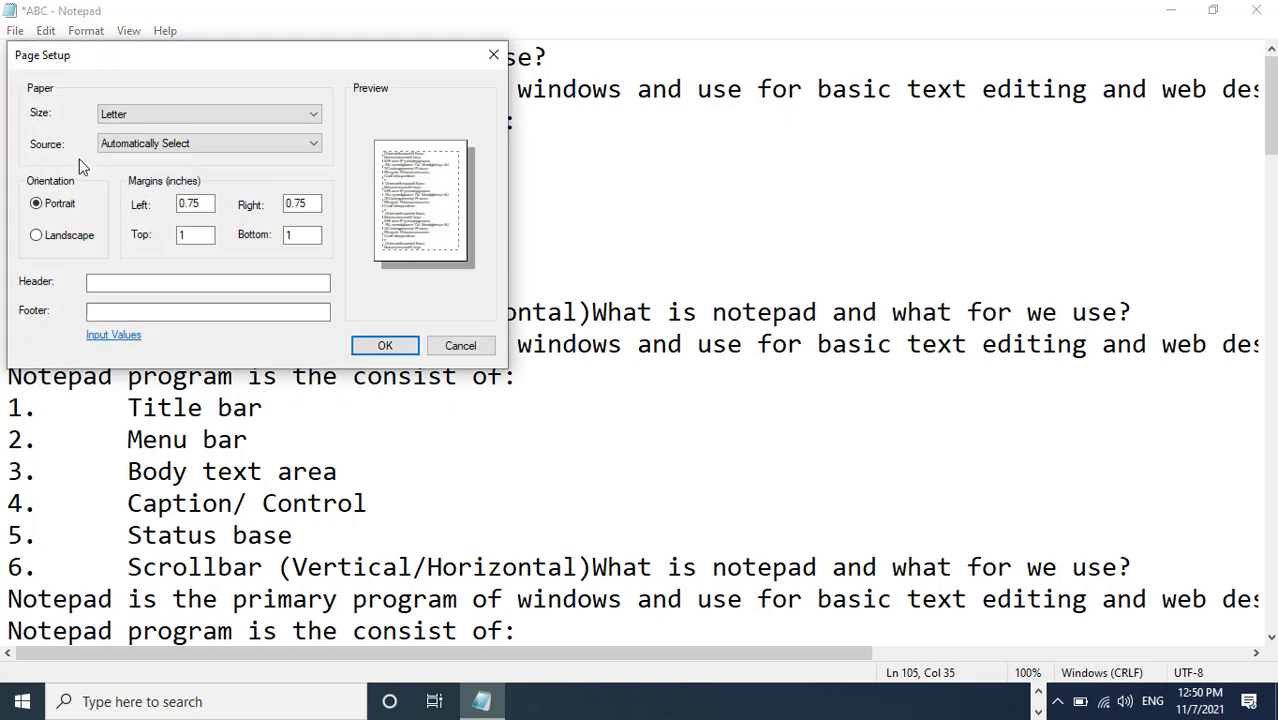
{"action": "left_click_drag", "start_coordinate": [198, 66], "coordinate": [700, 148]}
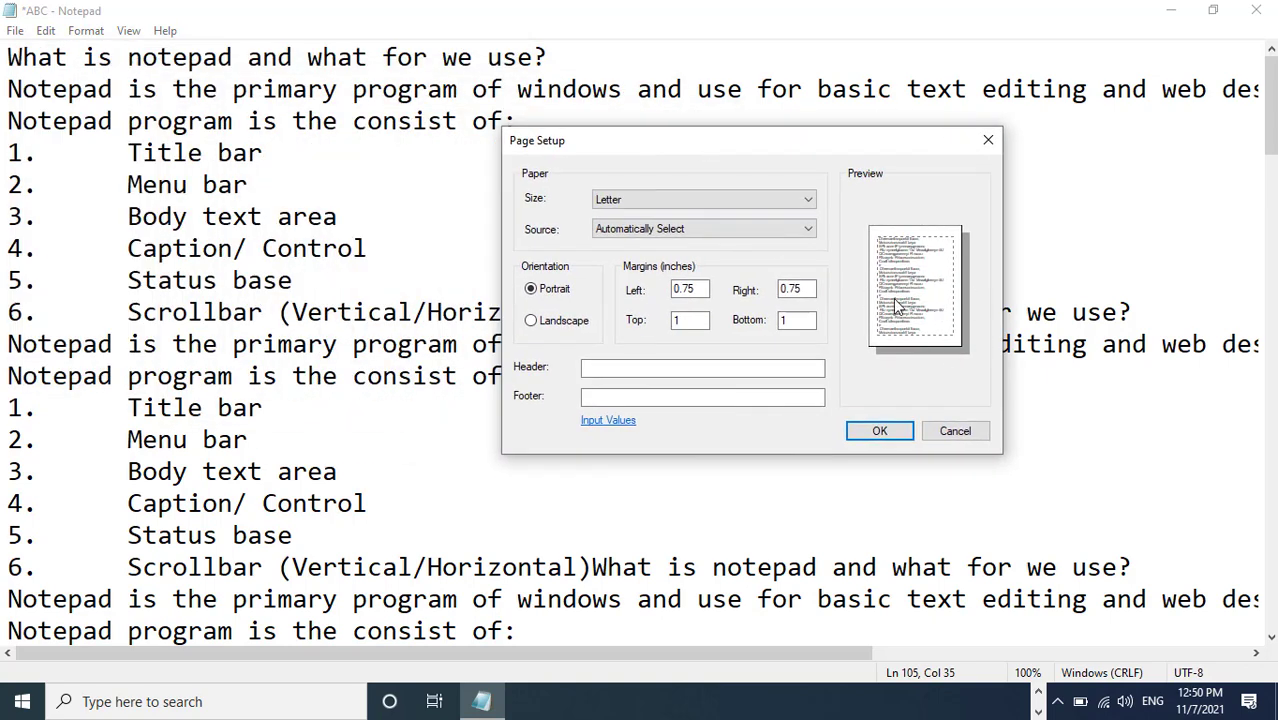
{"action": "left_click", "coordinate": [664, 206]}
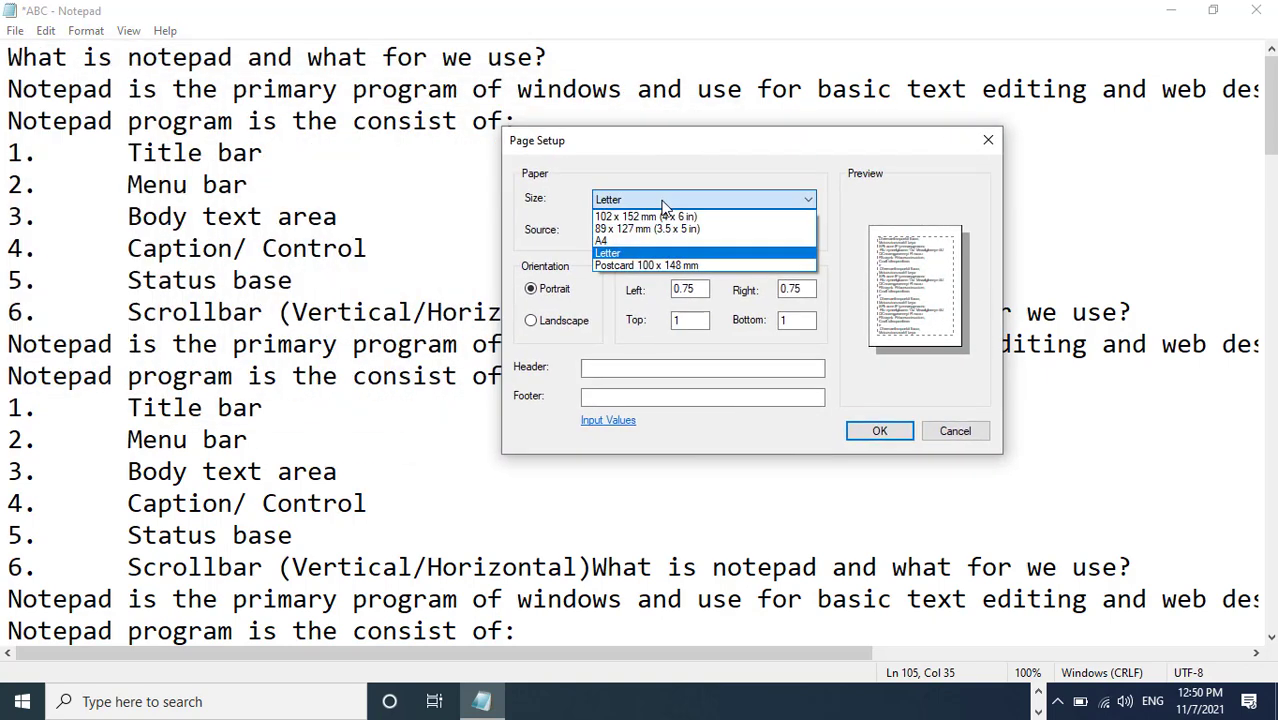
{"action": "left_click", "coordinate": [636, 238]}
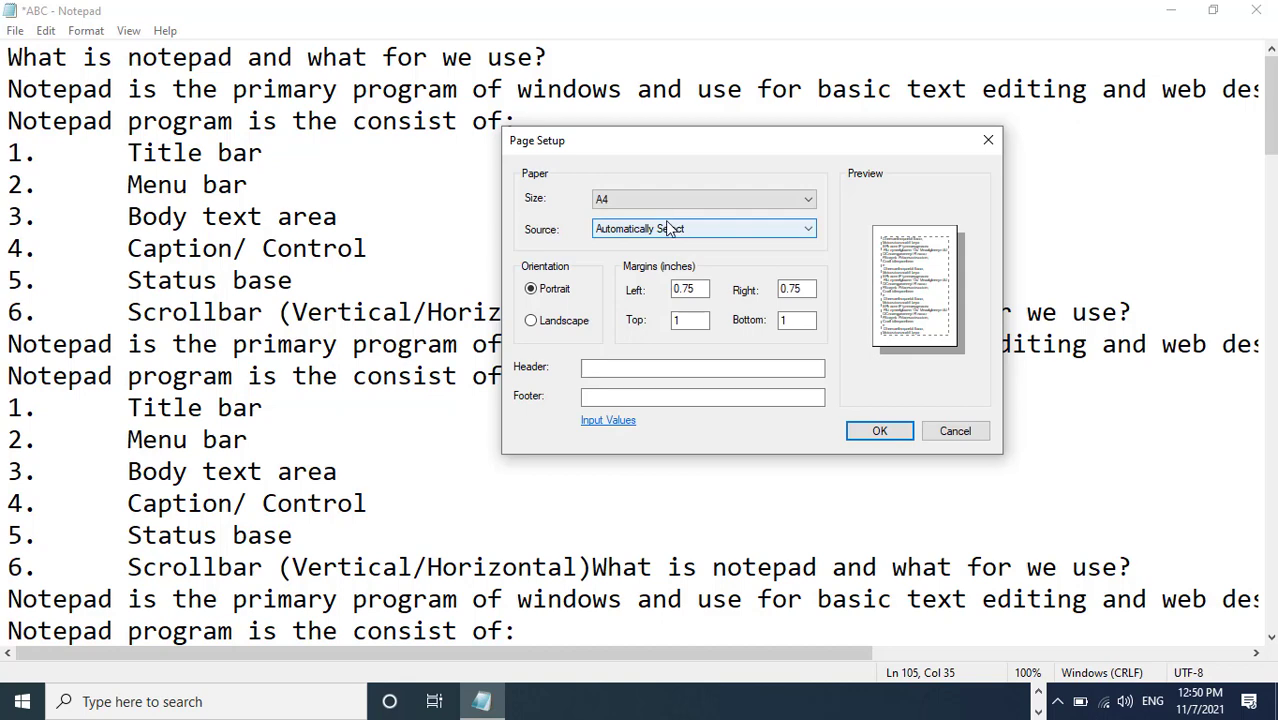
{"action": "left_click", "coordinate": [665, 227]}
{"action": "left_click", "coordinate": [667, 227]}
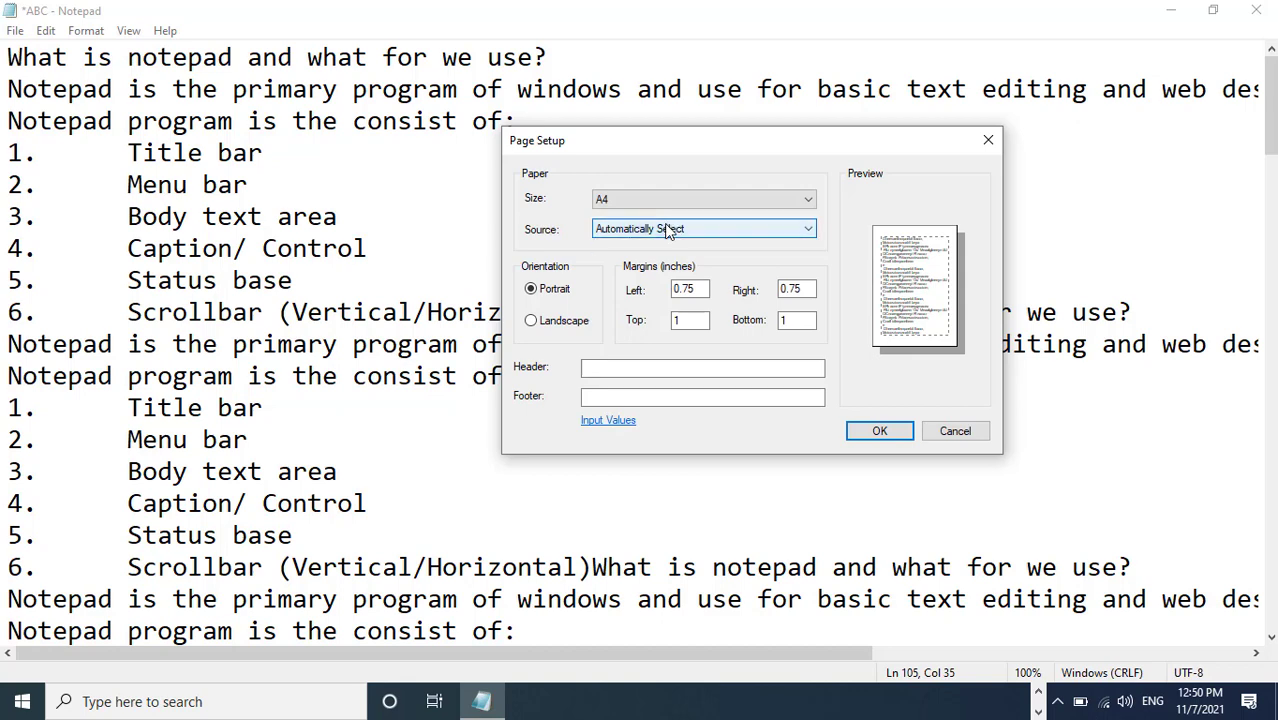